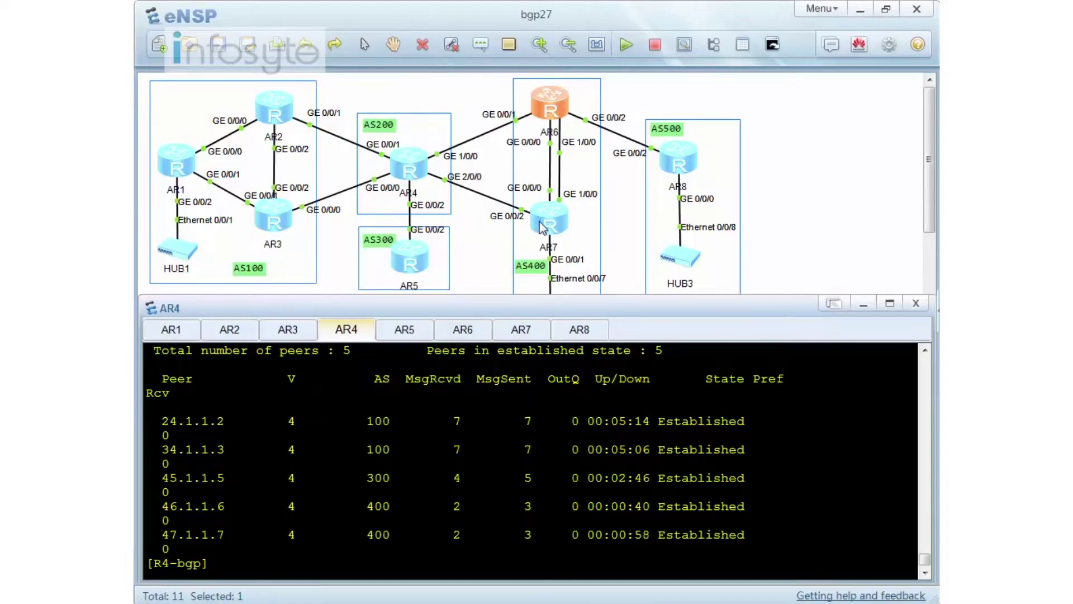
Step: In AR8's console, log on, enter system view and start the BGP process for AS 500
click(577, 334)
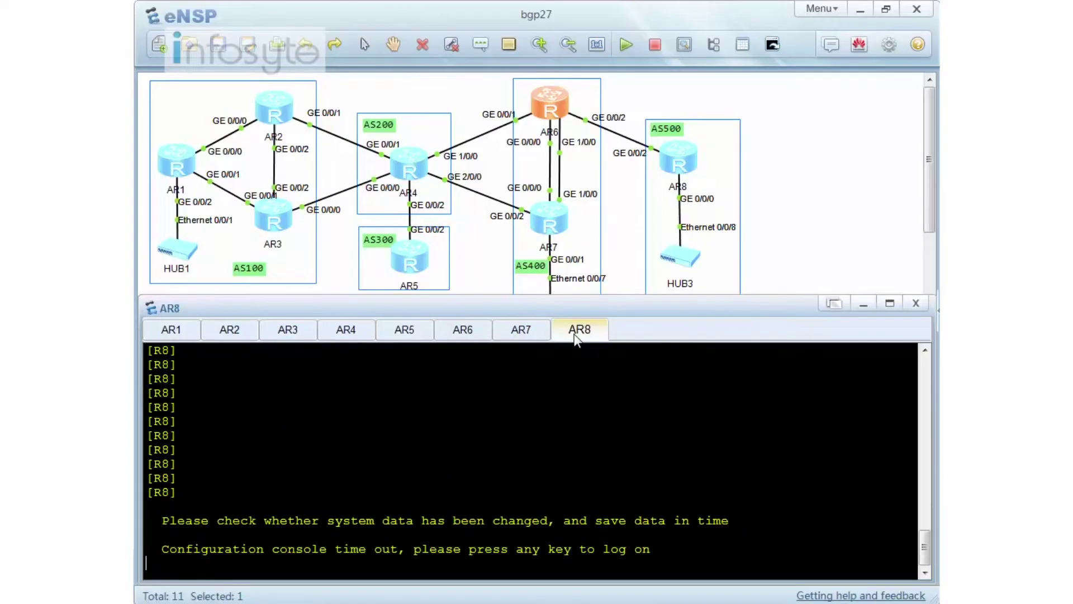
key(Return)
text(sys)
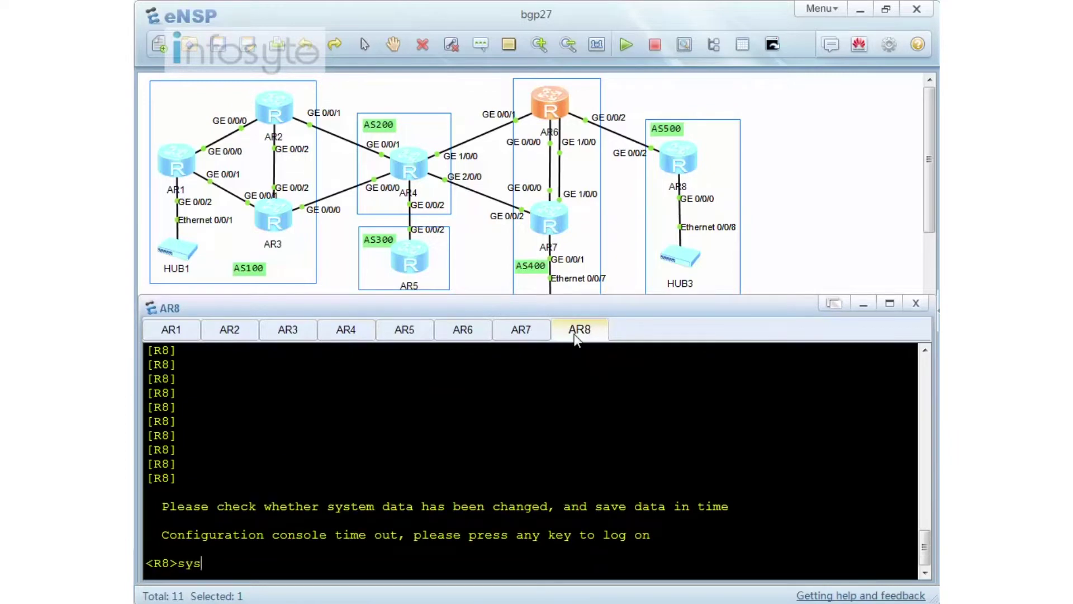
key(Return)
text(bgp )
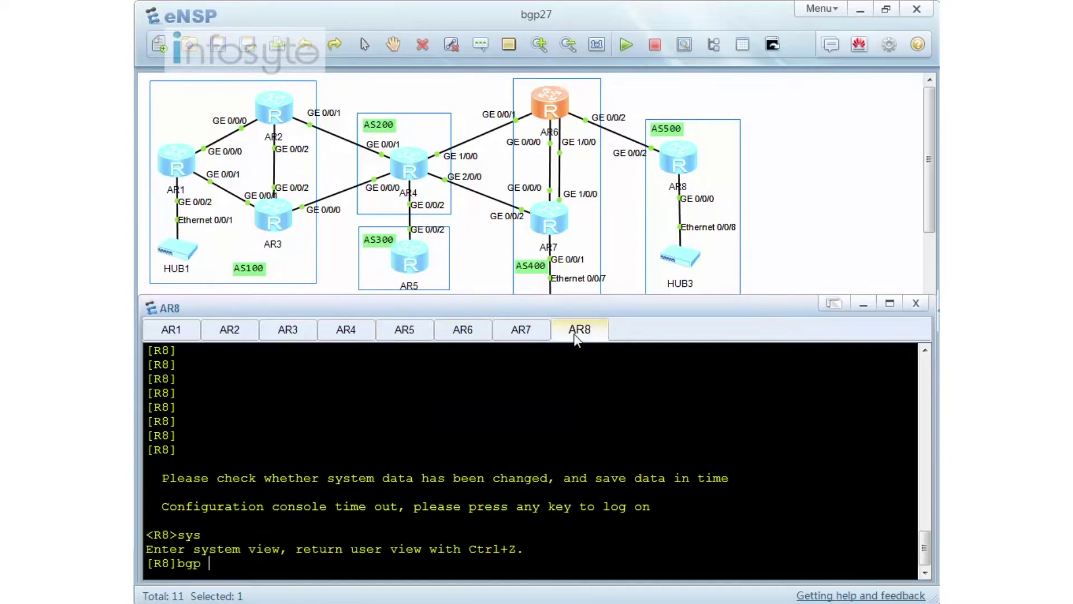
text(500)
key(Return)
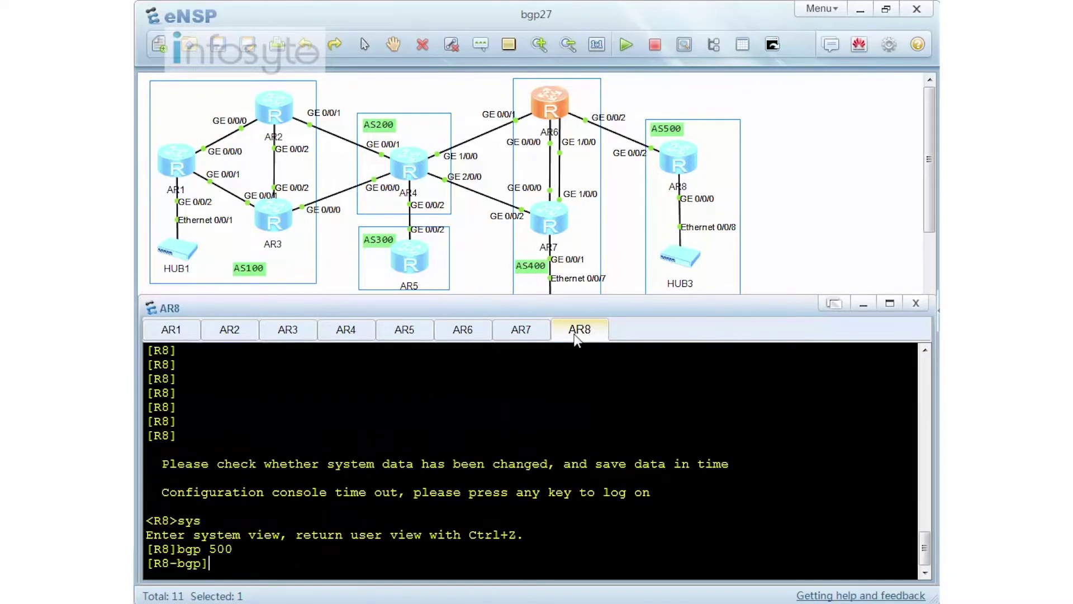
Step: Try to add 68.1.1.8 as a BGP peer in AS 400 on R8
text(peer 68.1.1.8 as-n 400)
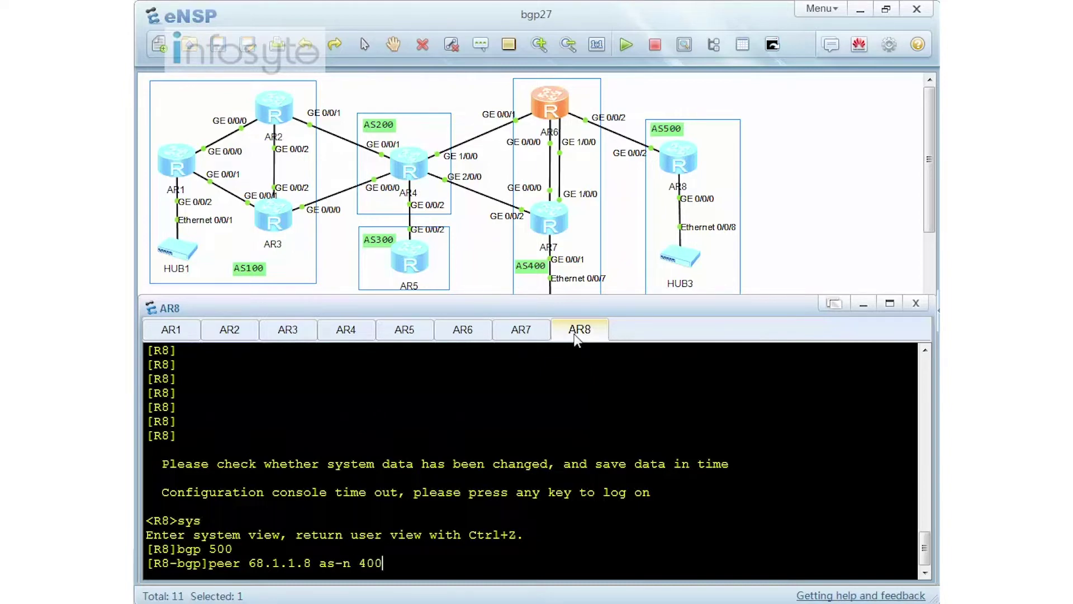
key(Return)
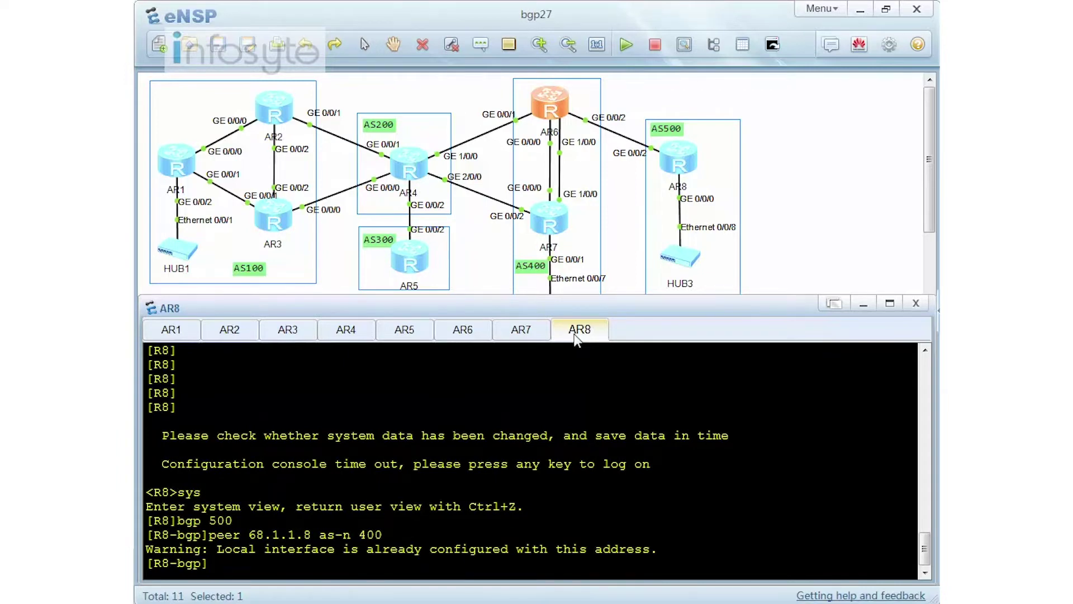
Step: Add 68.1.1.6 as a BGP peer in AS 400 on R8 and display the current BGP configuration
key(Up)
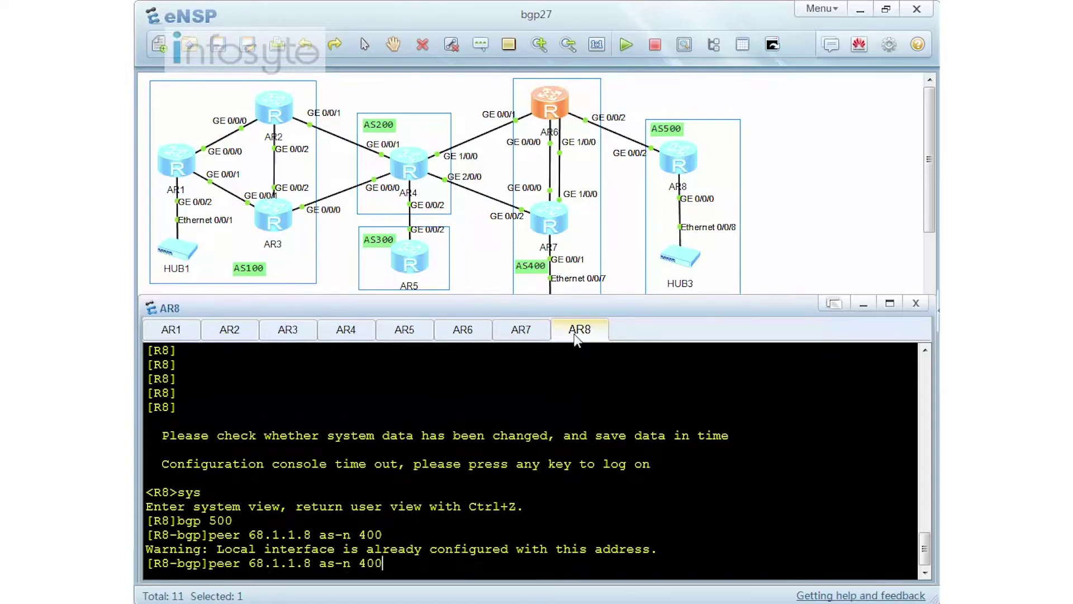
key(Left)
key(Left)
key(Left)
key(Left)
key(Left)
key(Left)
key(Left)
key(Left)
key(Left)
key(Left)
key(Delete)
text(6)
key(Return)
text(dis this)
key(Return)
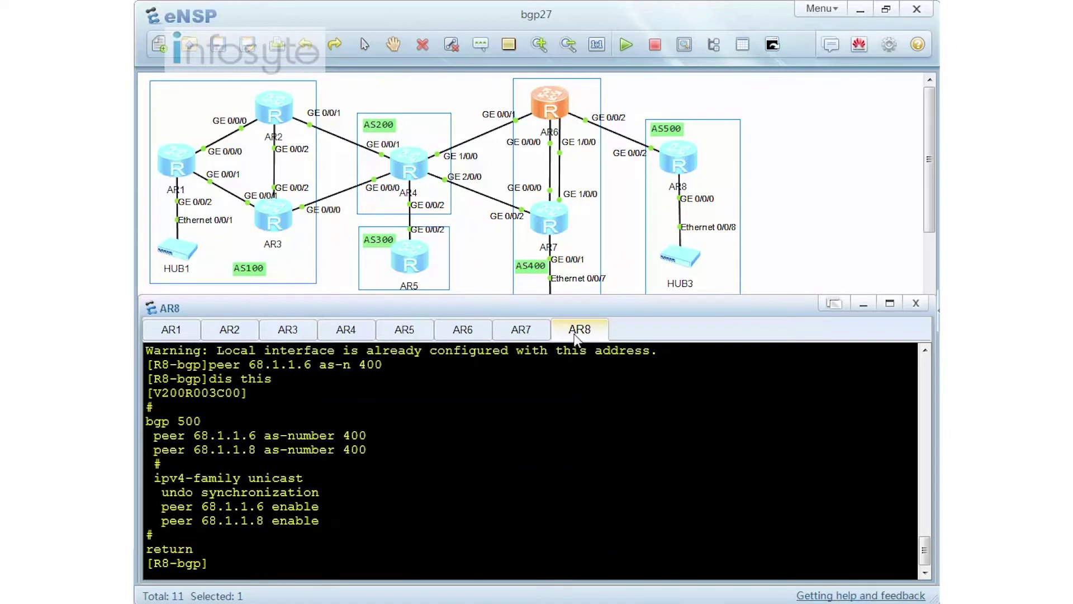
Step: Remove the mistaken peer 68.1.1.8 from R8's BGP process and display the configuration again
text(undo peer 68.1.1.8)
key(Return)
text(dis this)
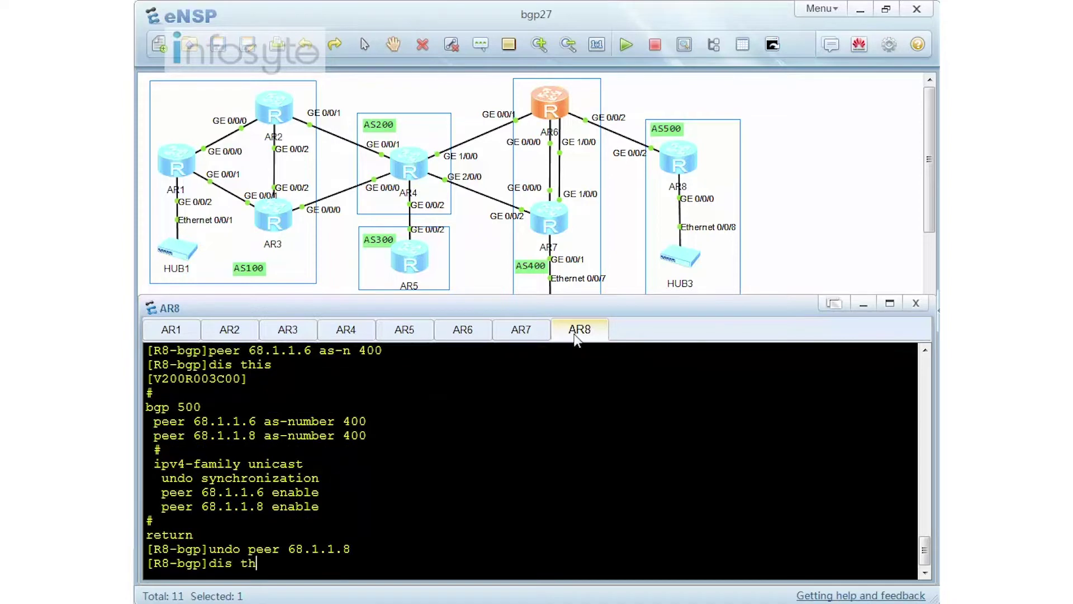
key(Return)
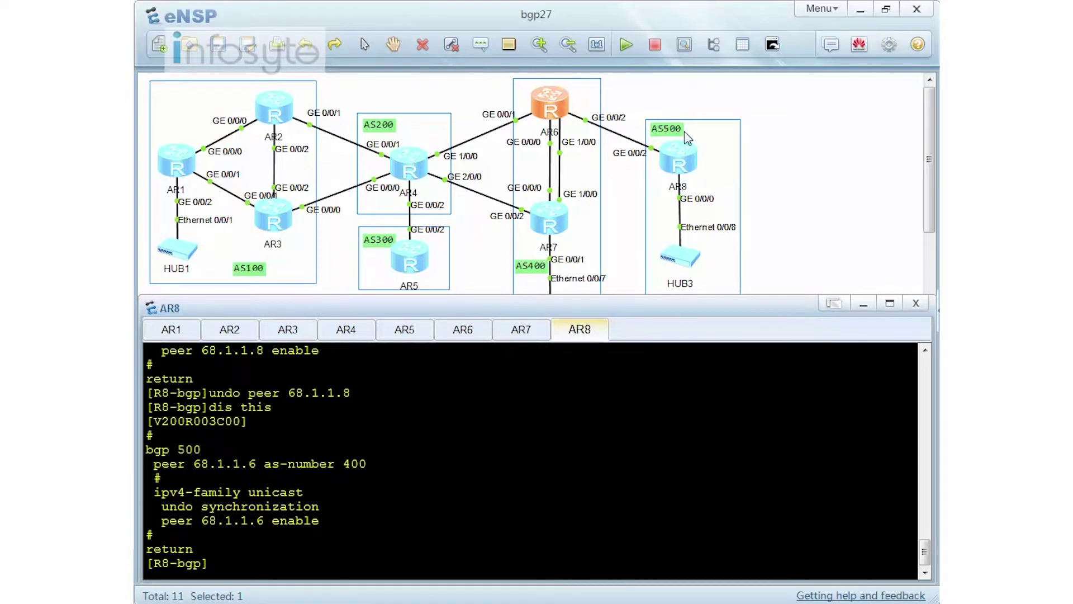
Step: On AR6, display the BGP configuration and add 68.1.1.8 as a peer in AS 500
click(469, 331)
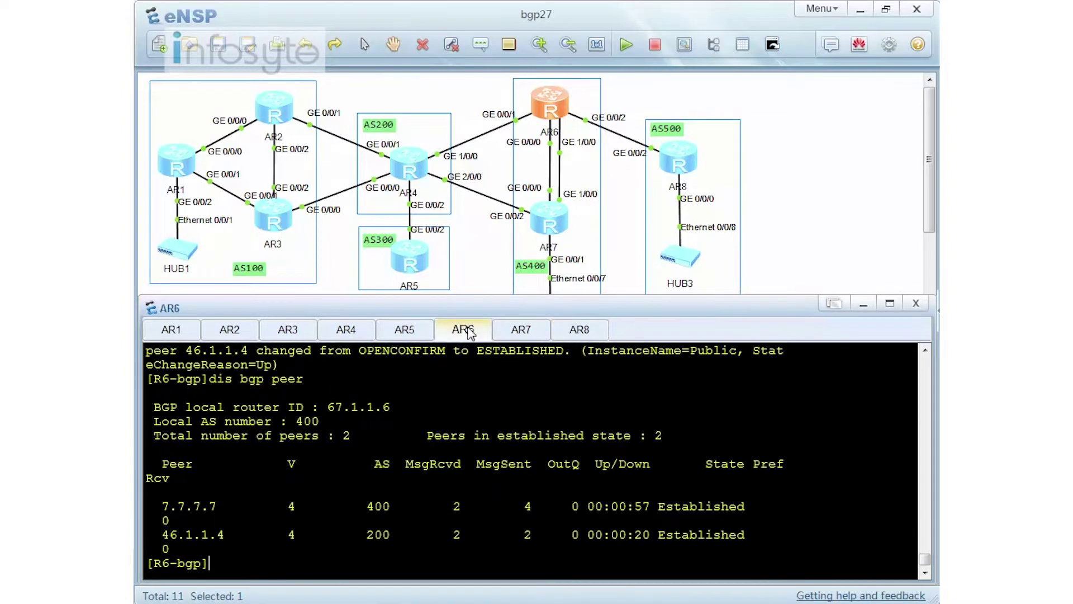
text(dis c c bgp)
key(Return)
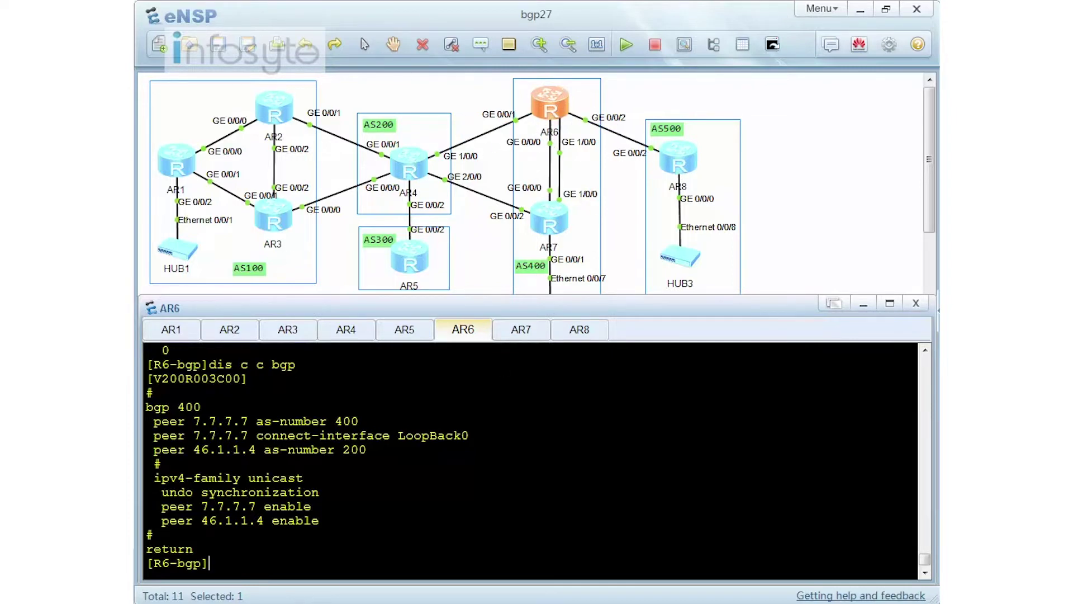
text(peer 68.1.1.8 as-n 500)
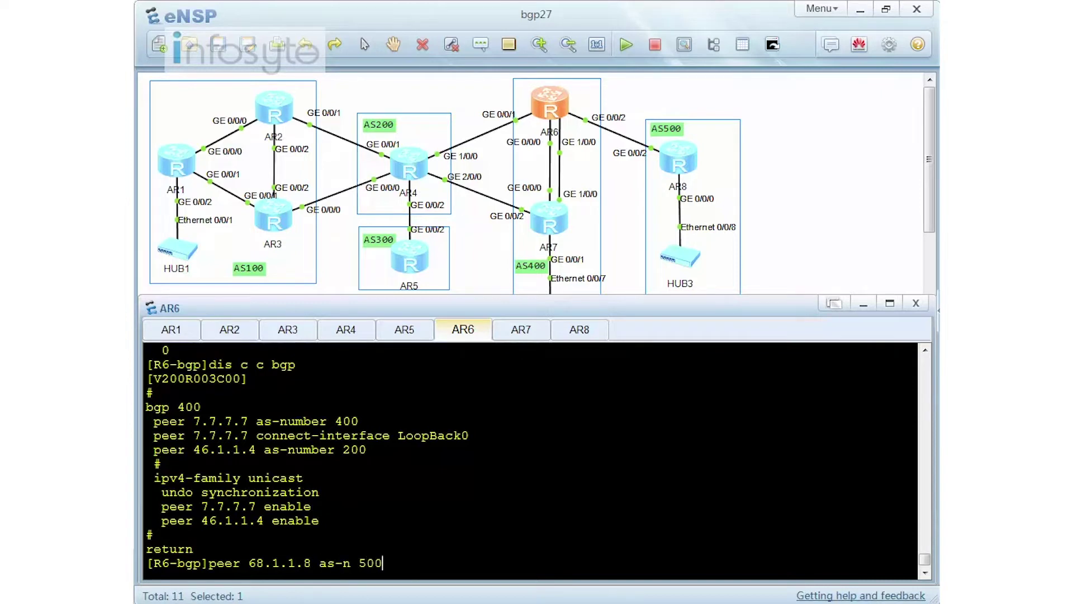
key(Return)
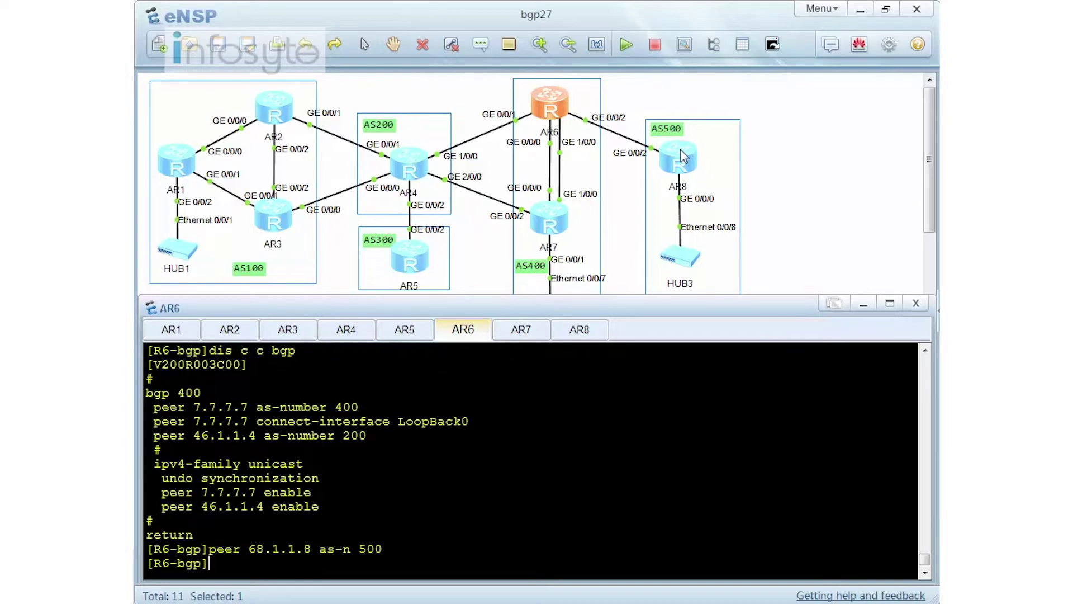
Step: Display the BGP peer list on AR8 to check the session with R6
click(579, 334)
text(dis bgp peer)
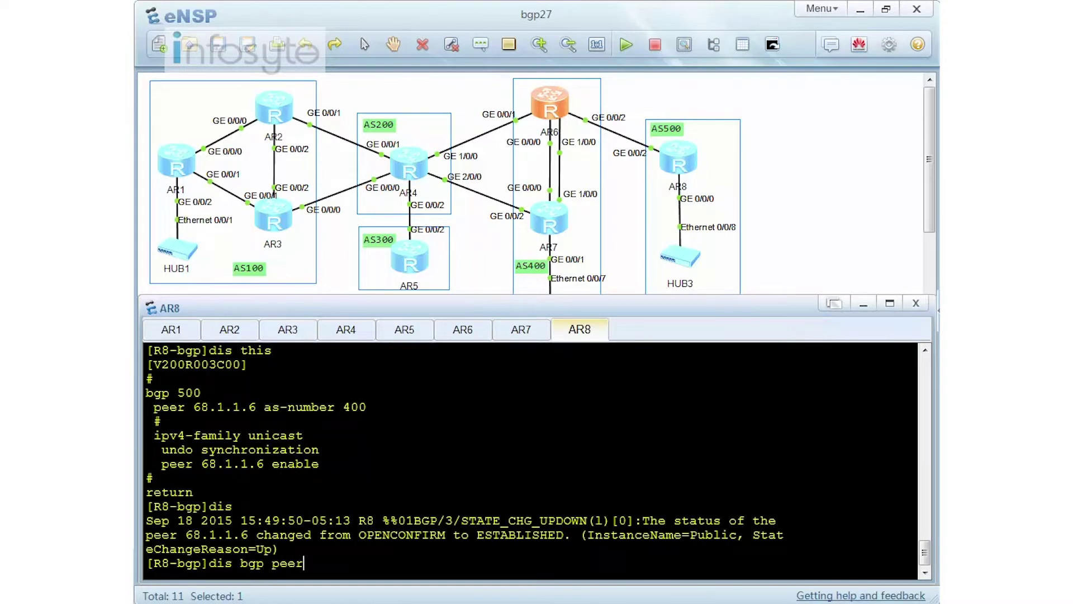
key(Return)
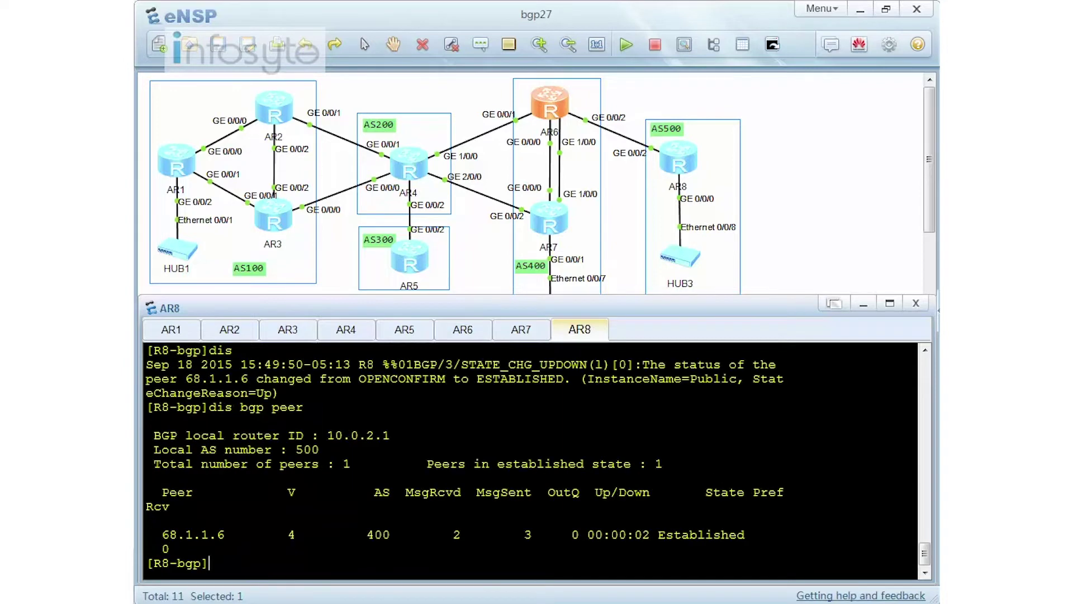
key(Return)
key(Return)
key(Return)
key(Return)
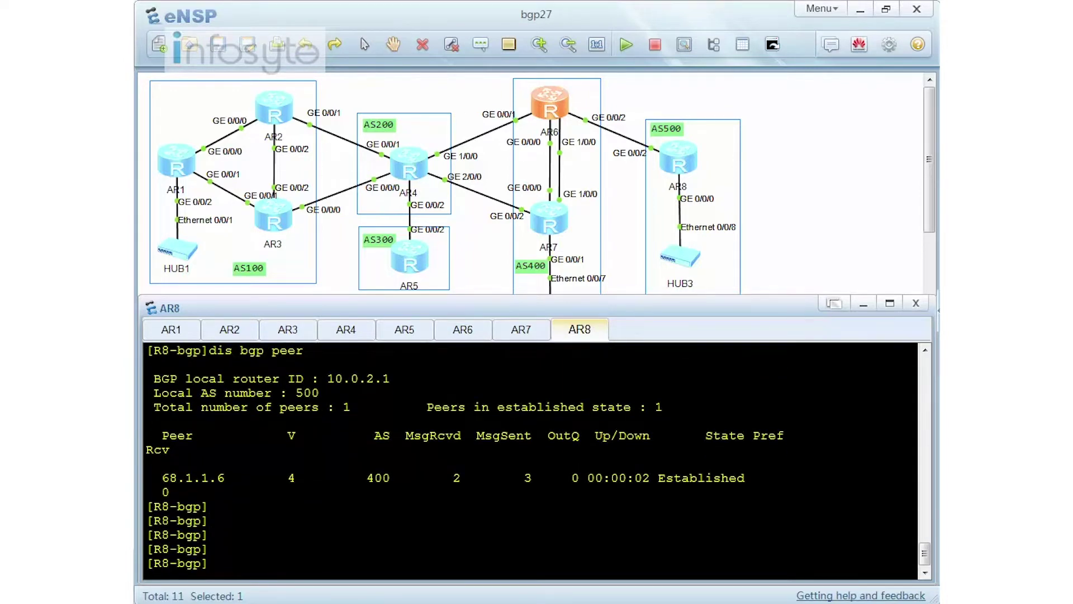
Step: Display the configuration of GigabitEthernet0/0/0 on R8, and return to the BGP 500 view
text(int g0/0/0)
key(Return)
text(dis this)
key(Return)
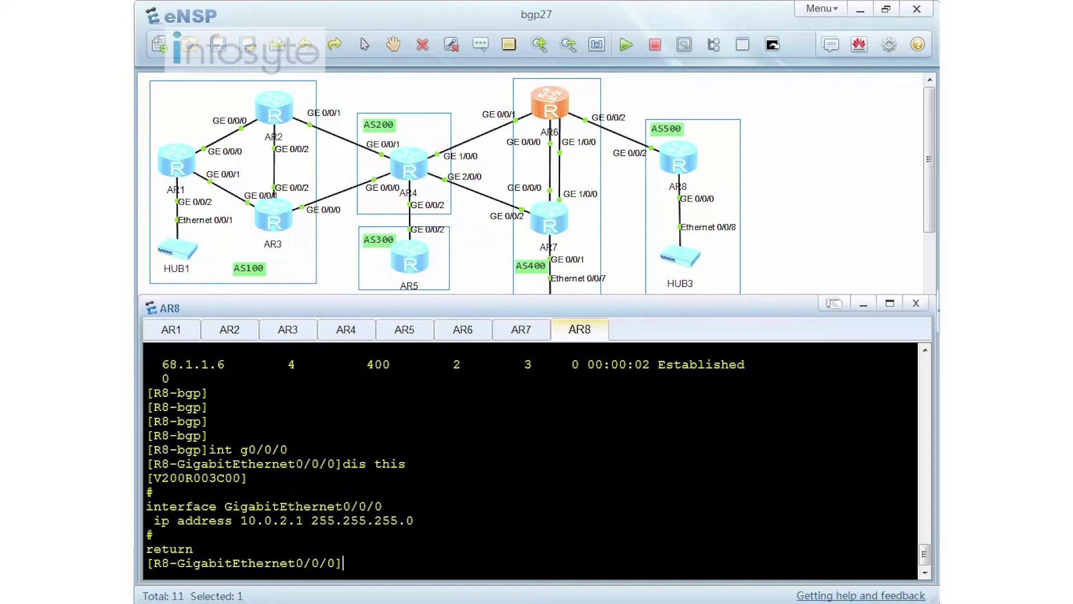
text(bgp 500)
key(Return)
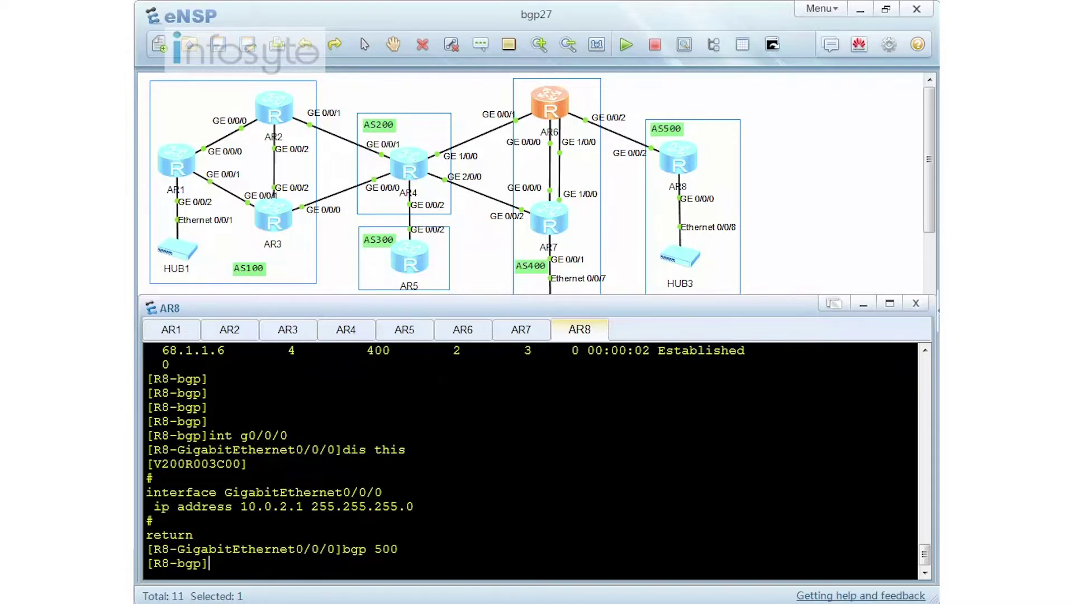
text(net)
key(Tab)
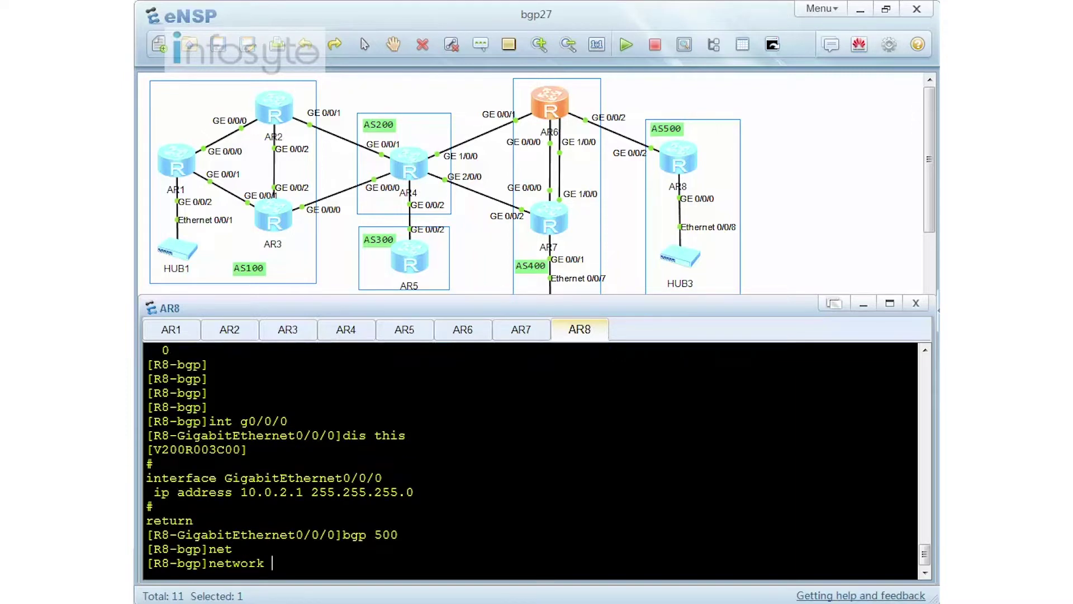
text(10.0.2.0 ?)
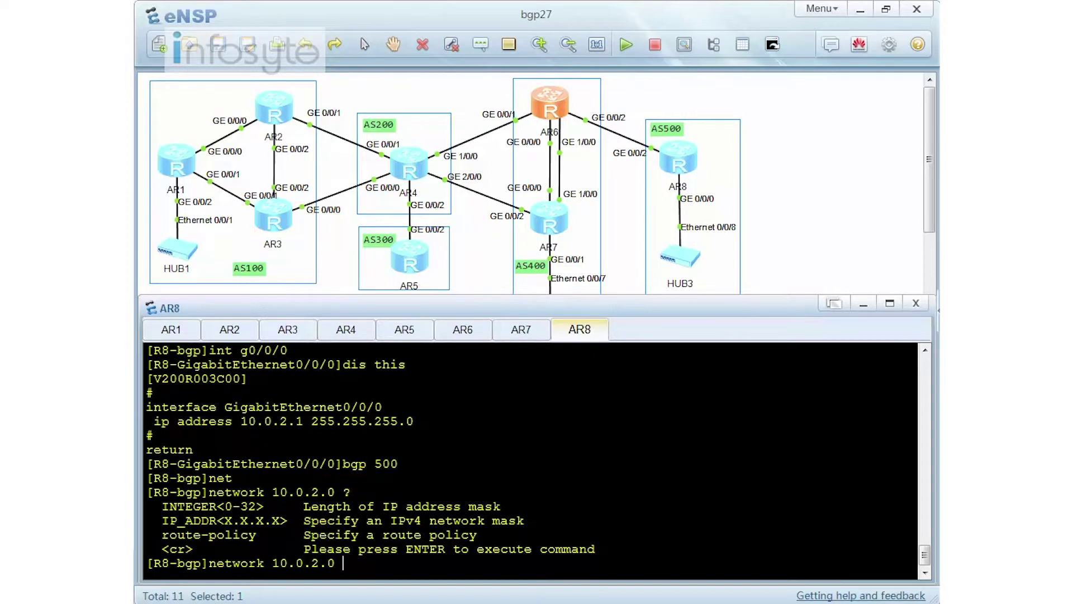
scroll(531, 459, up, 5)
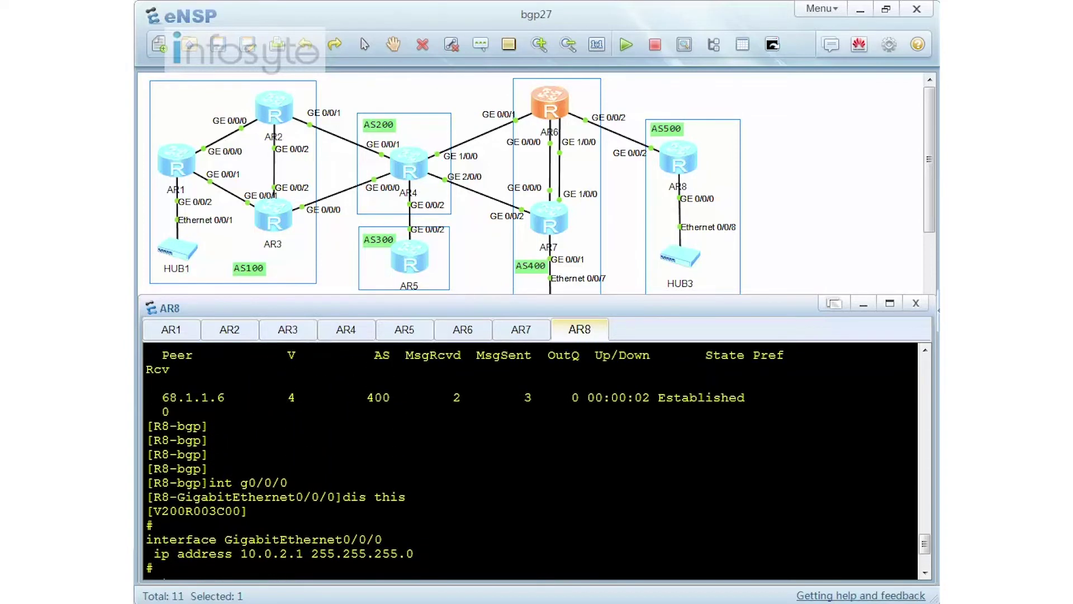
scroll(531, 460, up, 3)
scroll(531, 459, down, 8)
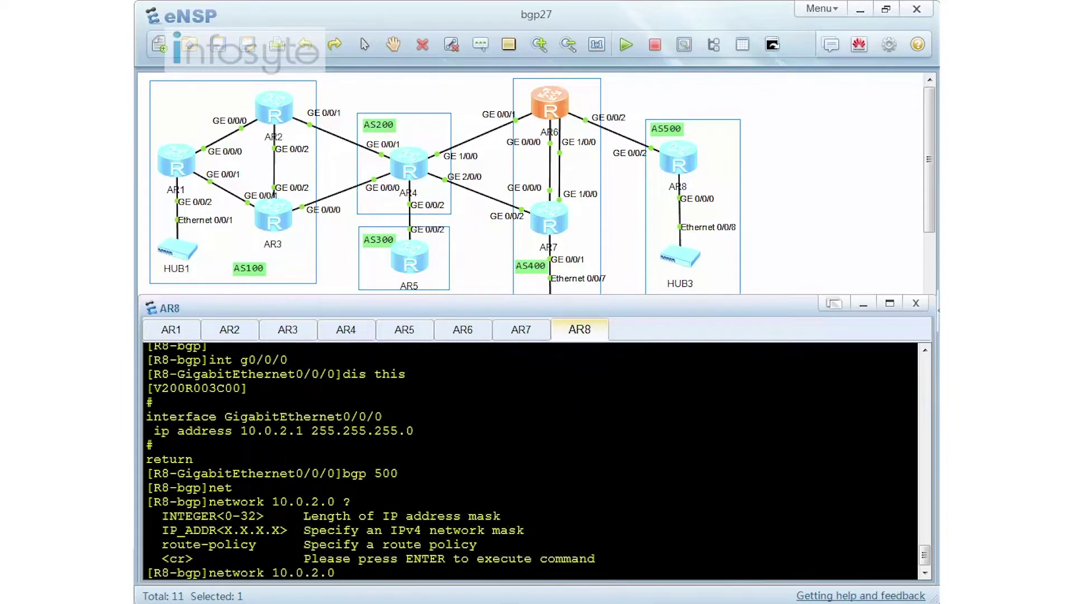
key(BackSpace)
key(BackSpace)
key(BackSpace)
key(BackSpace)
key(BackSpace)
key(BackSpace)
key(BackSpace)
key(BackSpace)
key(BackSpace)
key(BackSpace)
key(BackSpace)
key(BackSpace)
key(BackSpace)
key(BackSpace)
key(BackSpace)
key(BackSpace)
key(BackSpace)
Step: Display R8's brief IP interface list and advertise network 10.0.2.0 with mask length 24 in BGP
text(dis ip int brief)
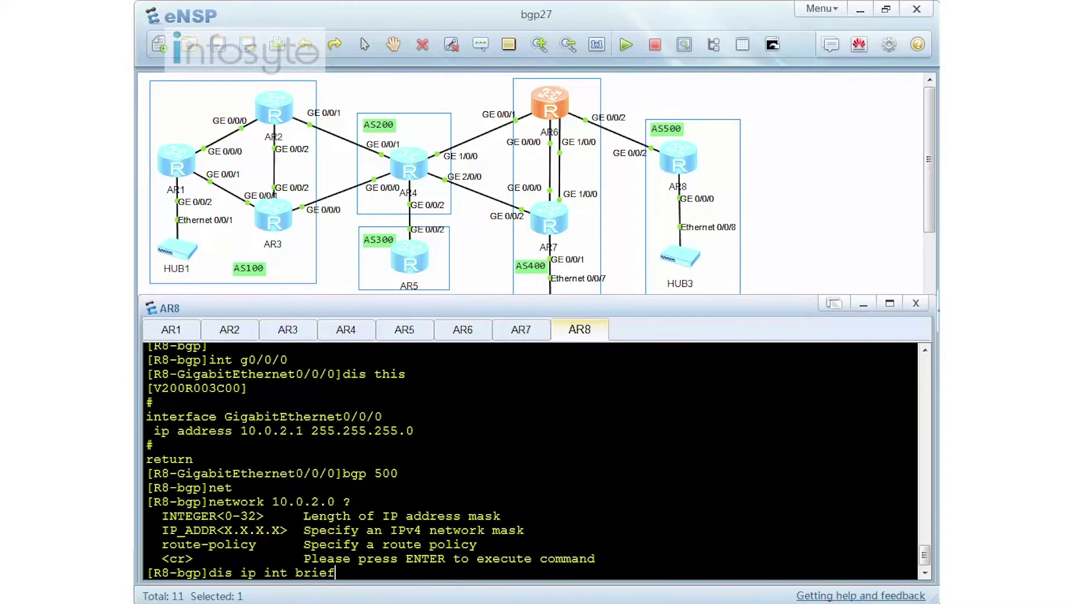
key(Return)
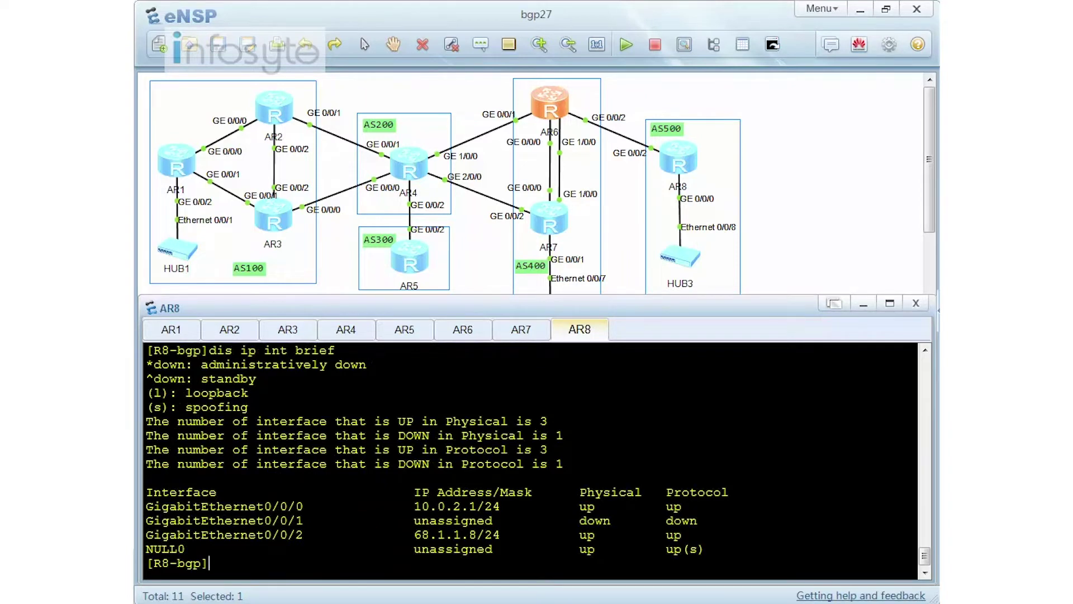
text(net 10.0.2.0 24)
key(Return)
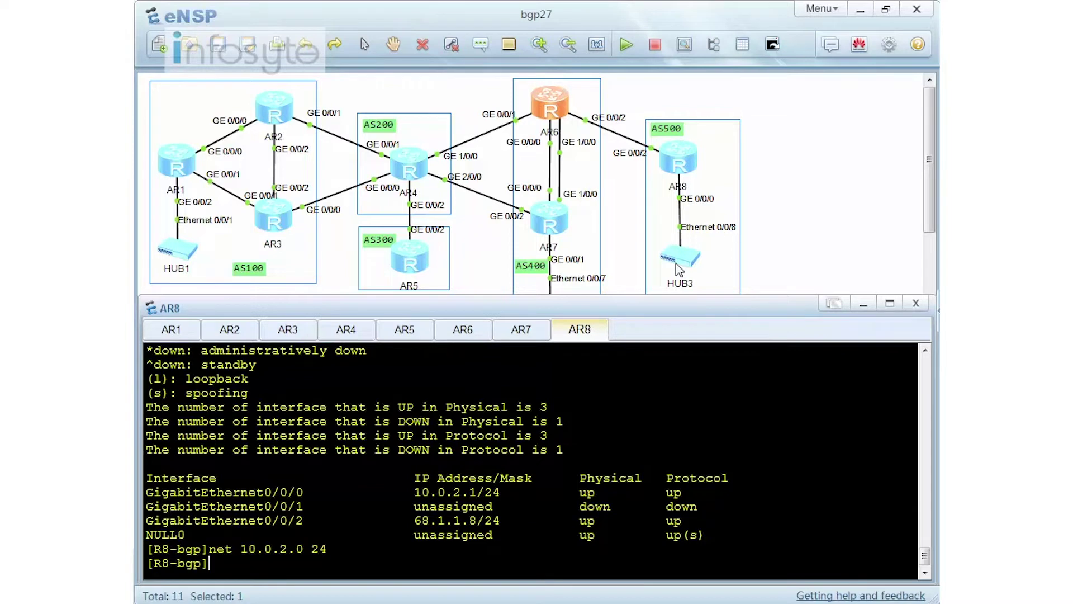
Step: Display the BGP routing table on AR6 and highlight the 10.0.2.0/24 route
click(459, 330)
text(dis )
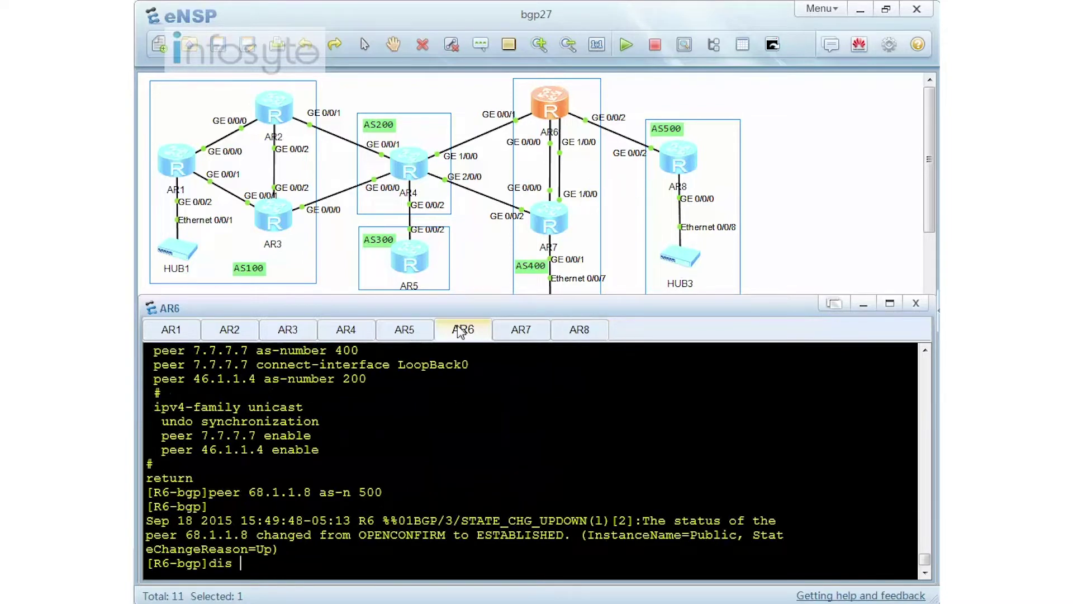
text(bgp ro)
key(Tab)
key(Return)
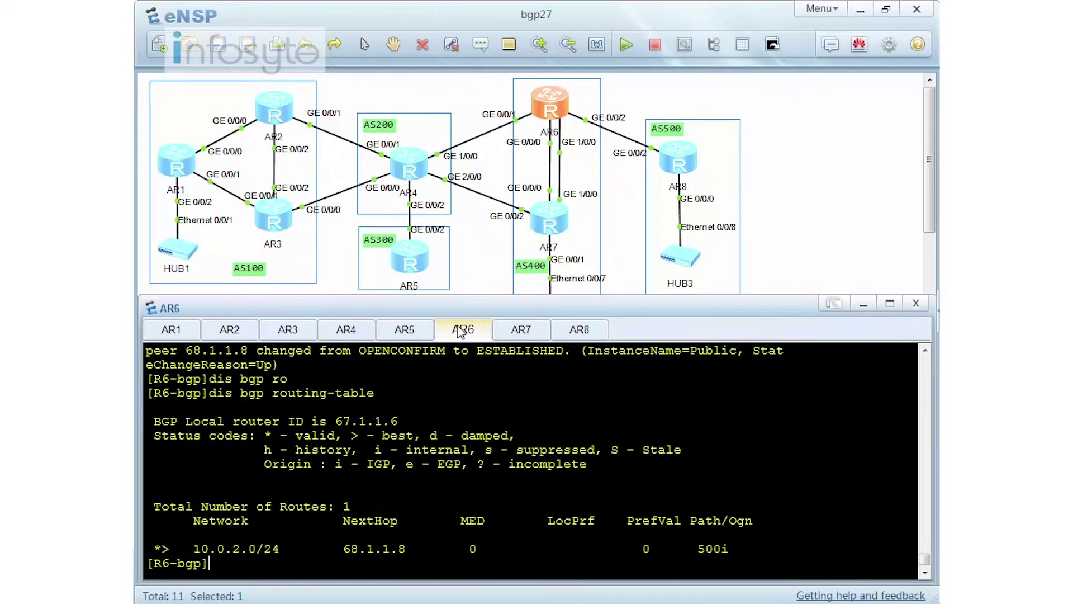
drag(193, 549, 287, 548)
key(ctrl+c)
Step: On AR7, display the brief IP interface list and advertise network 10.0.1.0 with mask length 24 in BGP
click(521, 329)
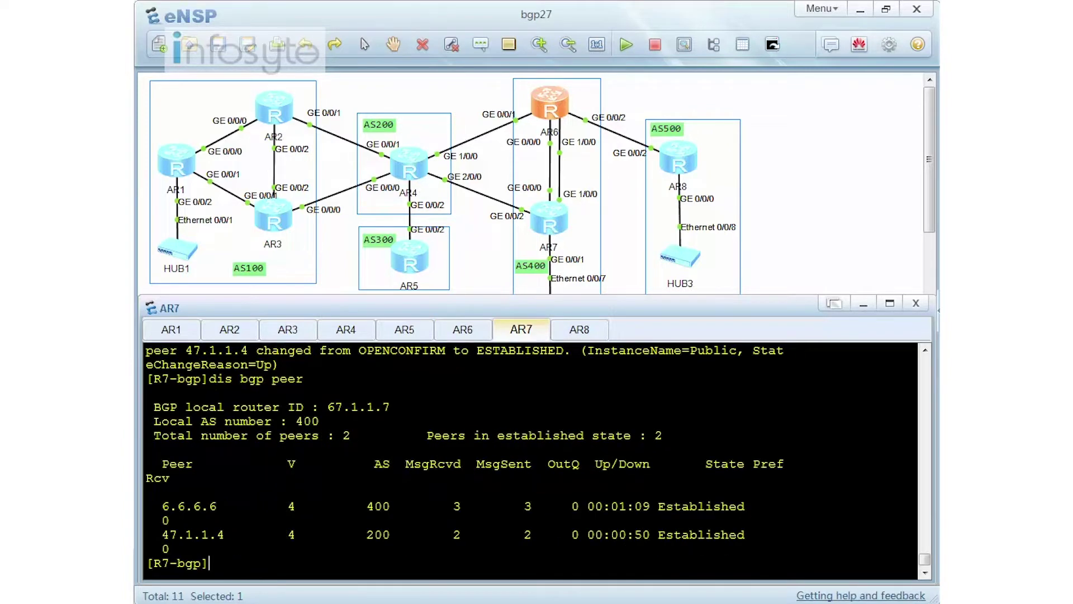
text(dis ip int brief)
key(Return)
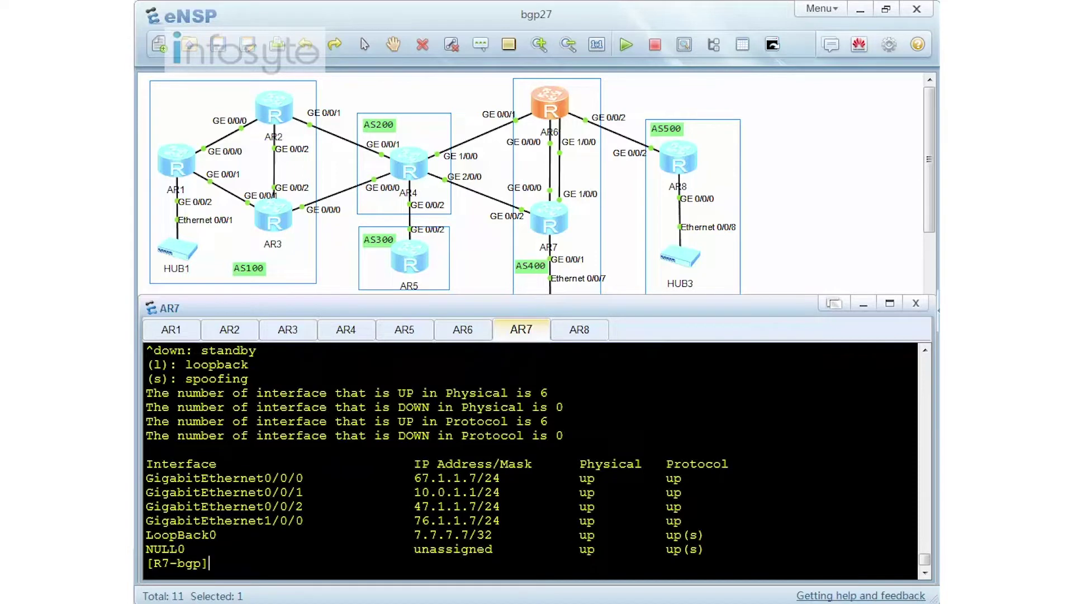
text(net)
key(Tab)
text(1)
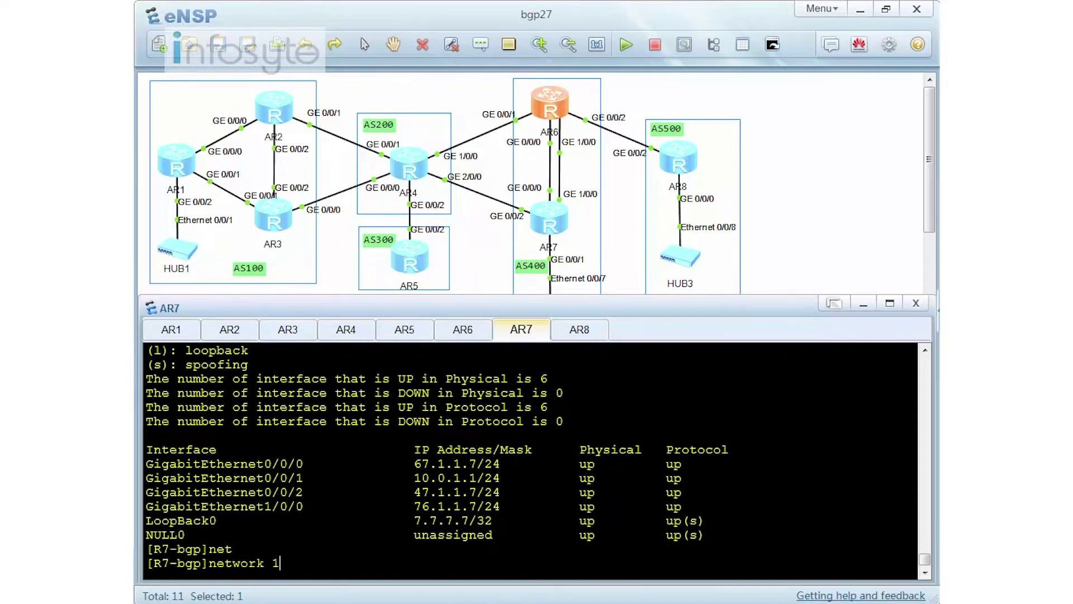
text(0.0.1.0 24)
key(Return)
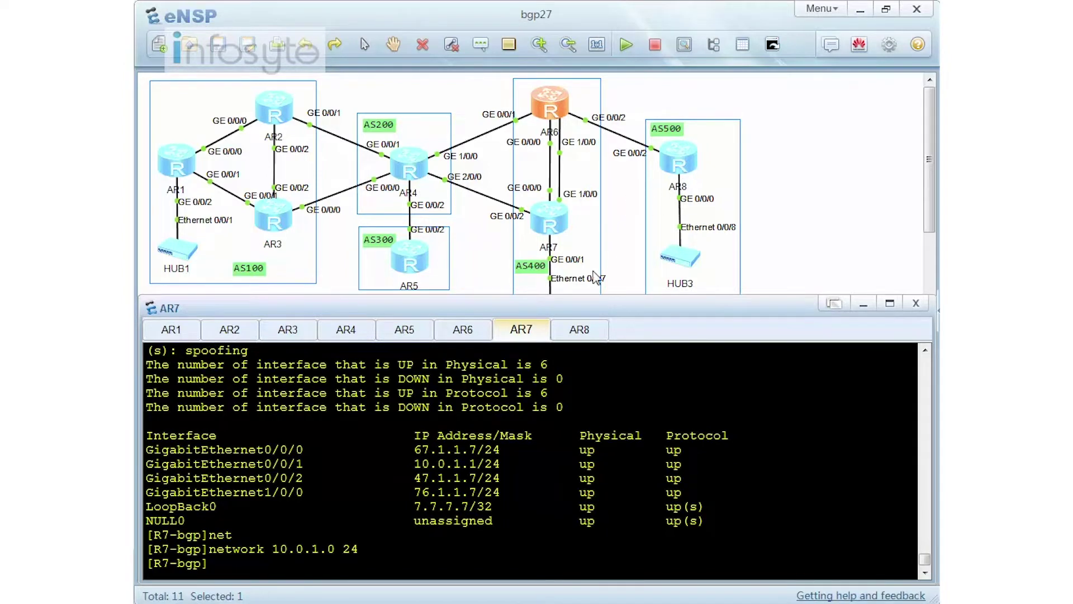
Step: Display the BGP routing table on AR8 and examine the paths of the 10.0.2.0/24 and 10.0.1.0/24 routes
click(571, 333)
text(dis bgp rou)
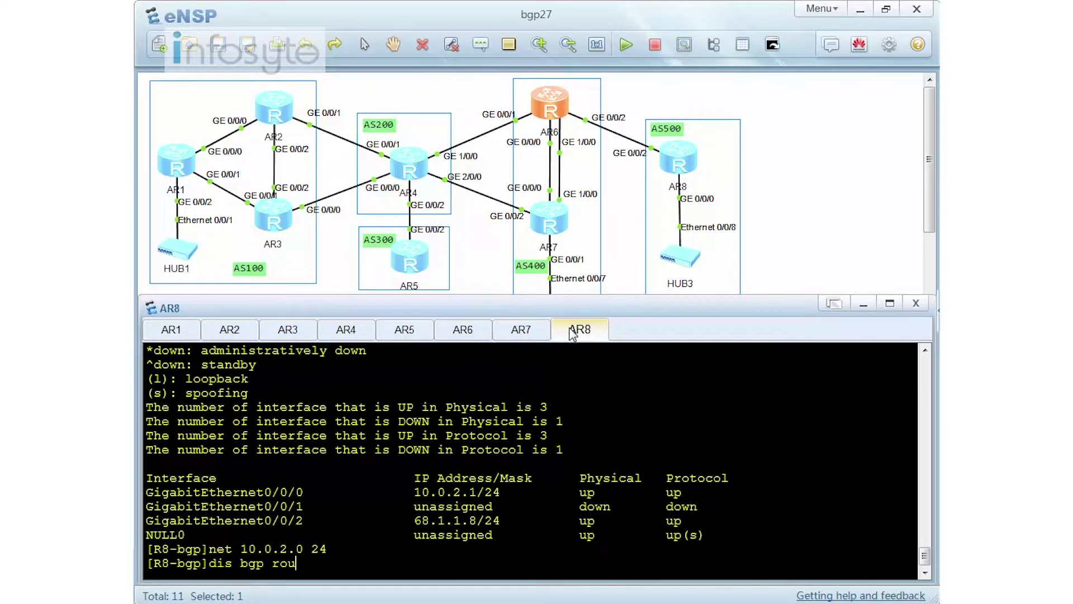
key(Return)
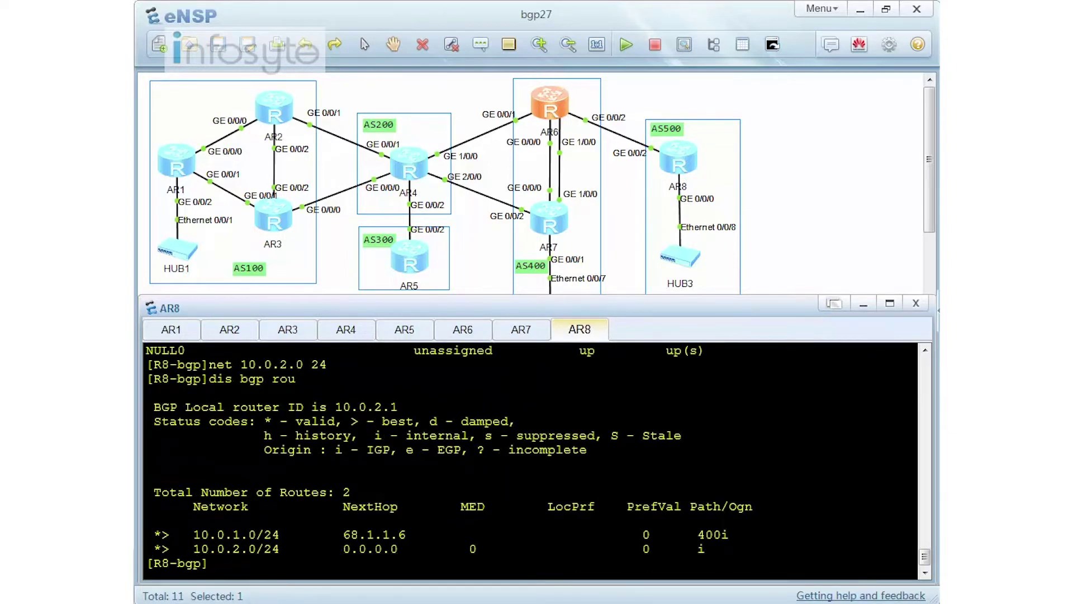
drag(185, 549, 287, 549)
drag(707, 549, 691, 549)
drag(185, 534, 280, 535)
drag(697, 534, 730, 534)
Step: Display the BGP routing table on AR6 and examine the network and AS path of the 10.0.1.0/24 route
click(463, 329)
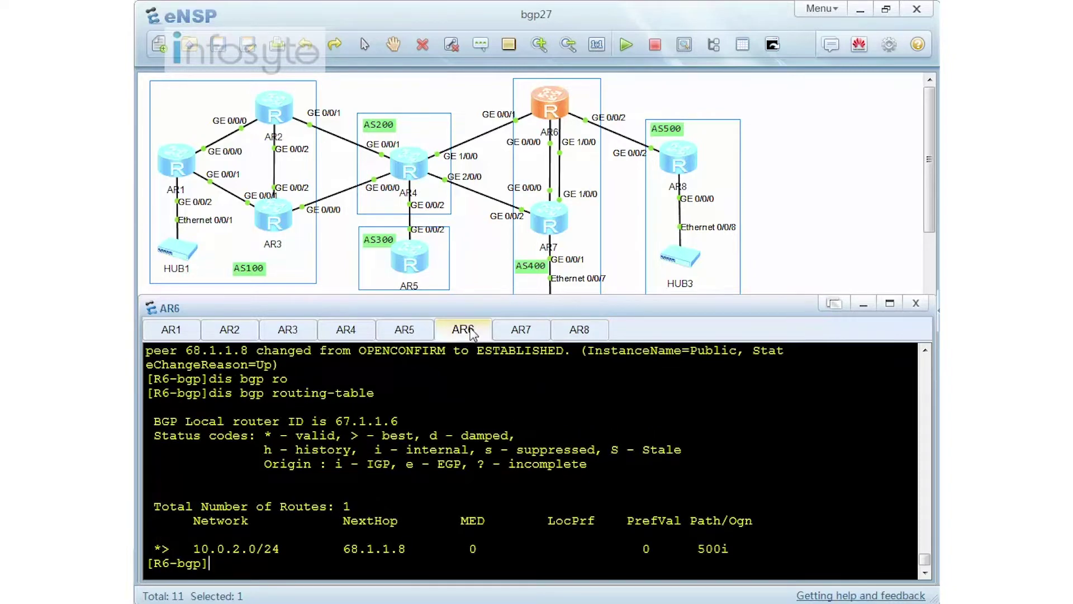
key(Up)
key(Return)
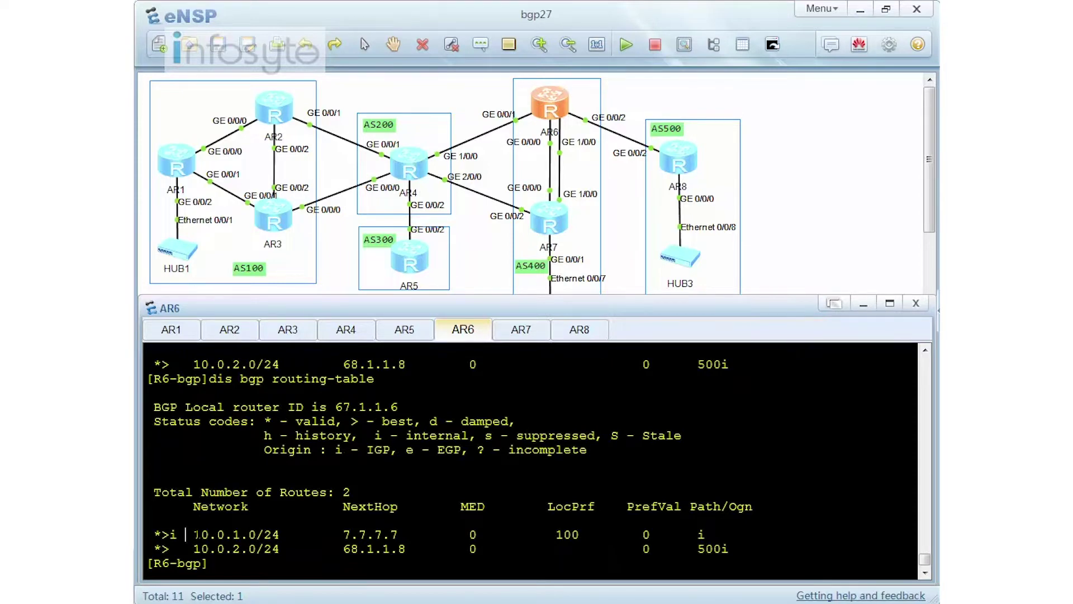
drag(185, 535, 256, 535)
drag(689, 534, 713, 535)
Step: Display the BGP routing table on AR4
click(351, 331)
text(dis bgp ro)
key(Return)
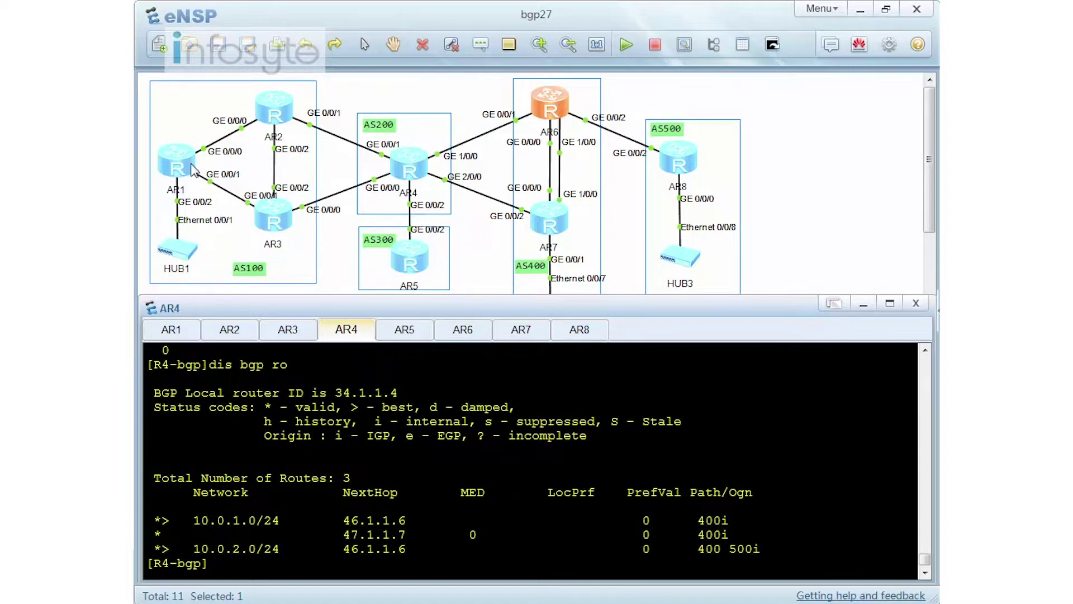
Step: Resume the timed-out console session on AR1 and enter the BGP view for AS 100
click(169, 334)
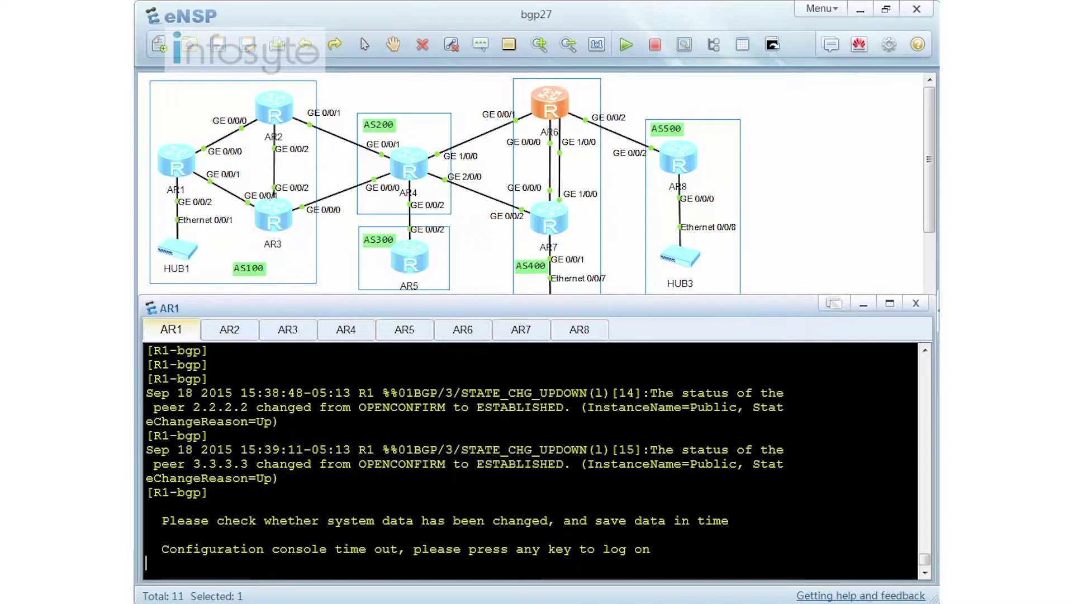
key(Return)
text(sys)
key(Return)
text(bgp 100)
key(Return)
text(net 10)
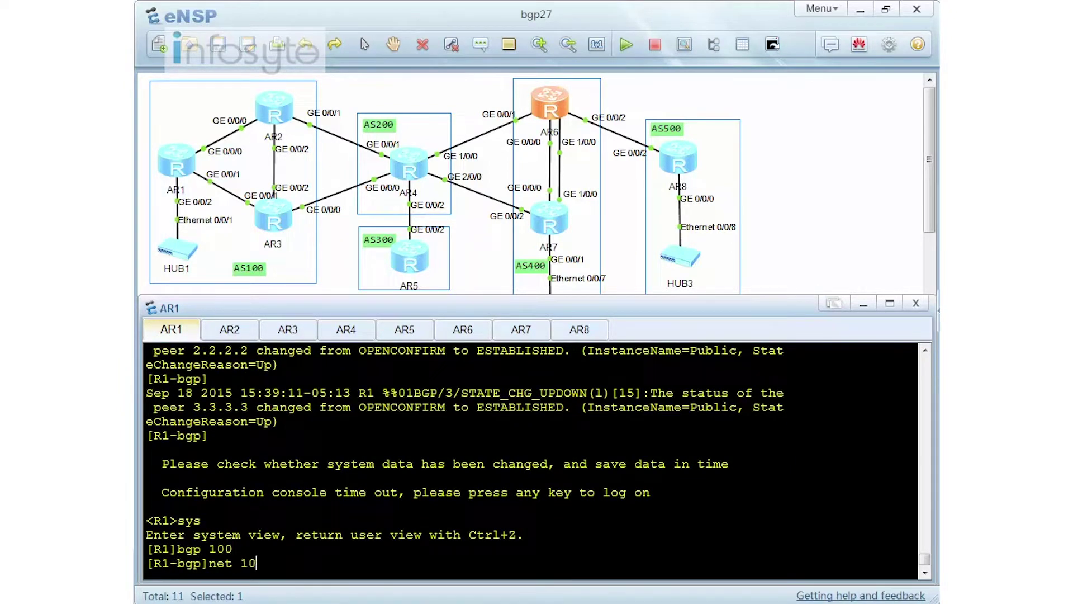
text(.0.0)
key(BackSpace)
key(BackSpace)
key(BackSpace)
key(BackSpace)
key(BackSpace)
key(BackSpace)
key(BackSpace)
key(BackSpace)
key(BackSpace)
key(BackSpace)
Step: Display R1's brief IP interface list and advertise network 10.0.0.0 with mask length 24 in BGP
text(dis ip int br)
key(Return)
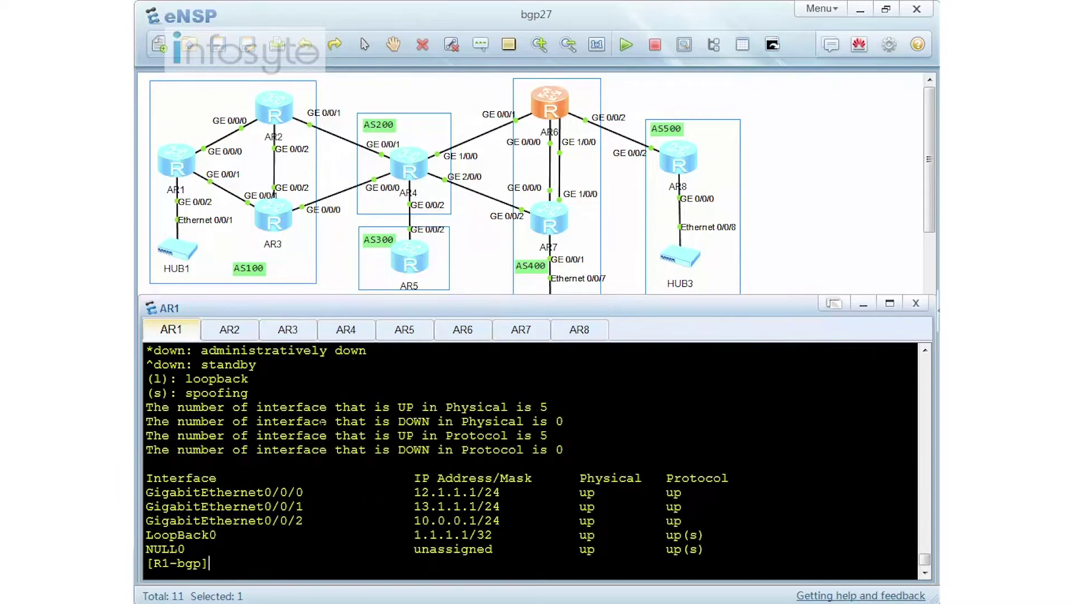
text(net 10.0.0.0 24)
key(Return)
Step: Display the BGP routing table on AR1 and examine the 10.0.0.0/24, 10.0.1.0/24 and 10.0.2.0/24 networks
text(dis bgp r)
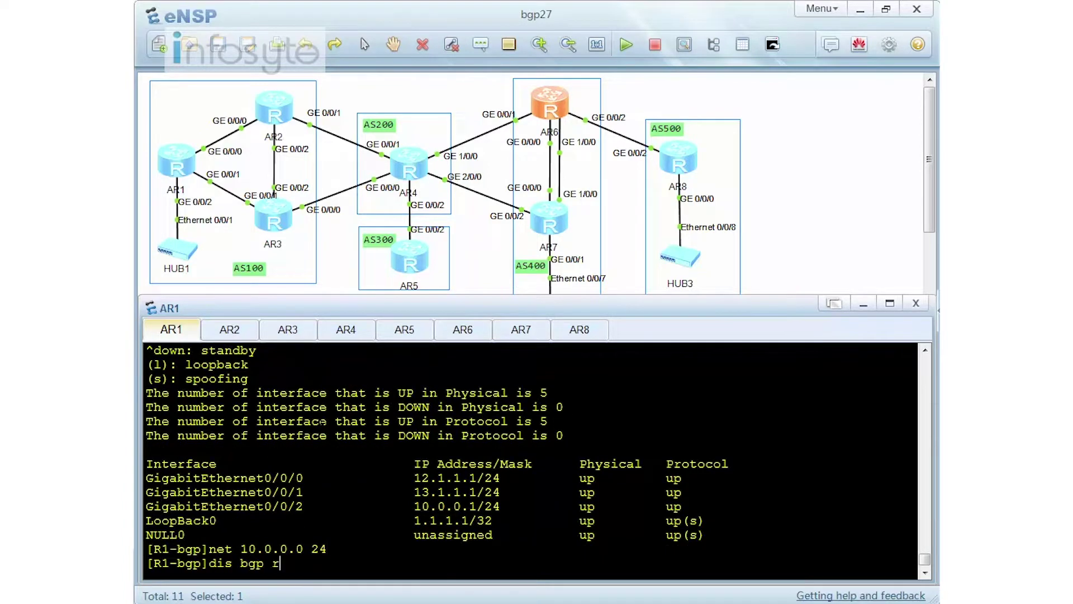
key(Return)
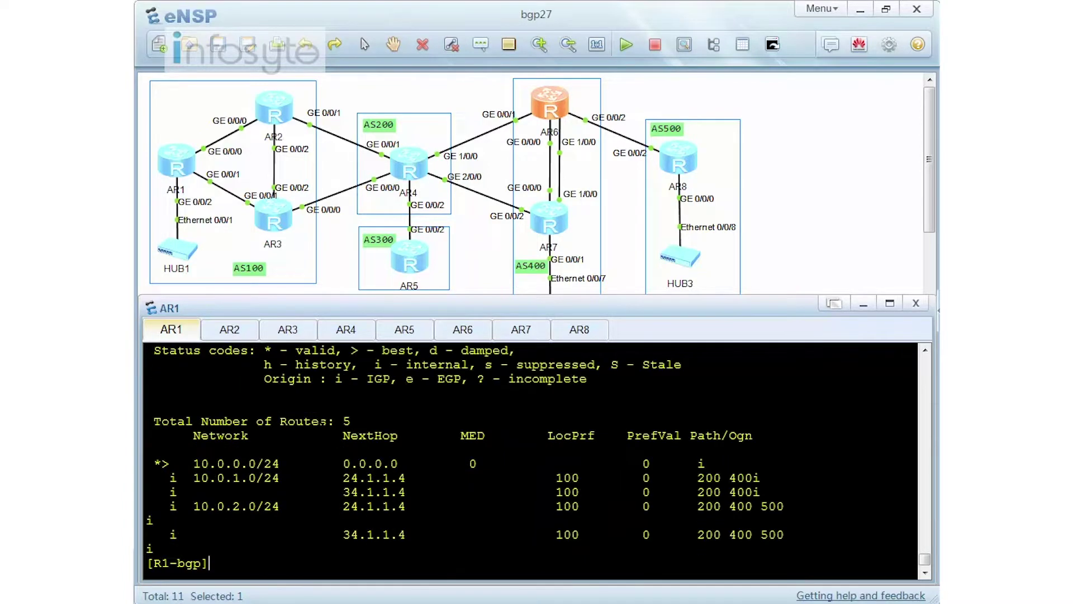
drag(187, 463, 296, 463)
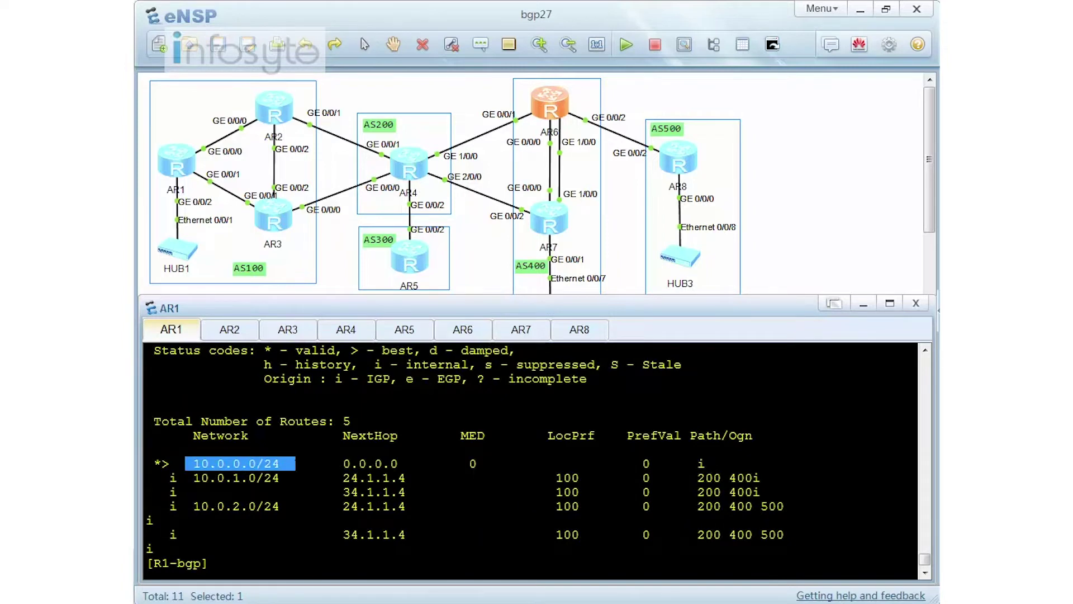
drag(177, 478, 303, 478)
drag(193, 505, 272, 506)
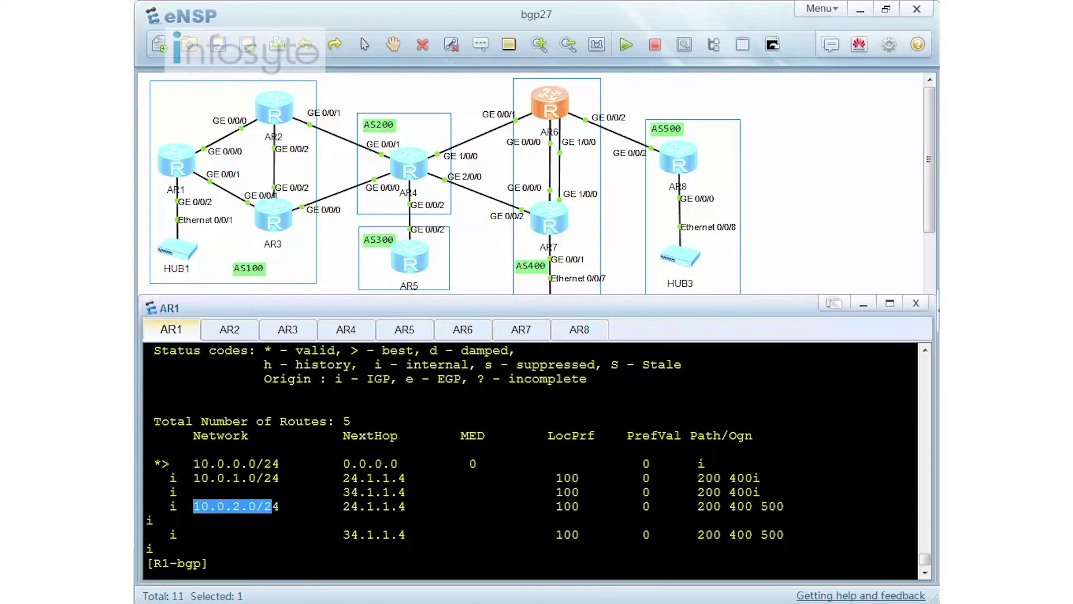
click(271, 506)
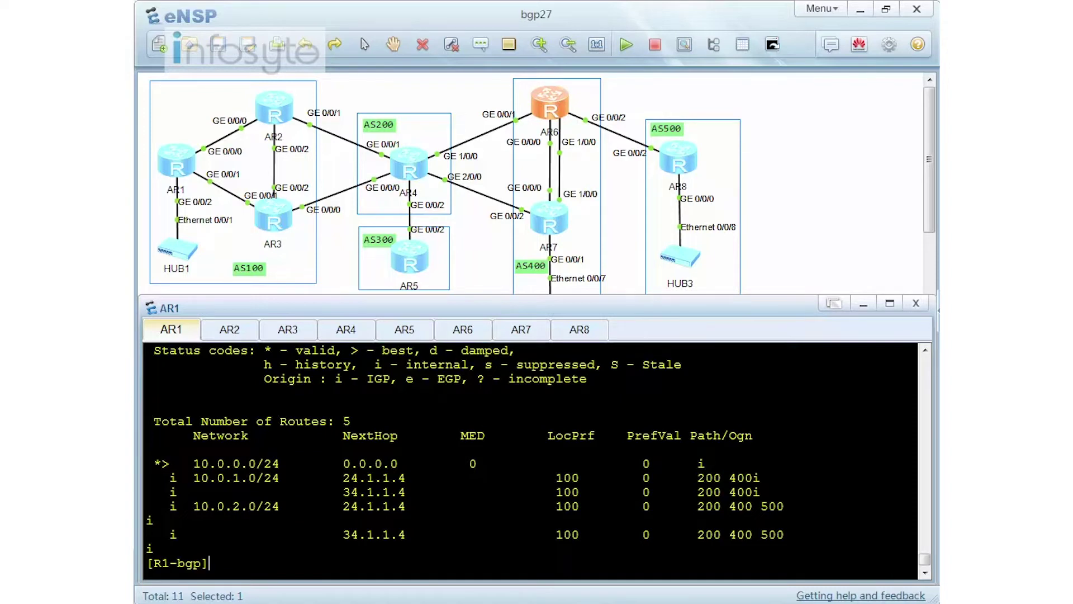
Step: Examine the next hops of the 10.0.1.0/24 and 10.0.2.0/24 routes in AR1's BGP routing table
drag(186, 478, 421, 477)
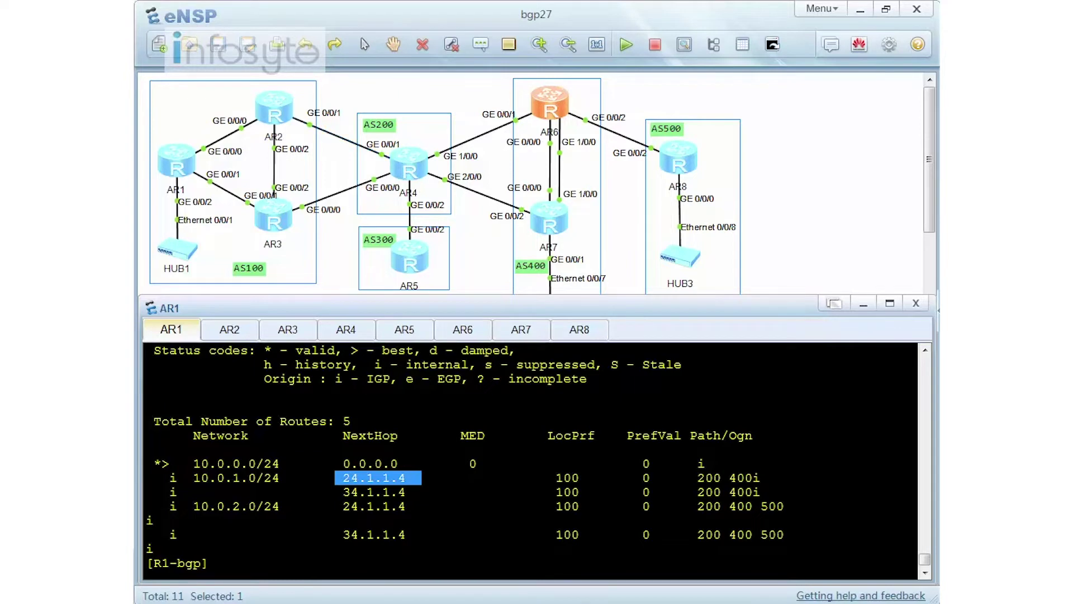
drag(336, 506, 421, 506)
drag(336, 492, 421, 492)
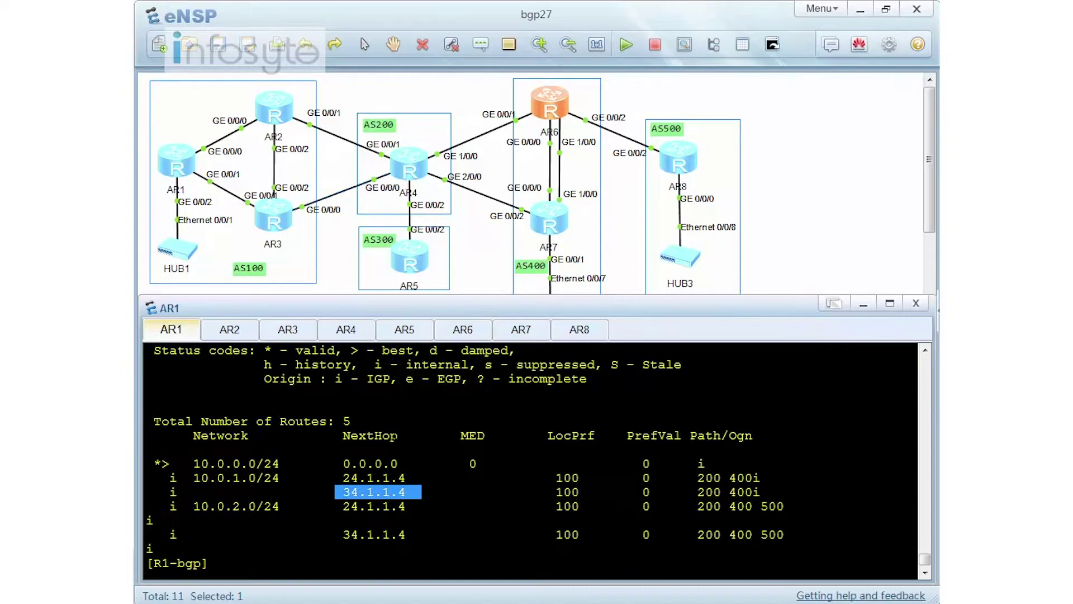
click(154, 520)
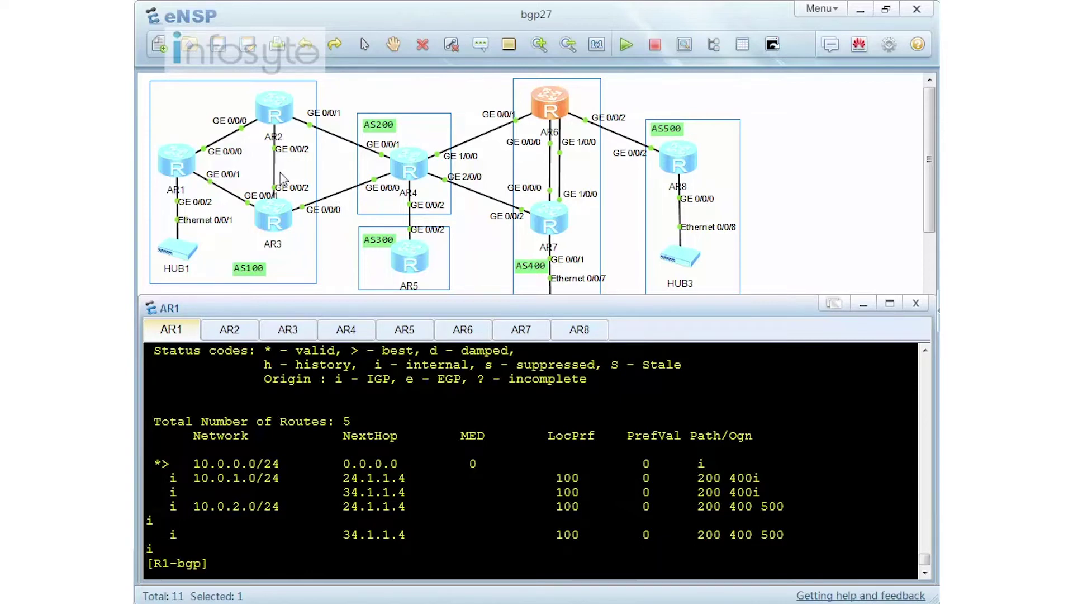
Step: Check AR3's console, then resume the AR2 session, enter system view and display its BGP routing table
click(278, 333)
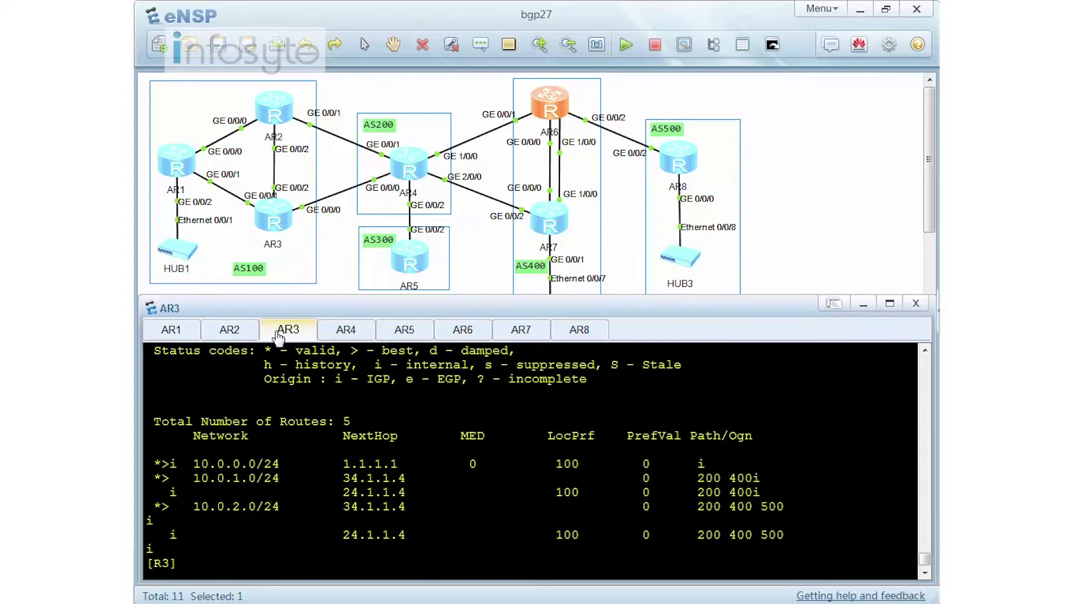
click(239, 338)
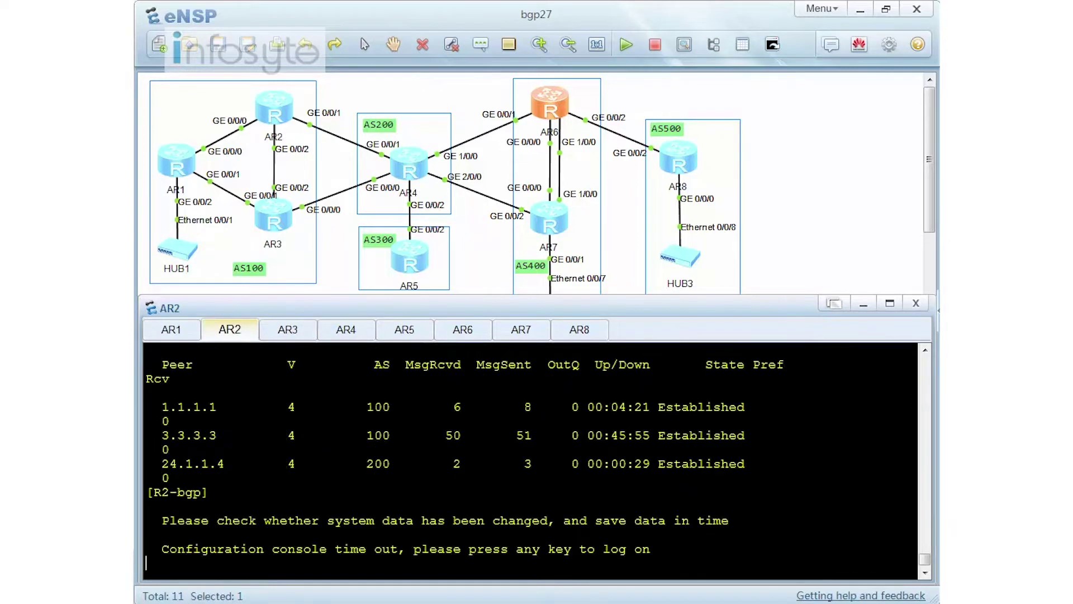
key(Return)
text(sys)
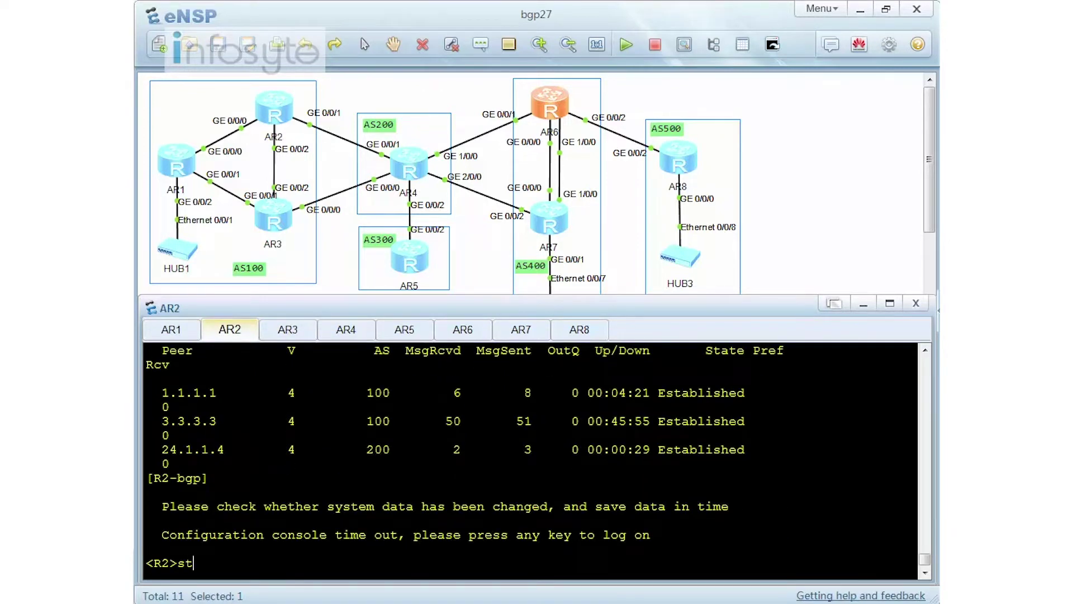
key(Return)
text(dis bgp ro)
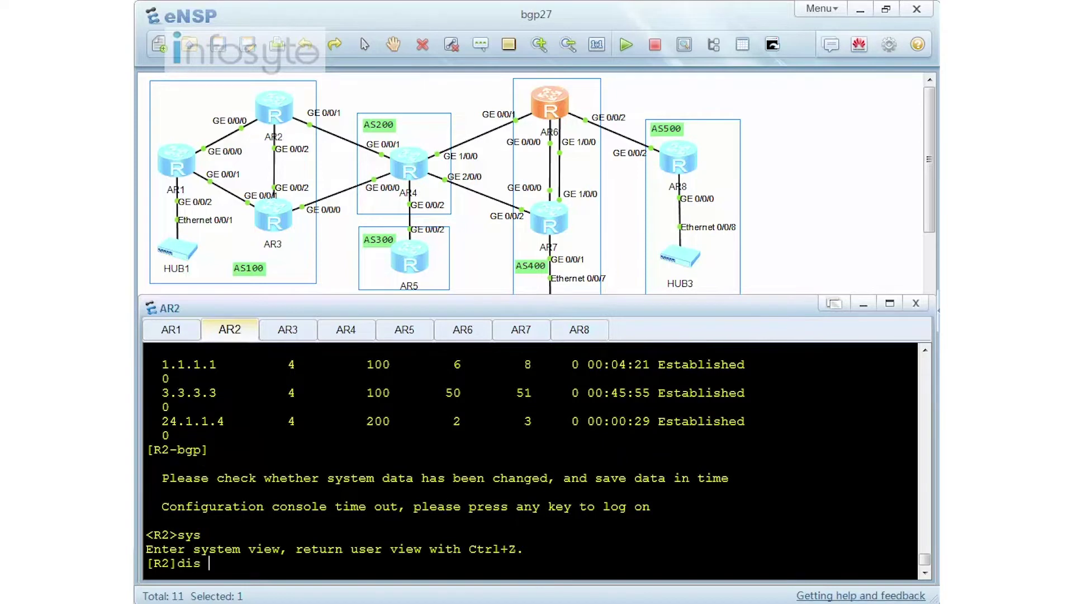
key(Return)
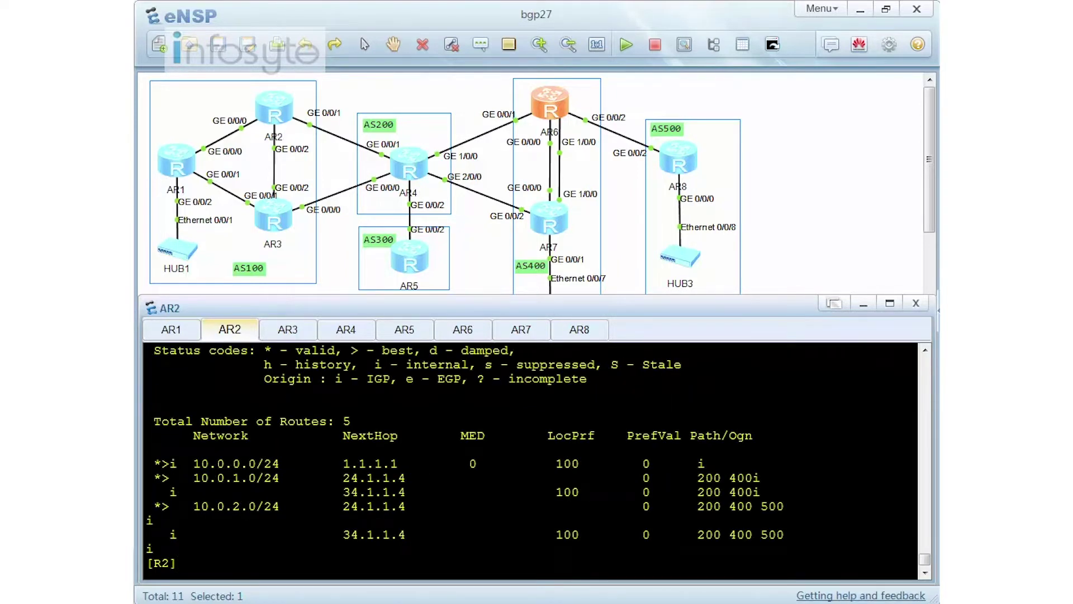
Step: Compare the next hops of the 10.0.1.0/24 and 10.0.2.0/24 routes on AR2 with those on AR1
drag(335, 478, 414, 478)
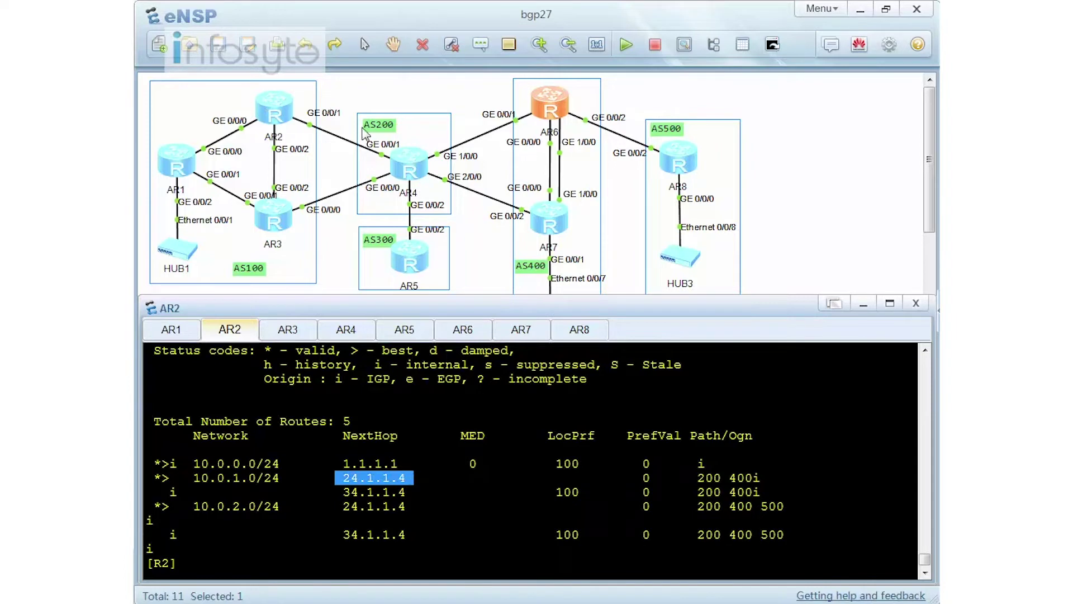
drag(336, 492, 414, 492)
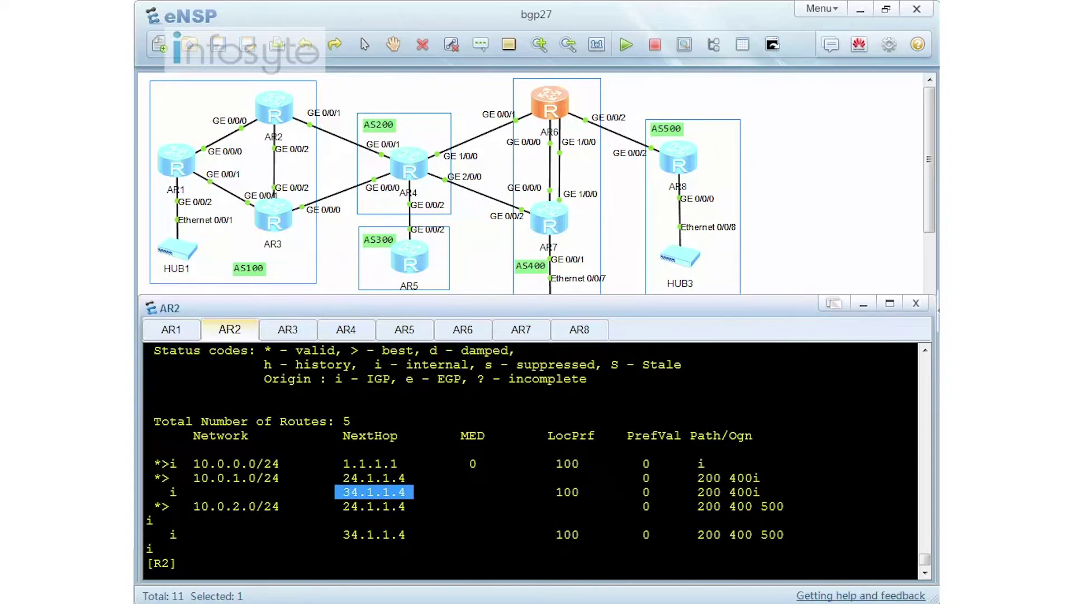
drag(335, 506, 406, 506)
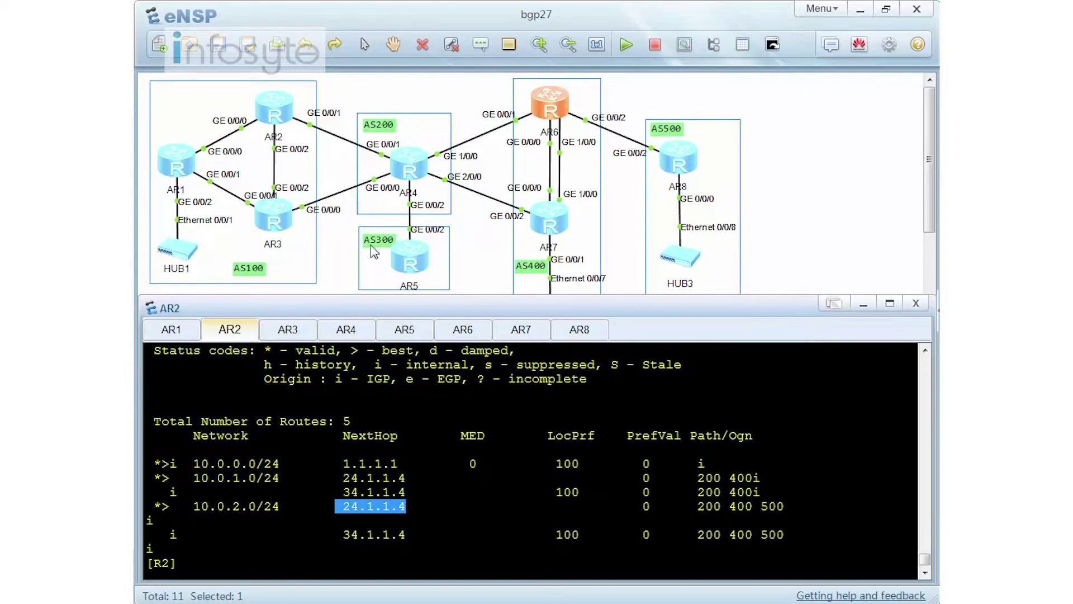
click(173, 332)
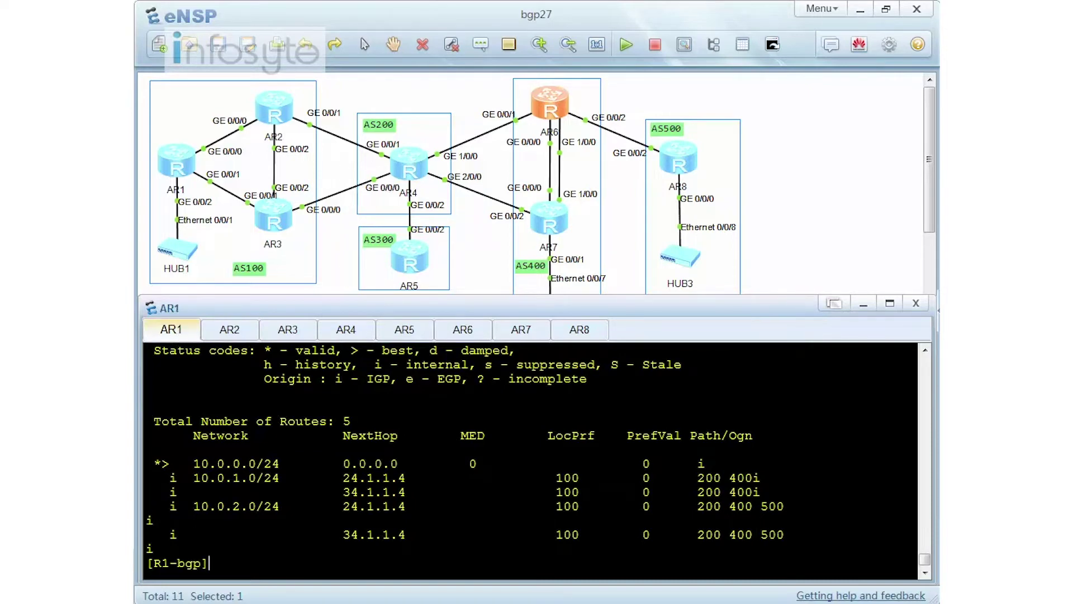
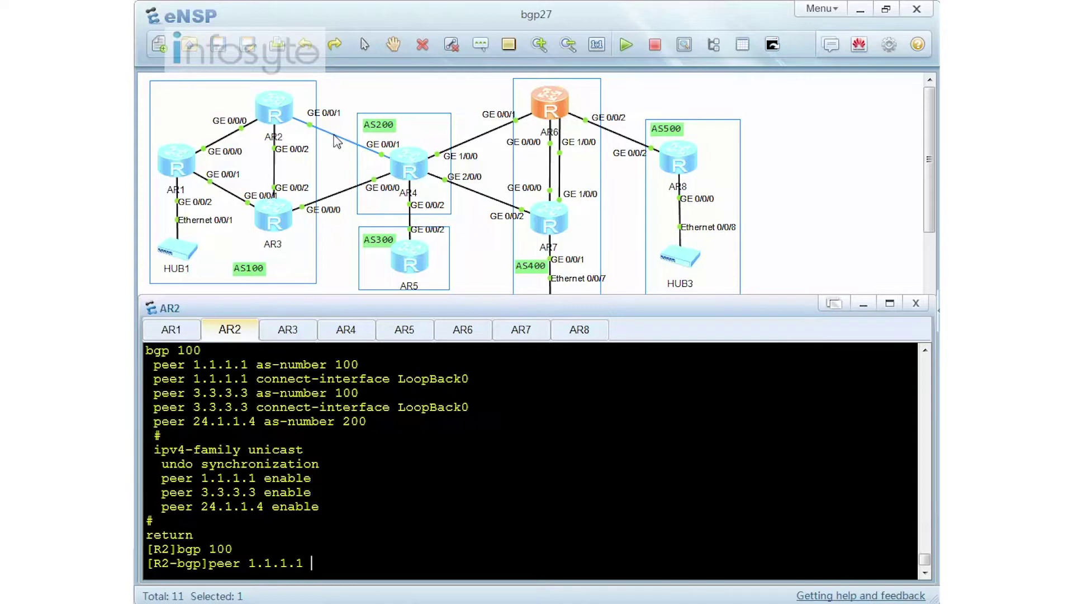
Step: Complete the BGP command for peer 1.1.1.1 on R2 with the next-hop-local option
text(ne)
key(Tab)
key(Tab)
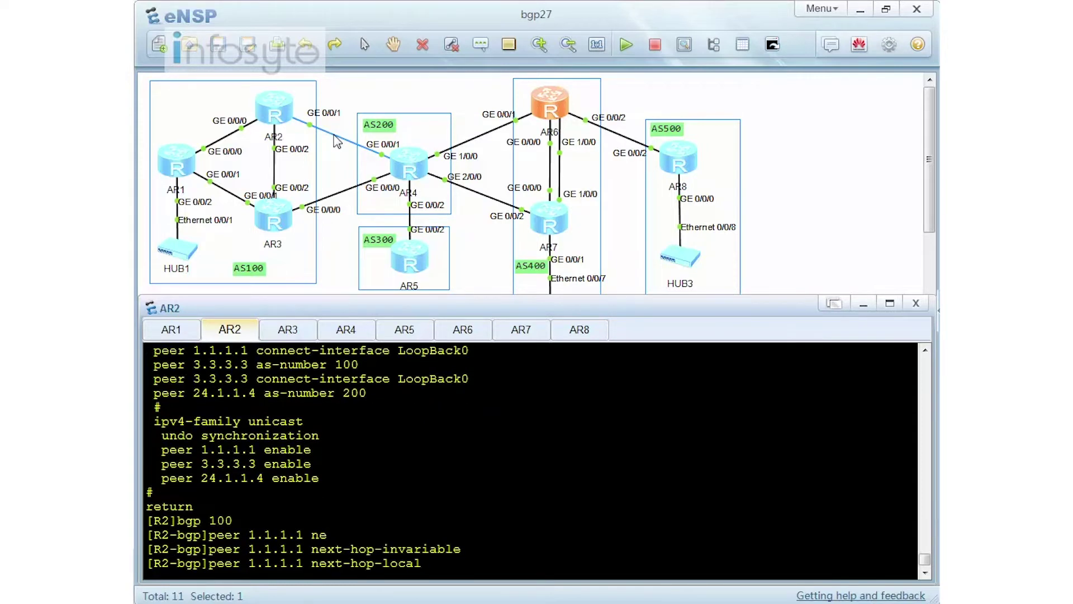
key(Return)
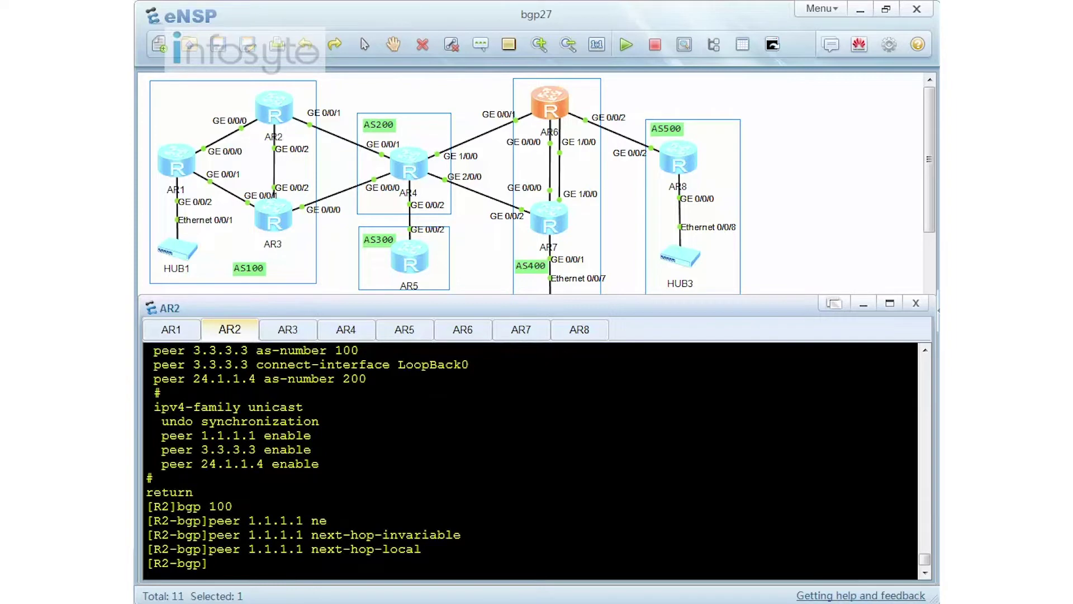
Step: Resume the console session on AR1, enter system view and display the BGP routing table
click(168, 331)
key(Return)
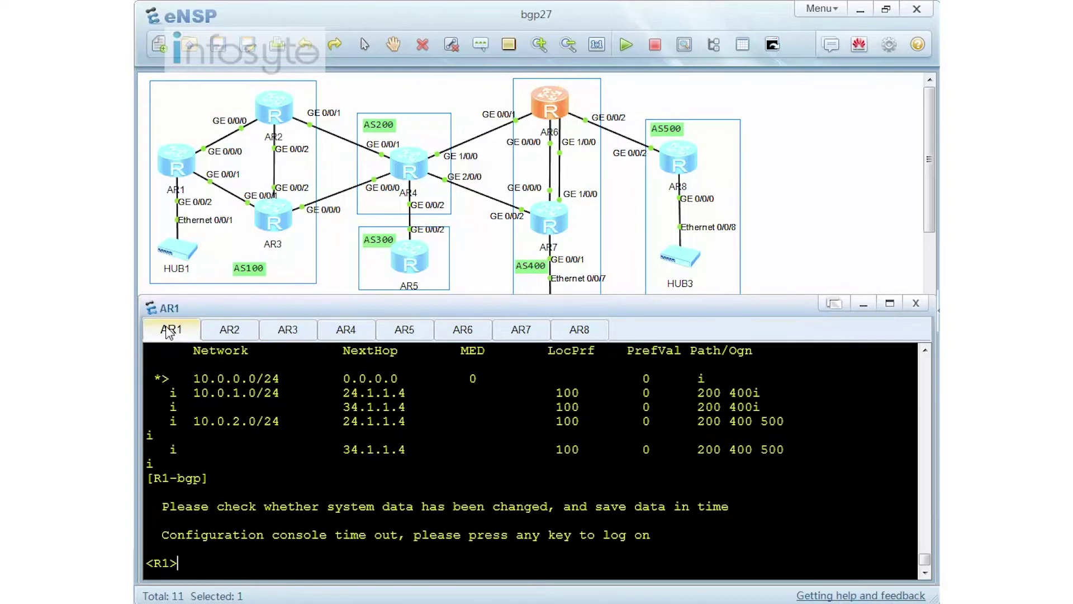
text(sys)
key(Return)
text(dis )
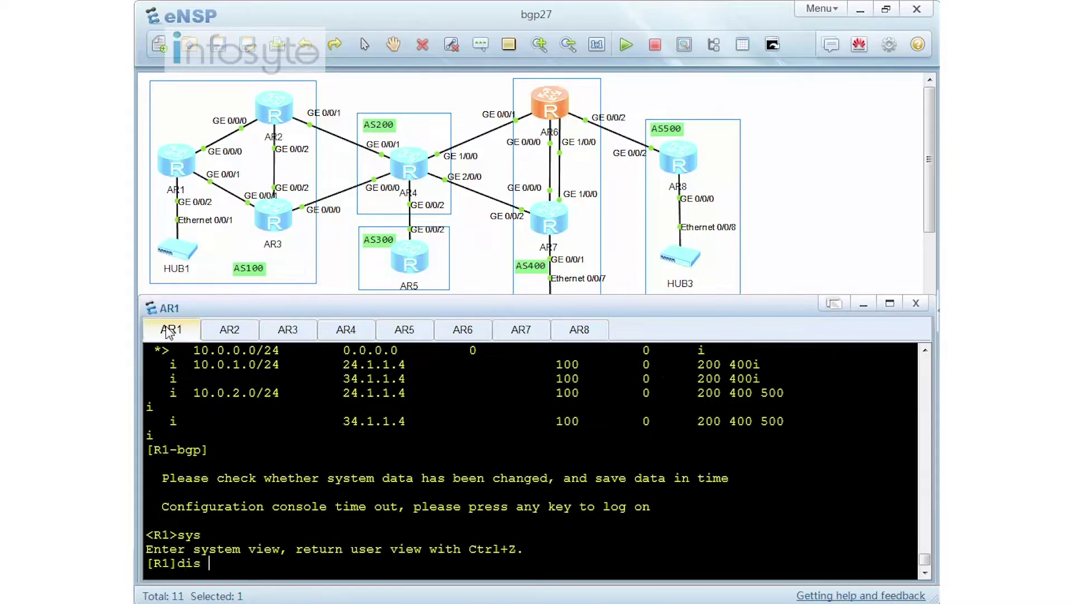
text(bgp ro)
key(Return)
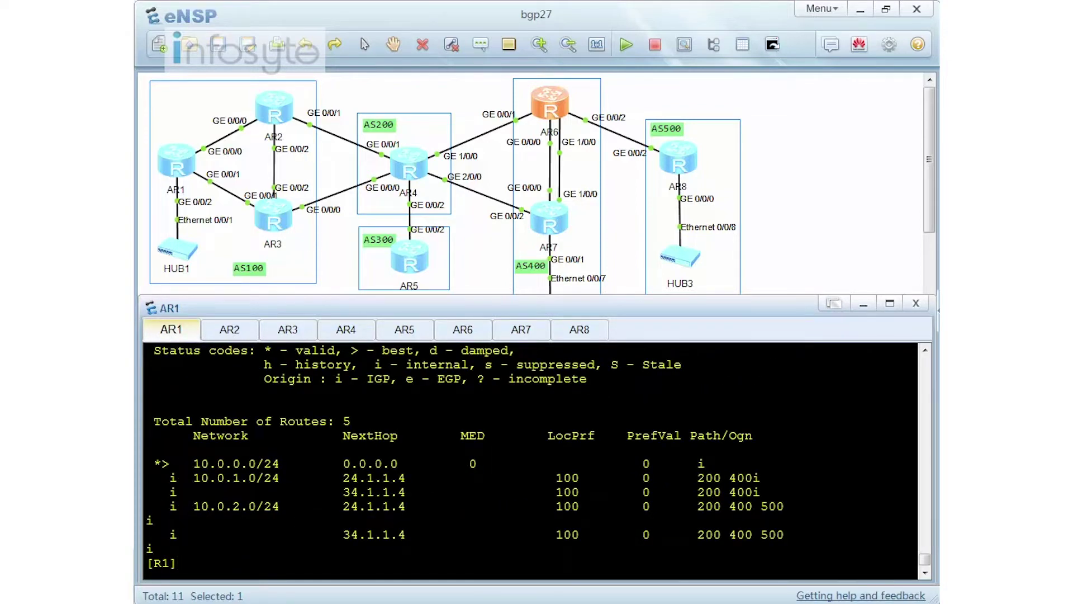
Step: On AR2, configure BGP peer 3.3.3.3 with next-hop-local
click(229, 333)
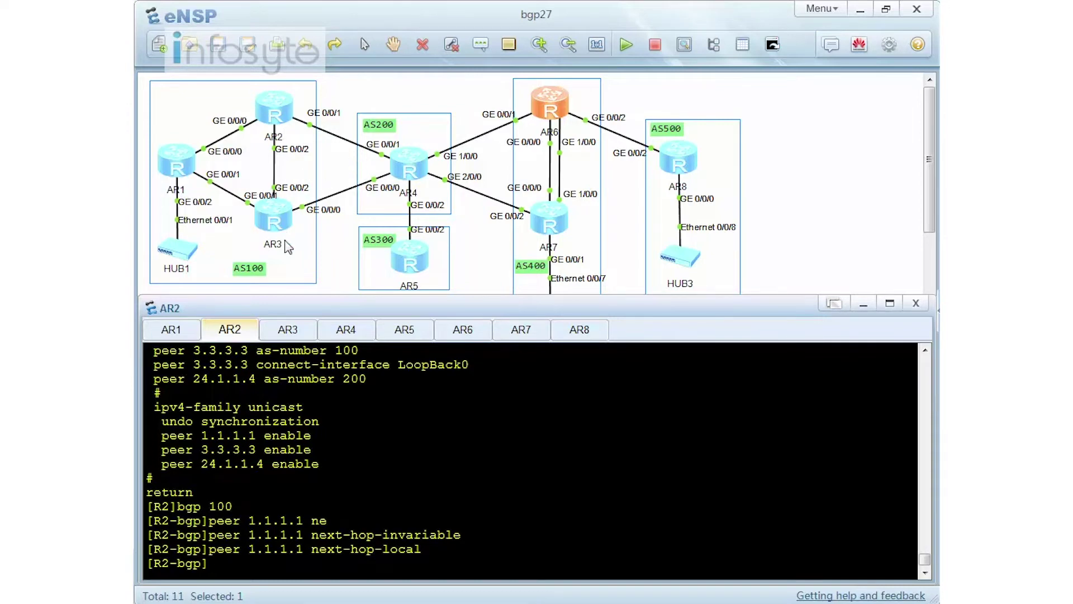
text(peer 3.3.3.3 ne)
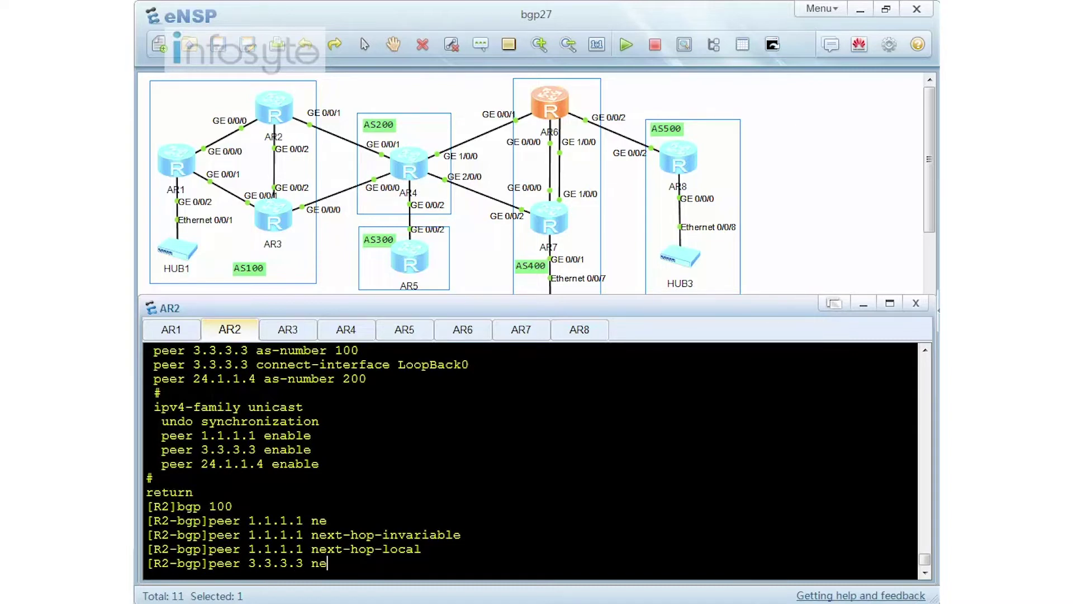
text(xt-hop-local)
key(Return)
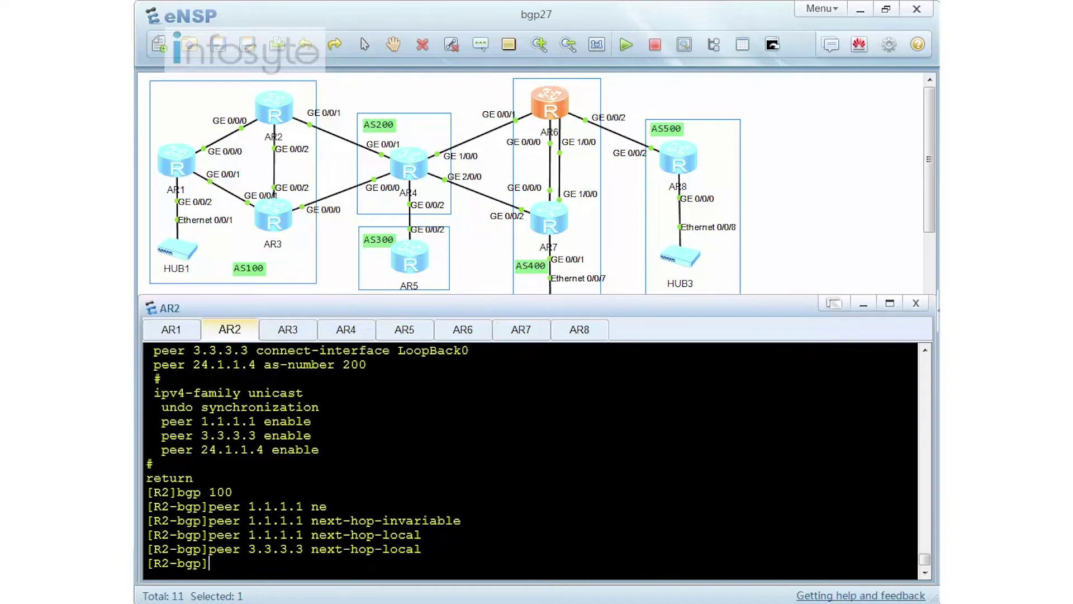
Step: Display AR1's BGP routing table again and examine the next hop of the 10.0.1.0/24 route
click(154, 334)
text(dis bgp ro)
key(Return)
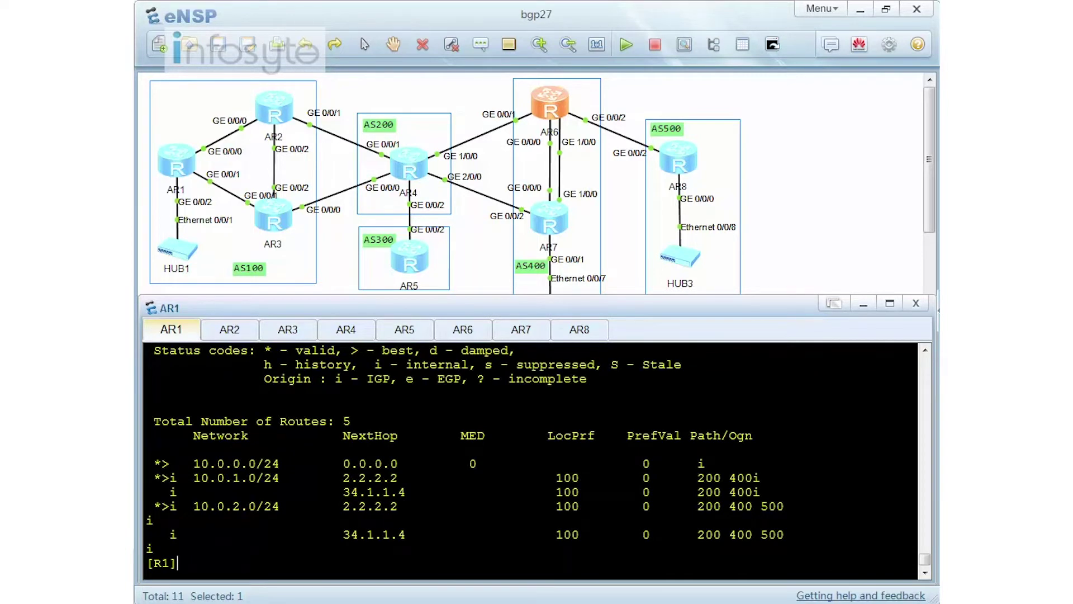
drag(335, 478, 398, 478)
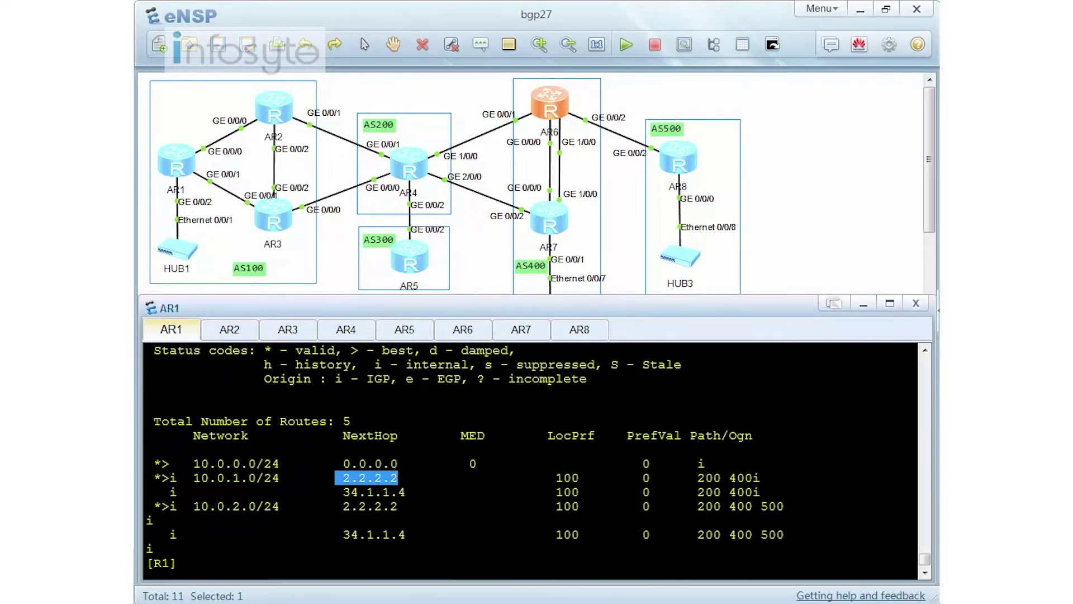
drag(194, 478, 280, 478)
text(dis bgp ro)
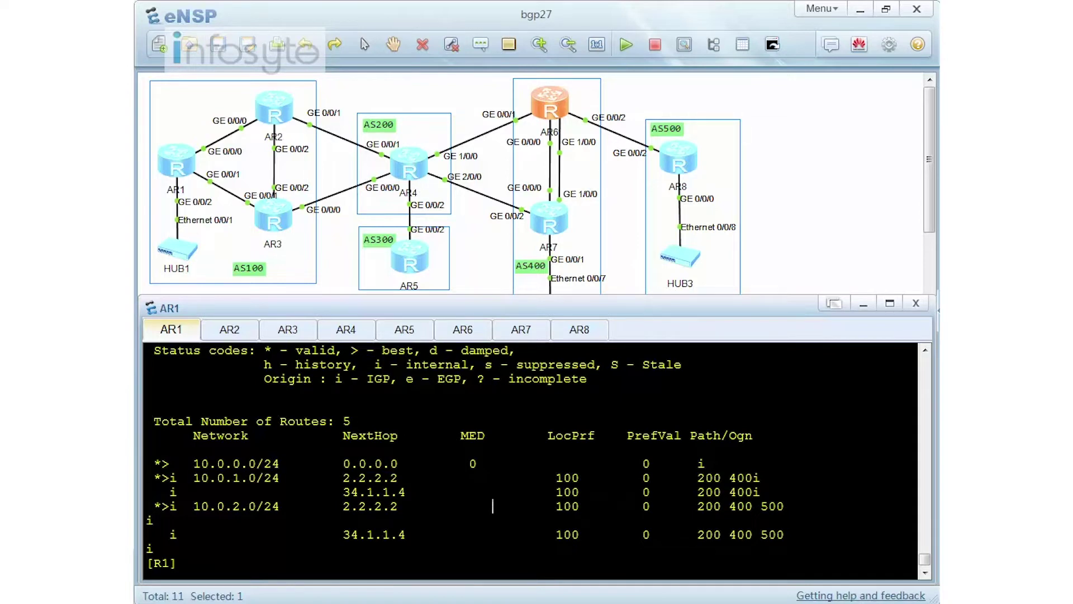
Step: Compare the next hops of the two 10.0.1.0/24 entries in AR1's BGP routing table
key(Return)
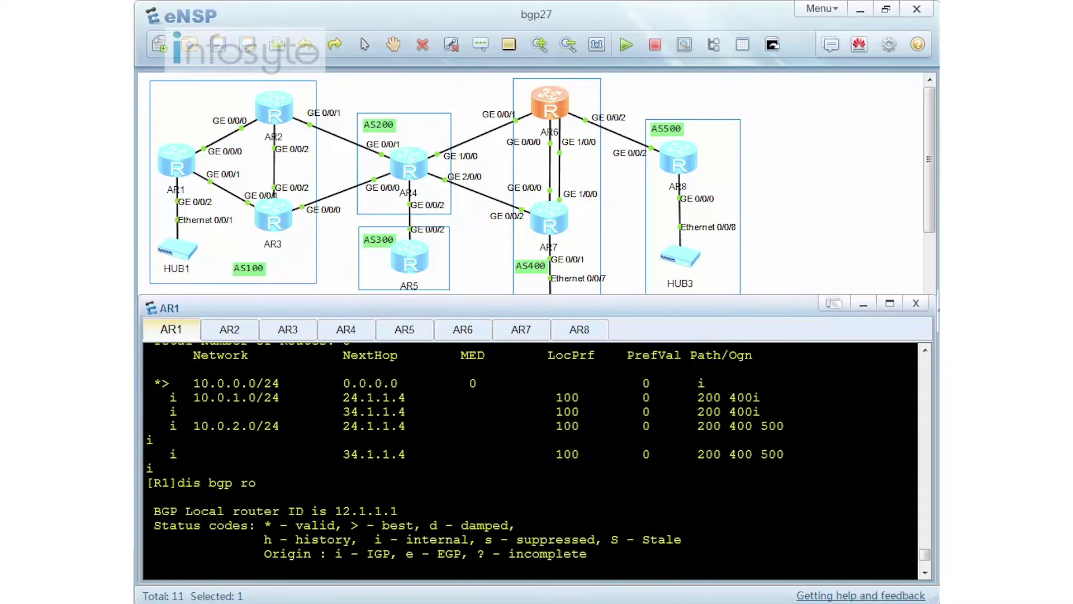
drag(329, 397, 420, 398)
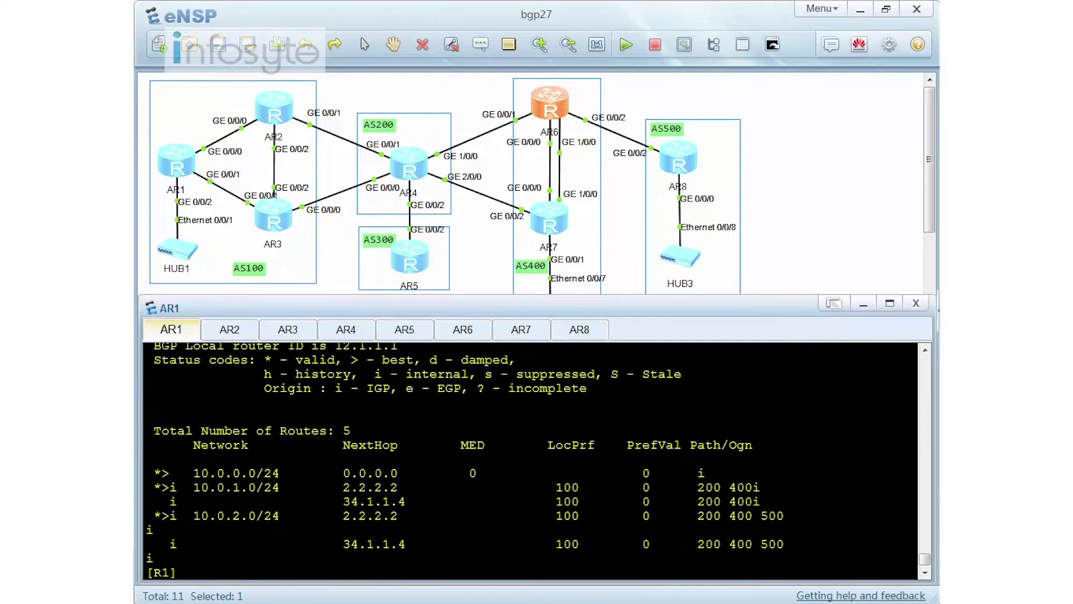
drag(334, 487, 407, 487)
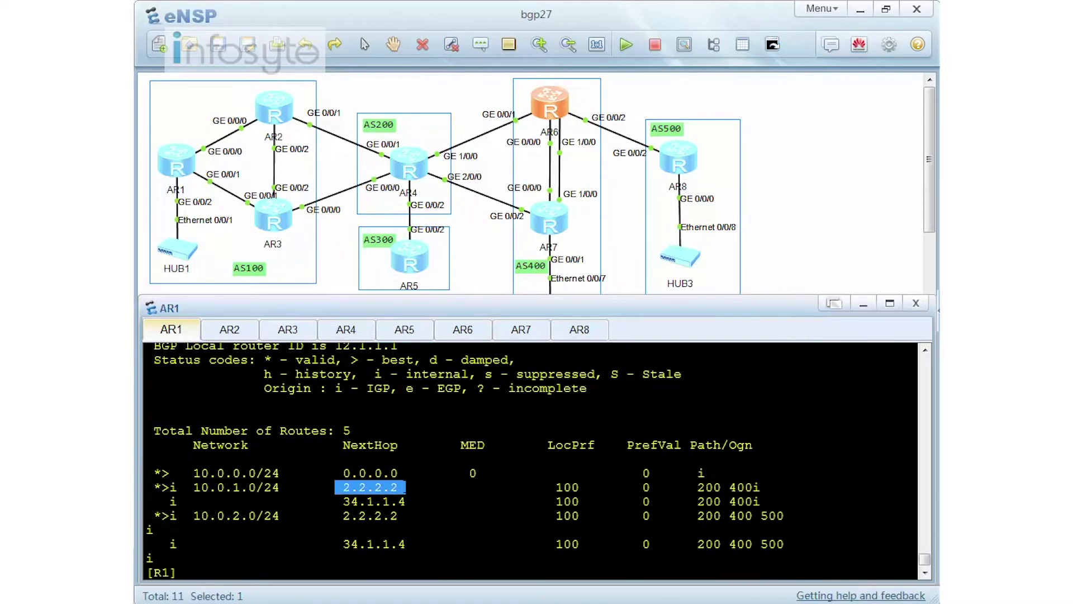
drag(334, 502, 414, 501)
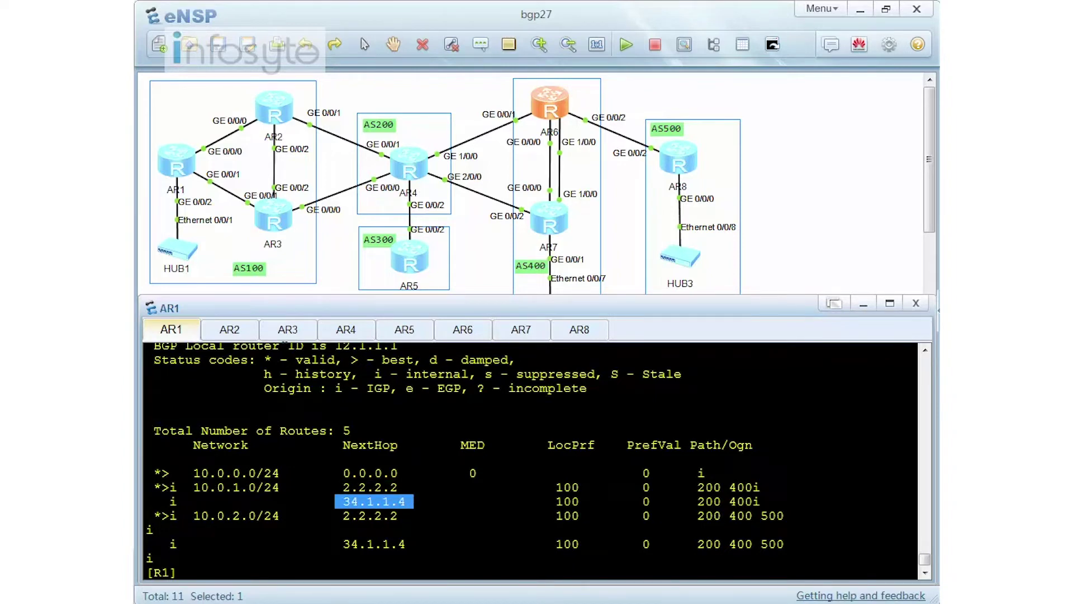
Step: Resume the AR3 console session, enter BGP 100 from system view and configure peer 1.1.1.1 with next-hop-local
click(288, 330)
key(Return)
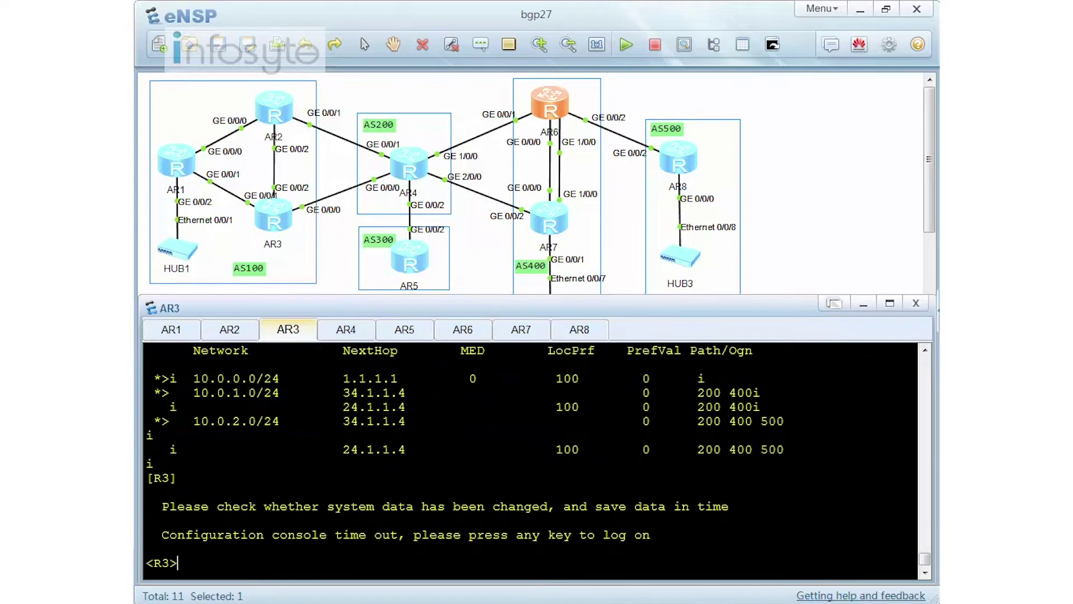
text(sys)
key(Return)
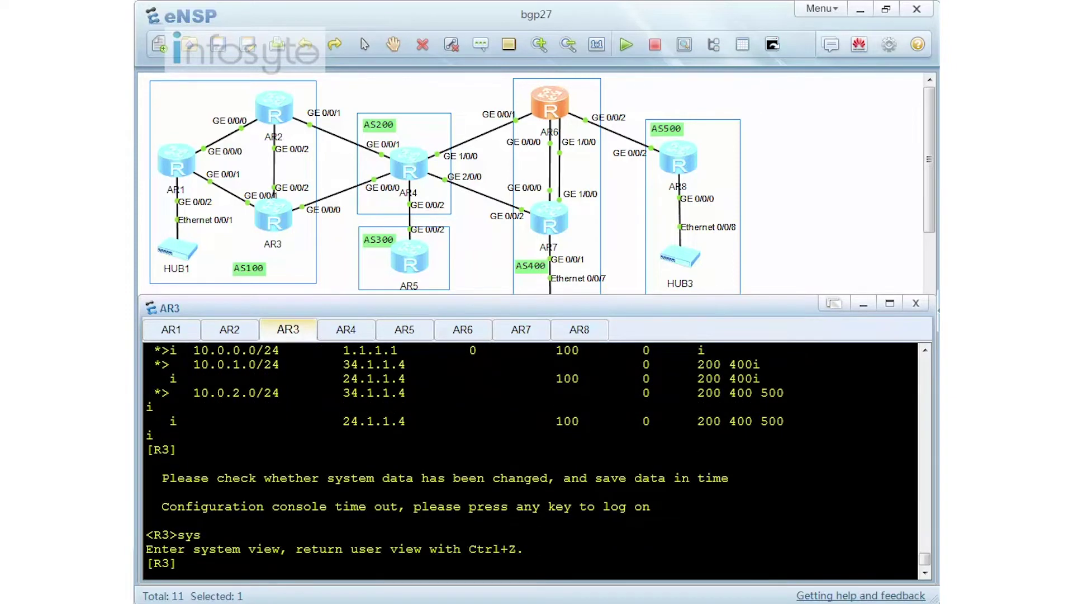
text(bgp 100)
key(Return)
text(peer 1.)
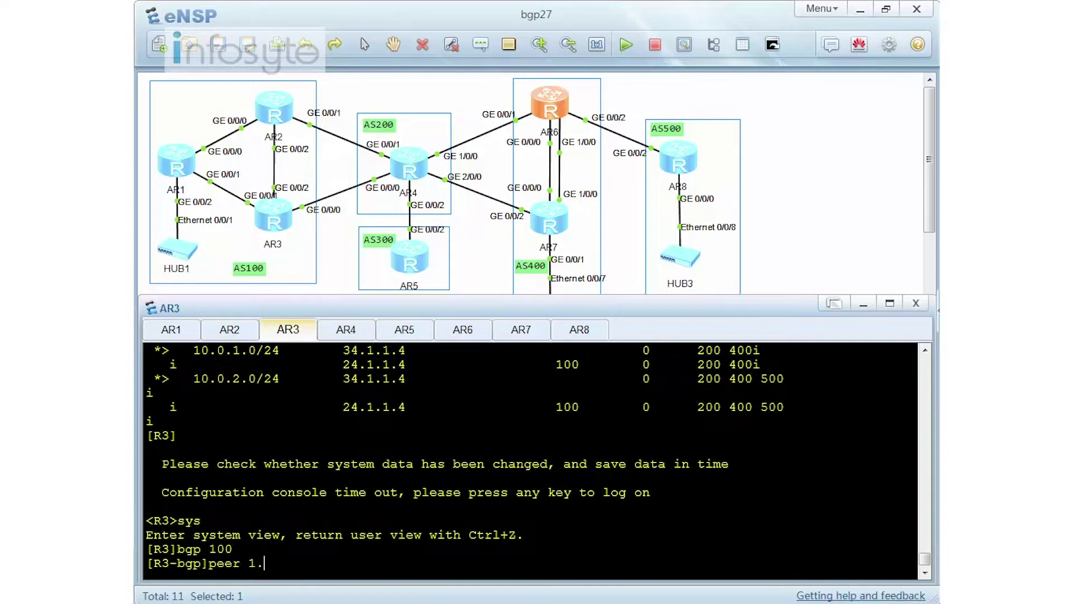
text(1.1.1 next-hop-l)
key(Tab)
key(Return)
Step: Configure BGP peer 2.2.2.2 with next-hop-local on AR3
text(pe)
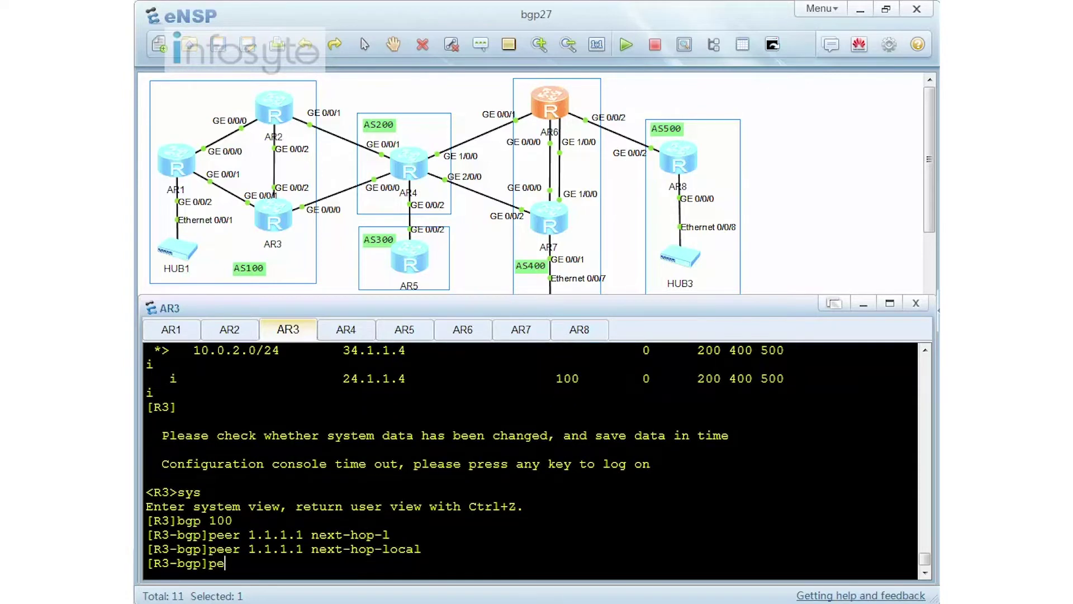
text(er 2.2.2.2 next-hop-local)
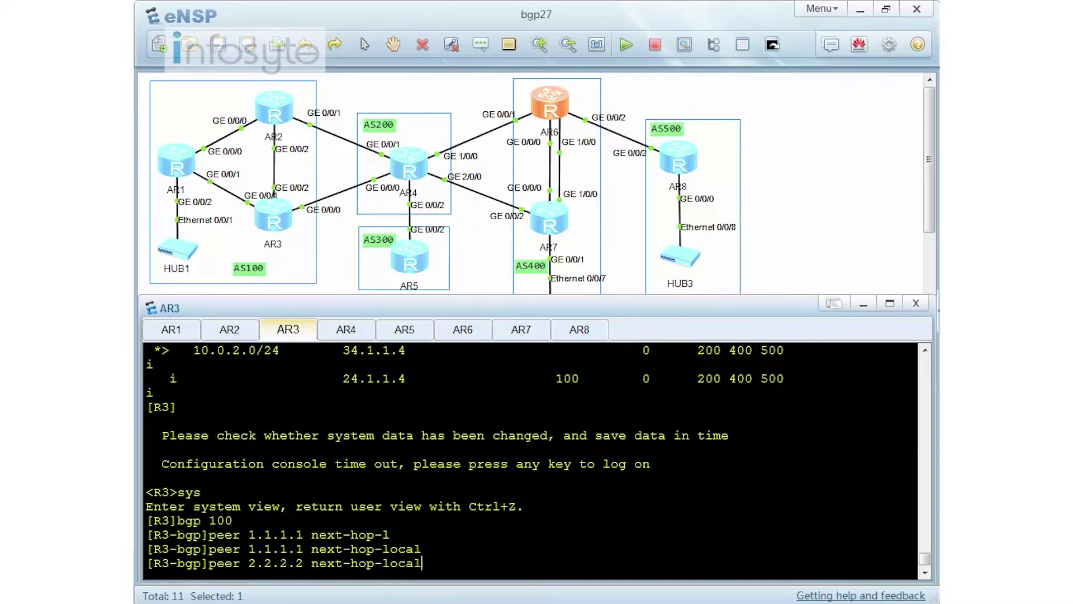
key(Return)
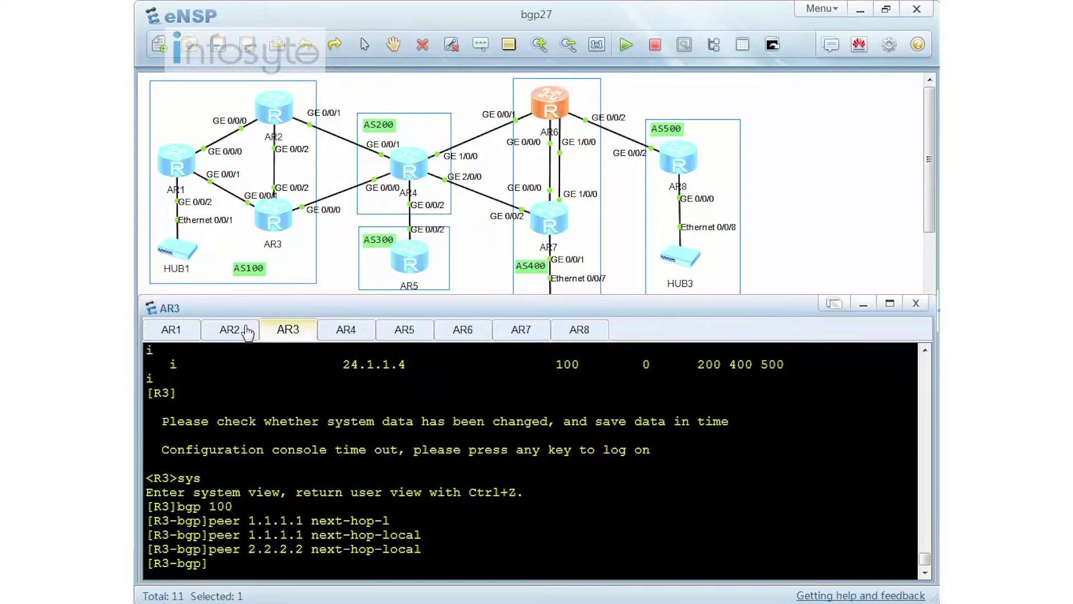
Step: Display AR1's BGP routing table again and check the status codes against the routes learned from both peers
click(177, 331)
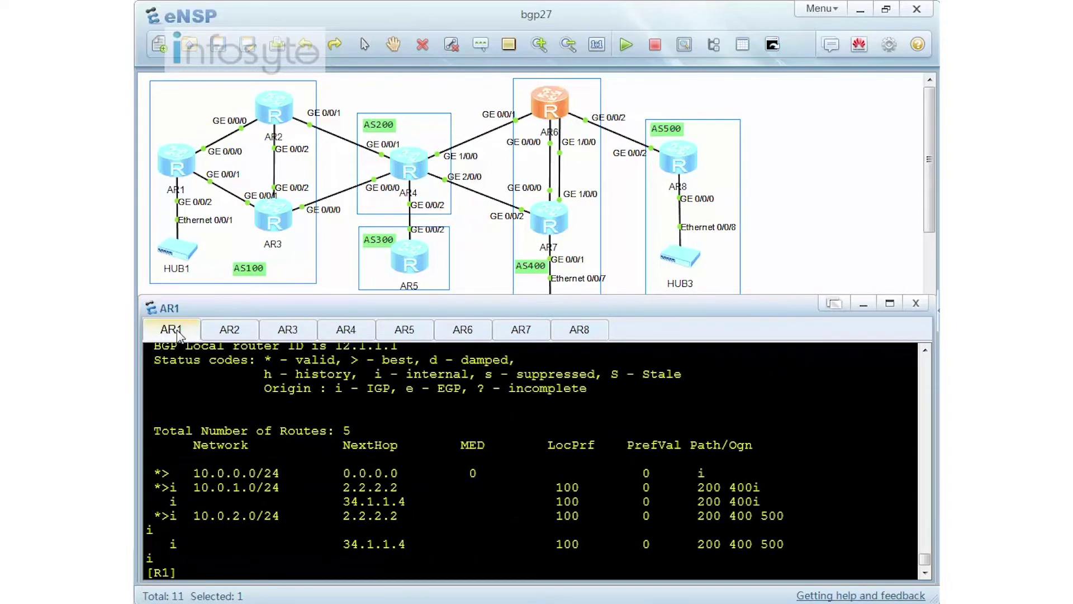
text(dis bgp ro)
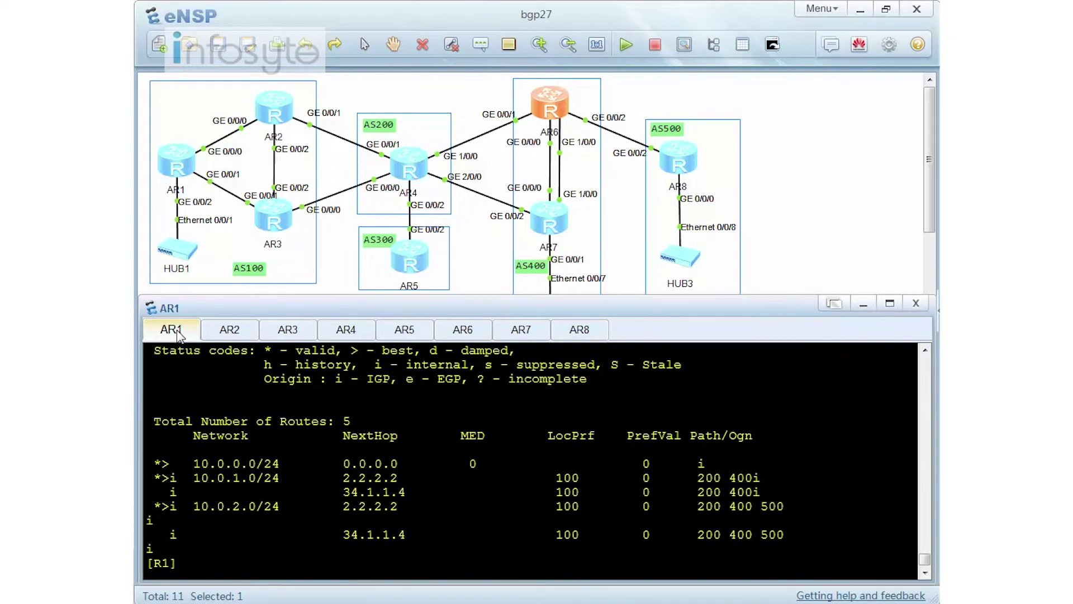
key(Up)
key(Down)
key(Return)
key(Return)
text(dis bgp ro)
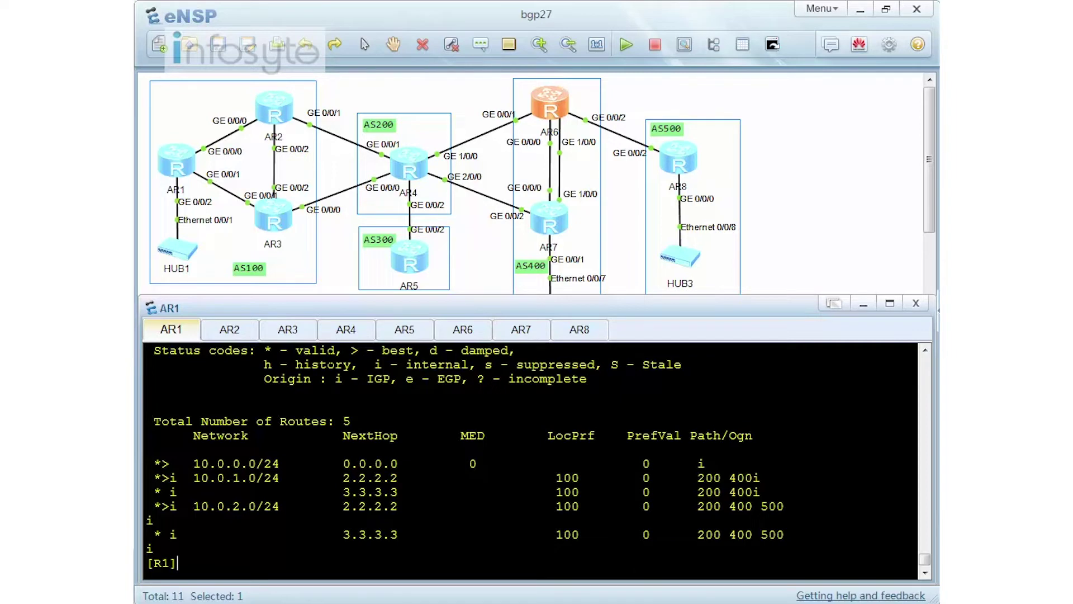
drag(353, 351, 294, 350)
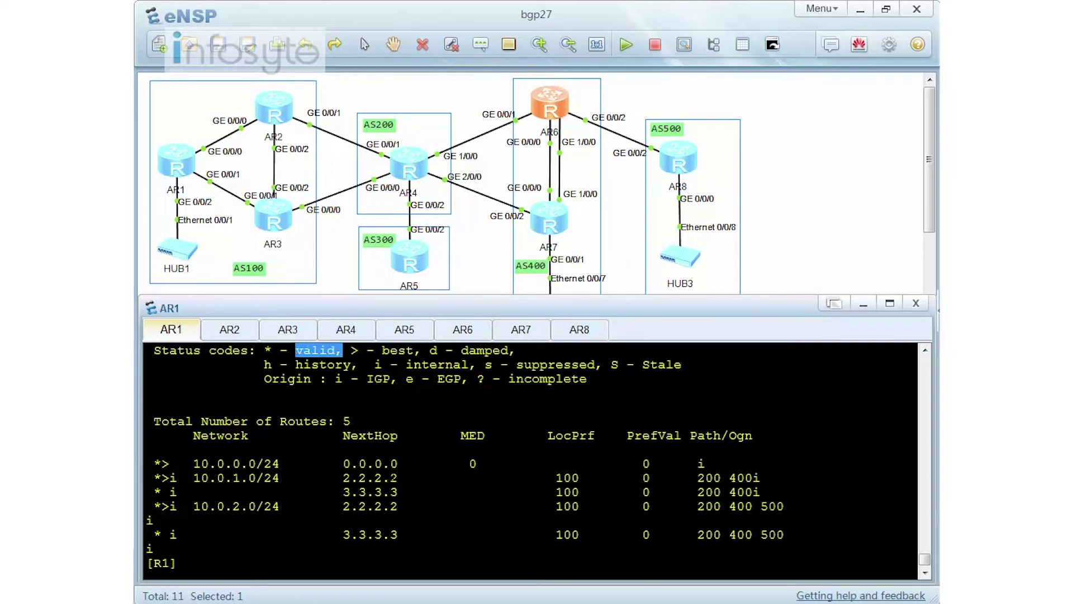
click(454, 492)
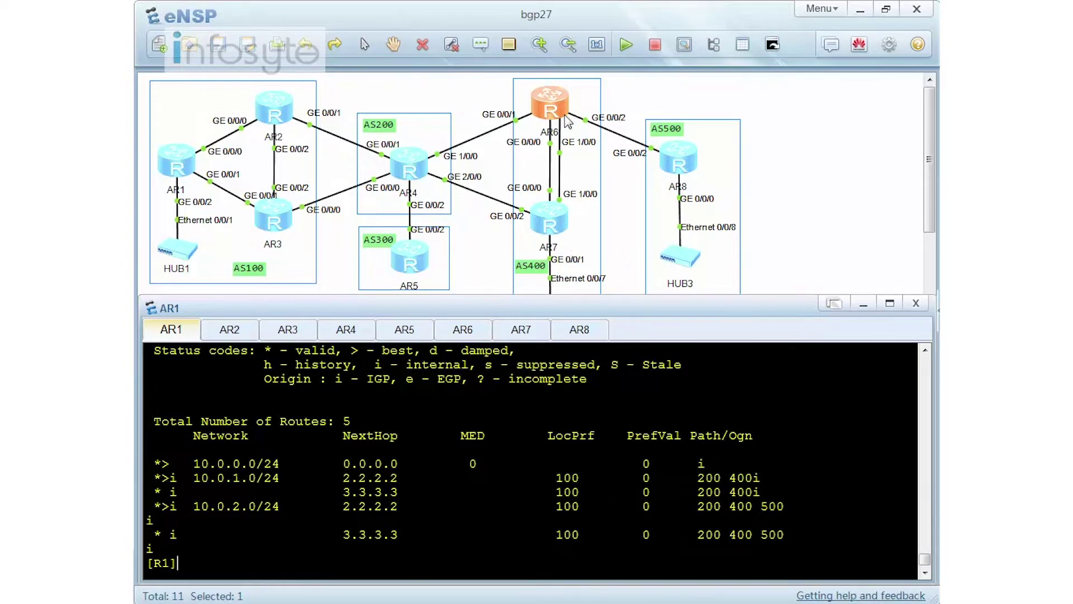
Step: Resume the AR7 console session, display its BGP routing table and examine the next hops of the 10.0.0.0/24 and 10.0.2.0/24 routes
click(467, 334)
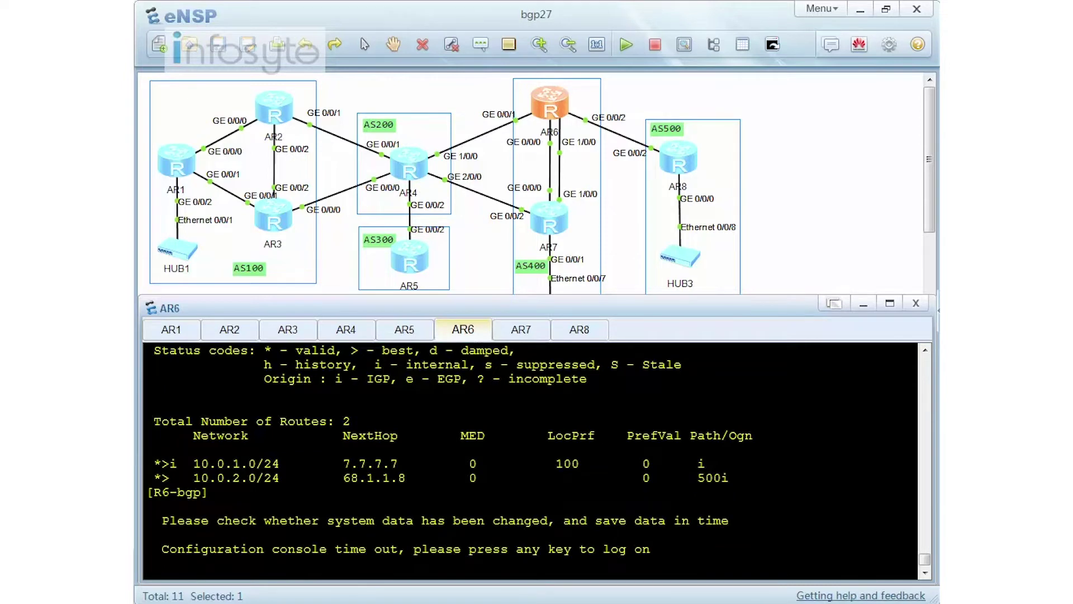
click(532, 333)
key(Return)
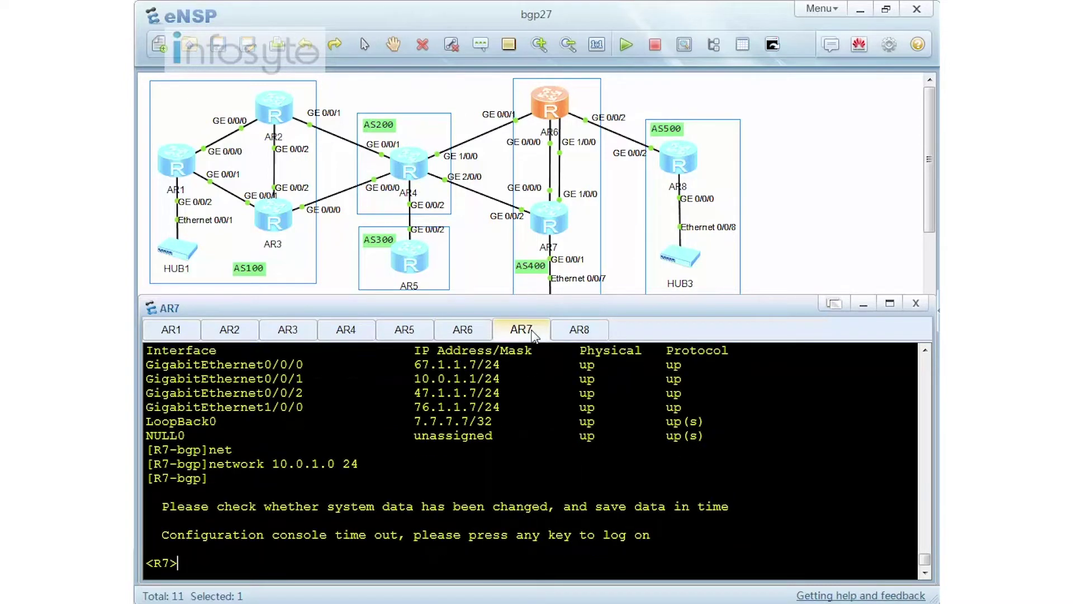
text(dis bgp ro)
key(Return)
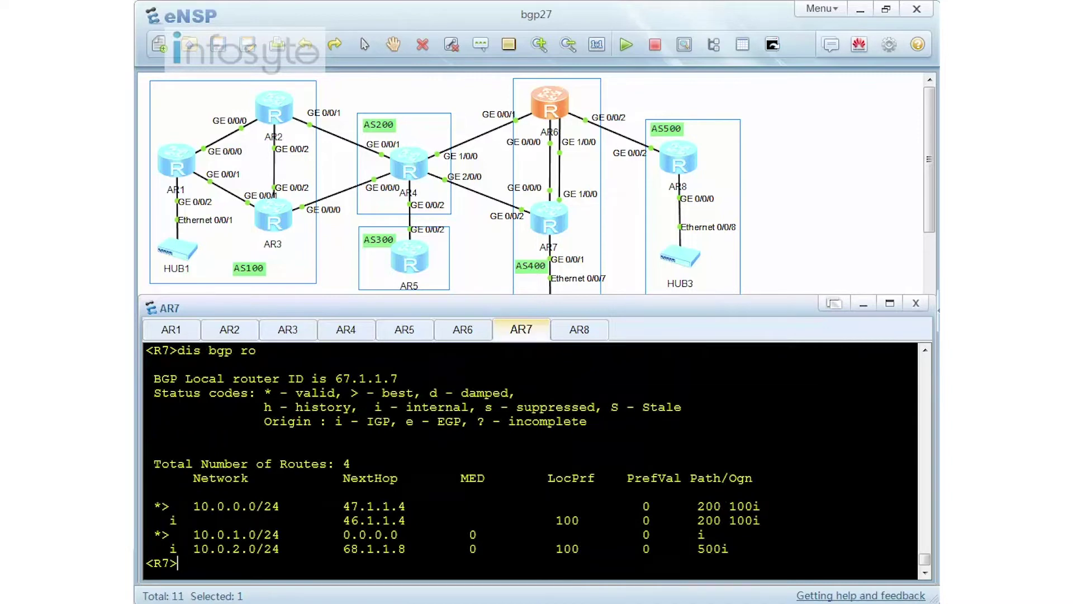
drag(334, 520, 421, 520)
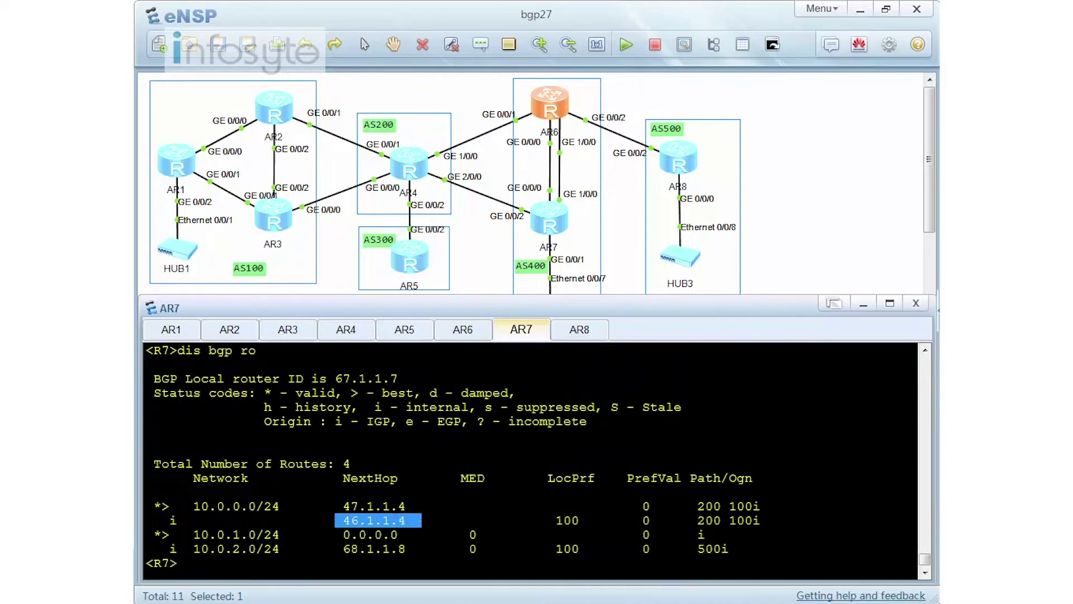
drag(335, 549, 414, 549)
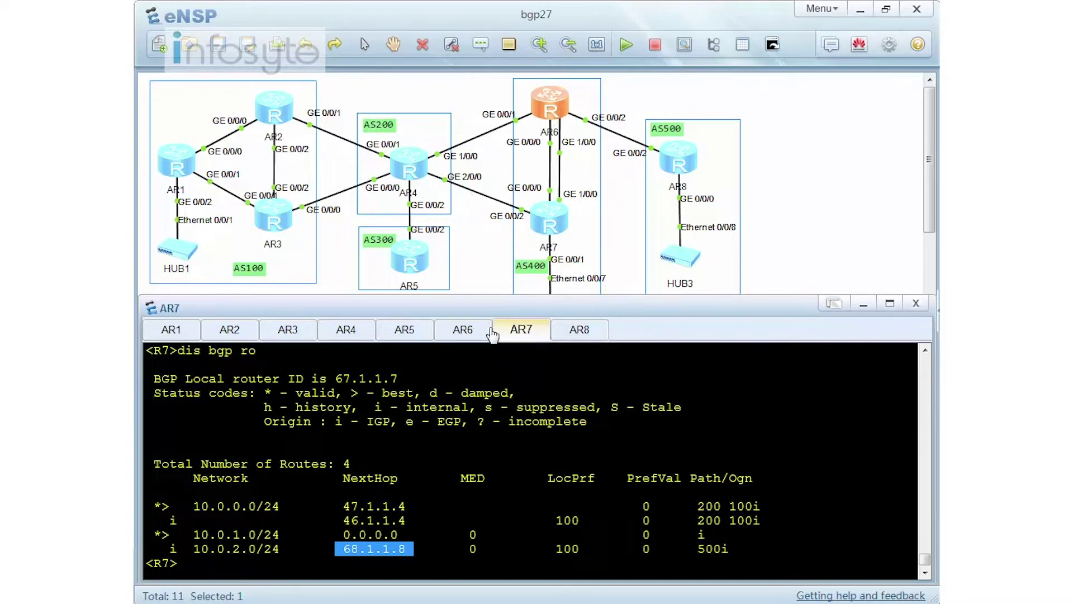
Step: Resume the AR6 console session and display its BGP routing table
click(462, 330)
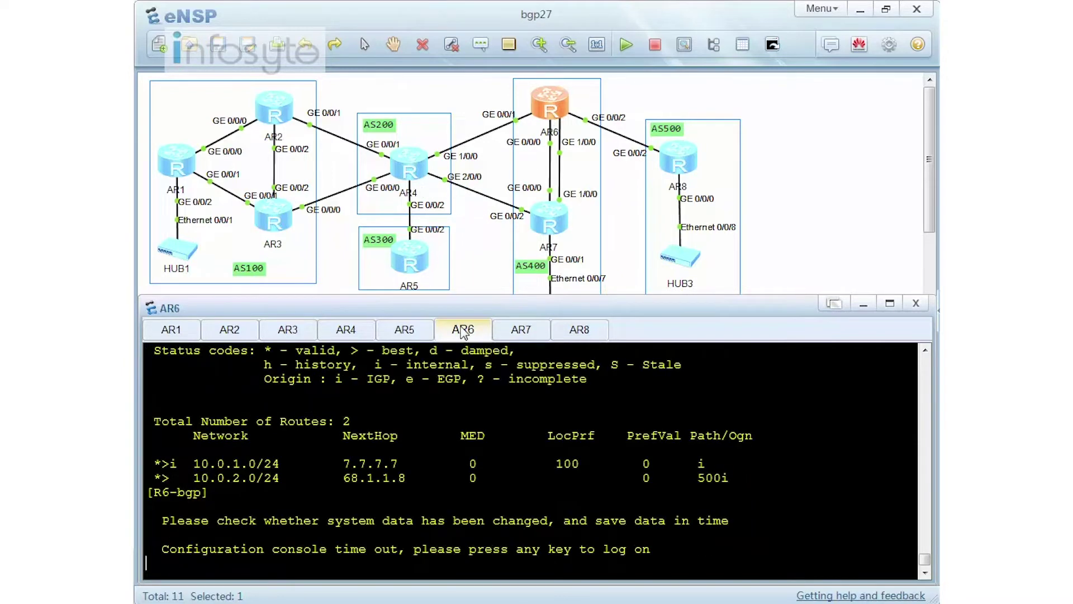
key(Return)
text(dis bgp ro)
key(Return)
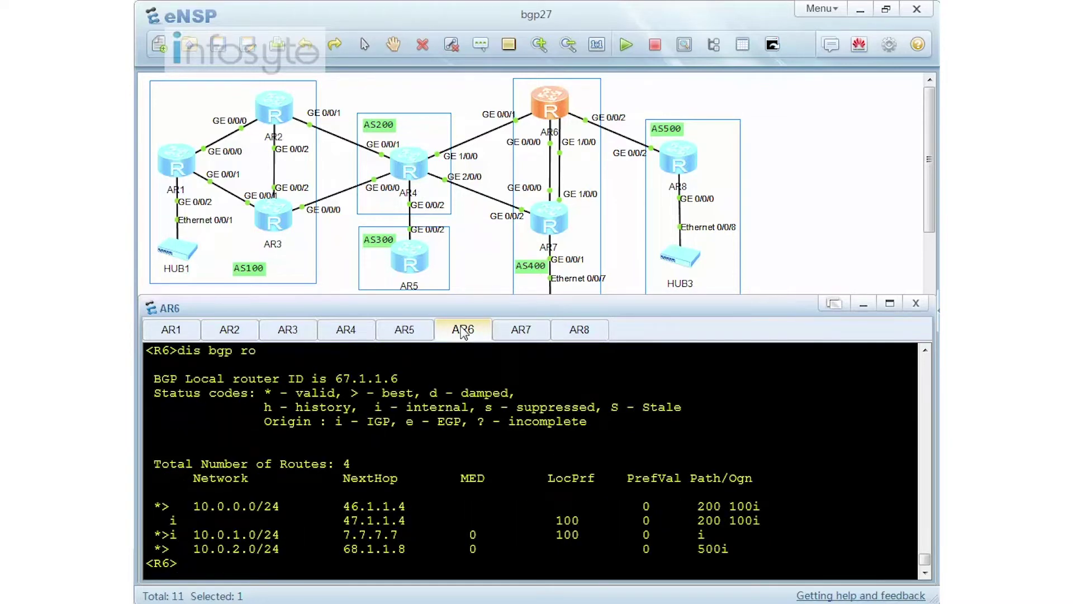
Step: On AR6, enter BGP 400 from system view and configure peer 7.7.7.7 with next-hop-local
text(sys)
key(Return)
text(bgp 400)
key(Return)
text(pee)
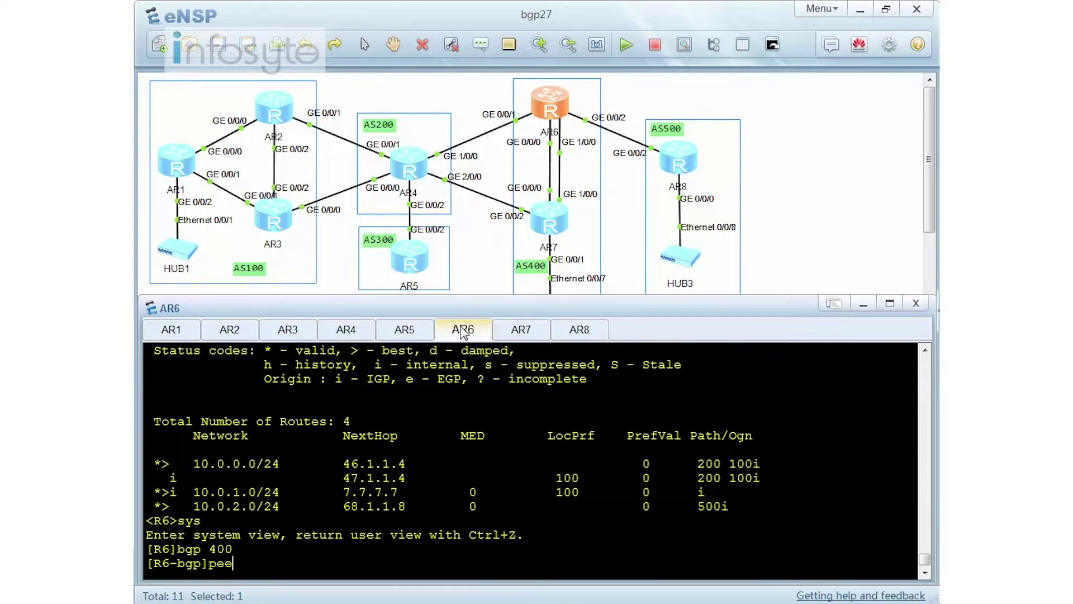
text(r 7.7.7.7 ne)
key(Tab)
key(Tab)
key(Return)
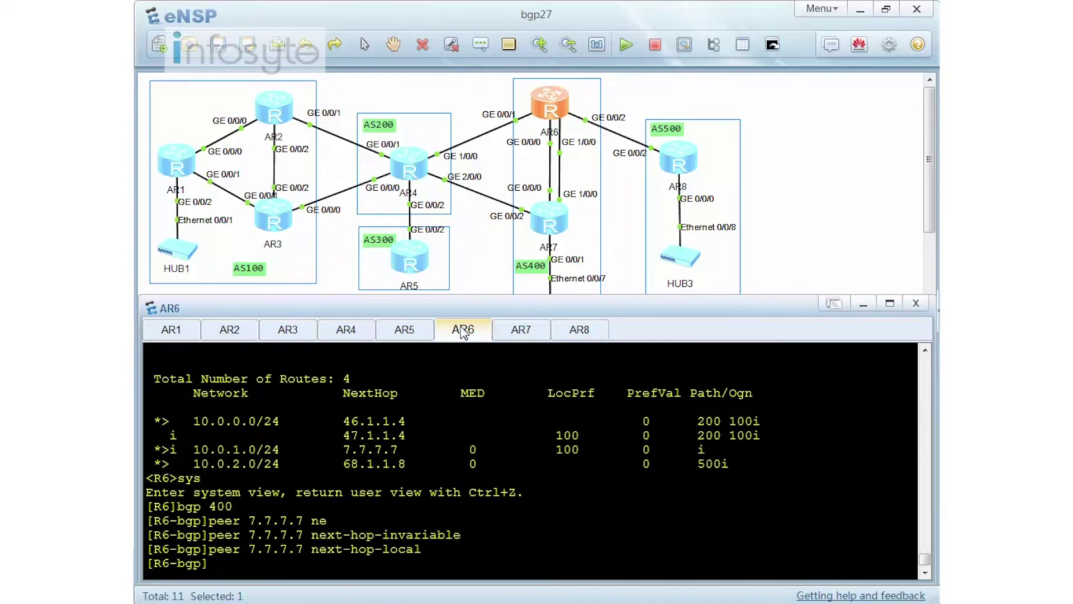
Step: On AR7, enter BGP 400 from system view and configure peer 6.6.6.6 with next-hop-local
click(515, 331)
text(sys)
key(Return)
text(bgp 400)
key(Return)
text(oee)
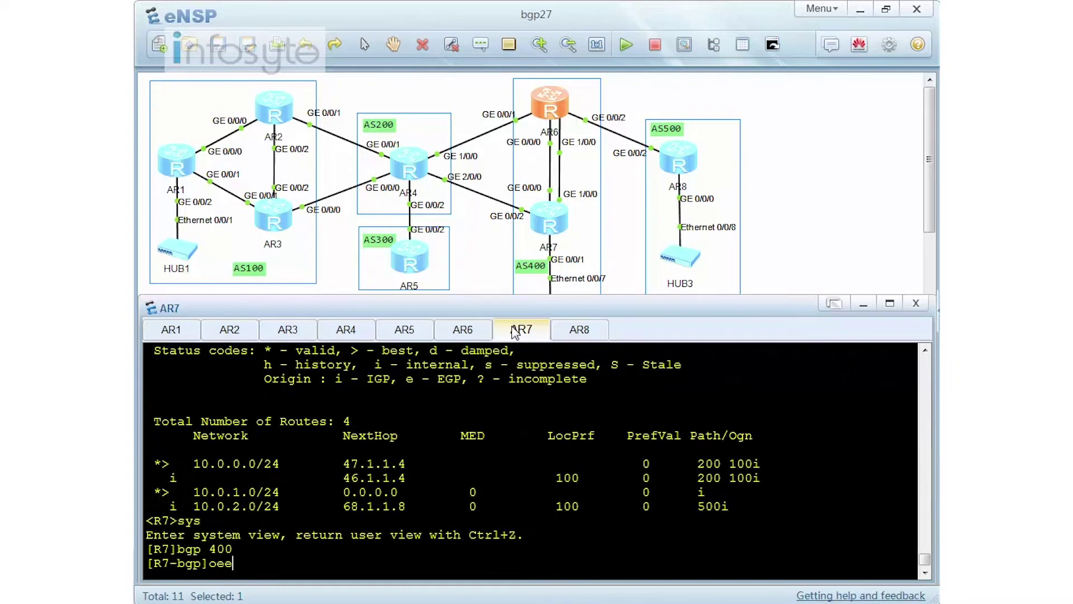
key(BackSpace)
key(BackSpace)
text(peer 6.6.6.6 next-hop-invariabl)
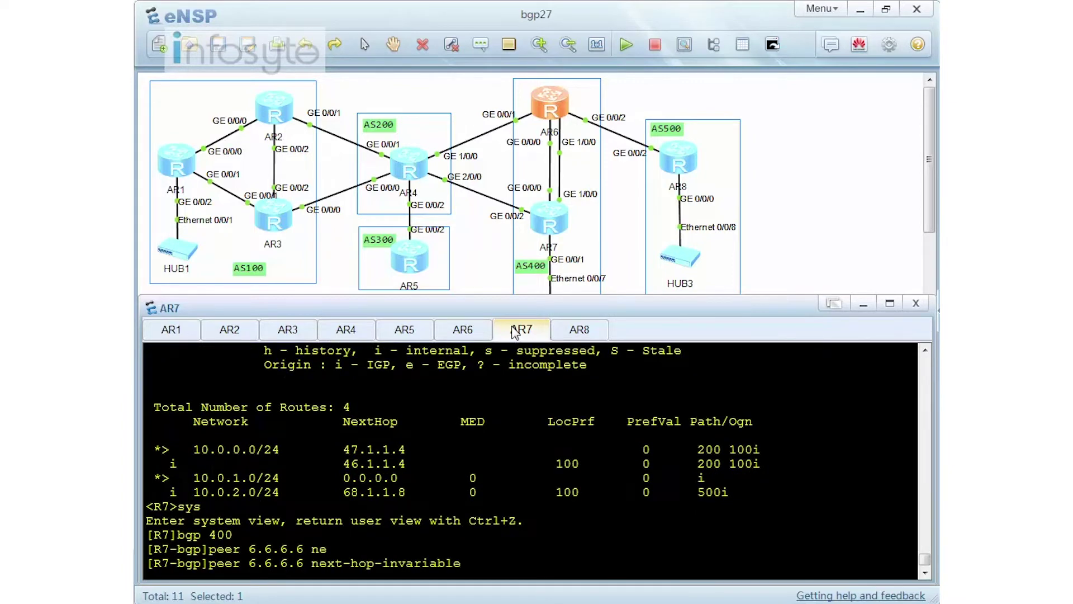
key(Return)
text(peer 6.6.6.6 next-hop-local)
key(Return)
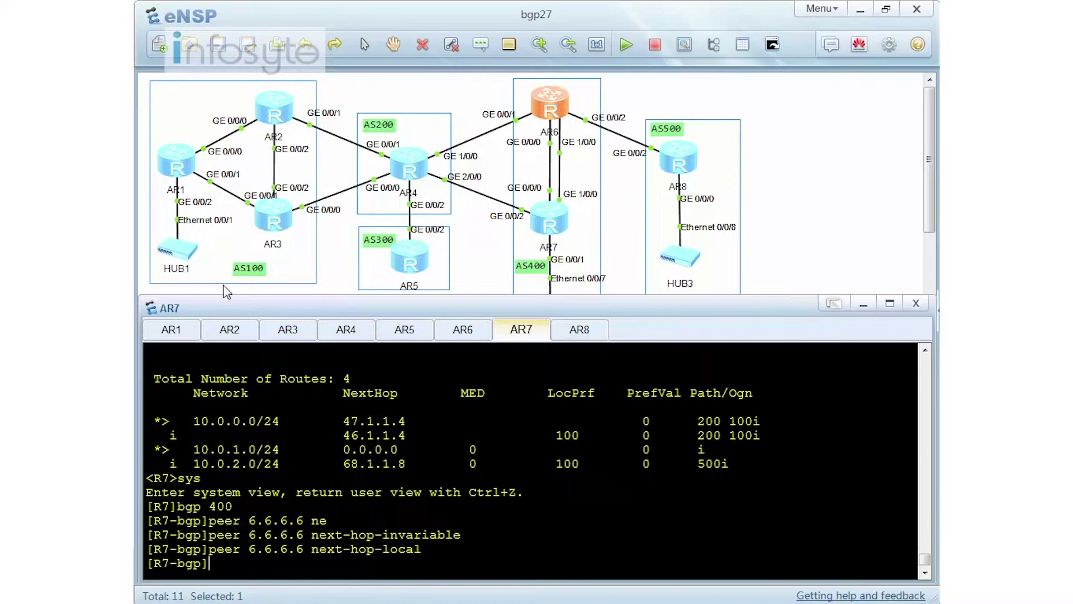
Step: Leave the BGP view on AR2 and try to add a static default route 0.0.0.0 0 via 24.1.1.4
click(231, 329)
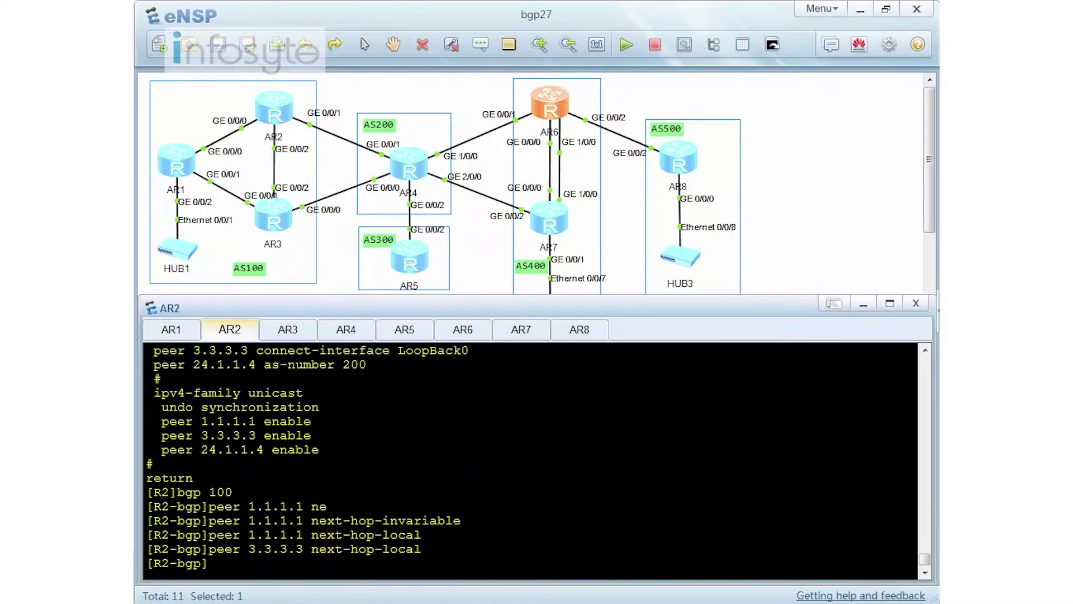
text(q)
key(Return)
key(Return)
key(Return)
key(Return)
text(ip ro)
key(Tab)
text(-s)
key(Tab)
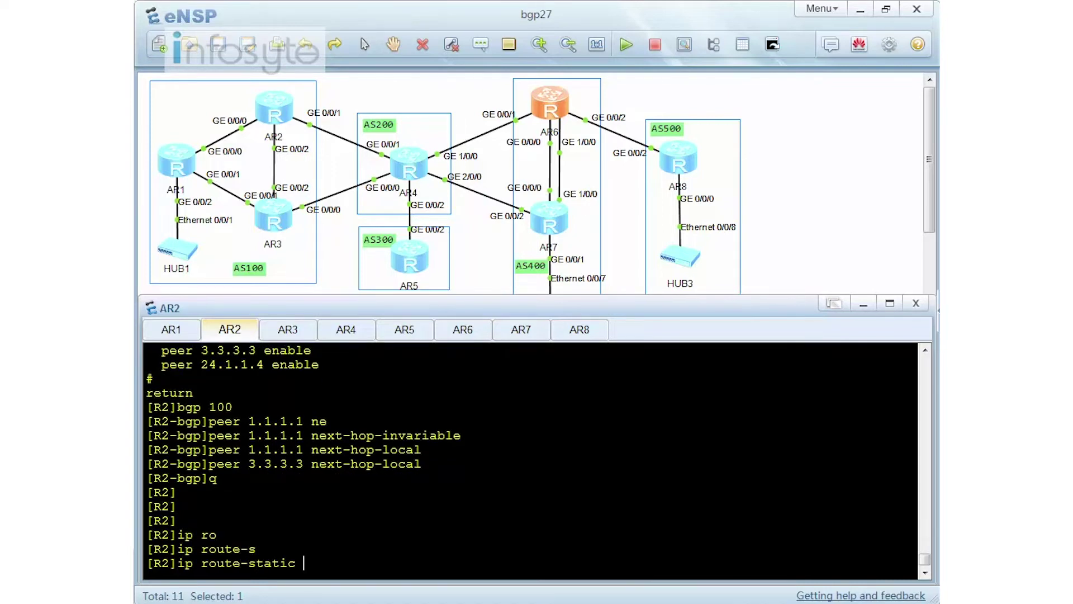
text(0.0.0.0 0 24.1.1.4)
key(Return)
Step: Display the static routes in AR2's IP routing table
text(dis this)
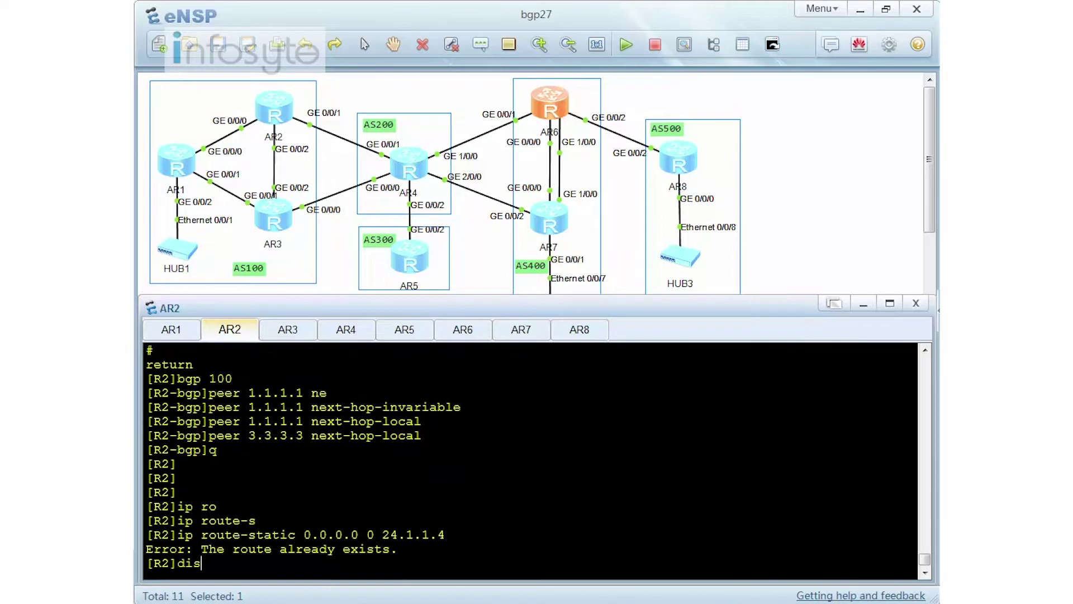
key(BackSpace)
key(BackSpace)
key(BackSpace)
key(BackSpace)
key(BackSpace)
text(ip ro)
key(Tab)
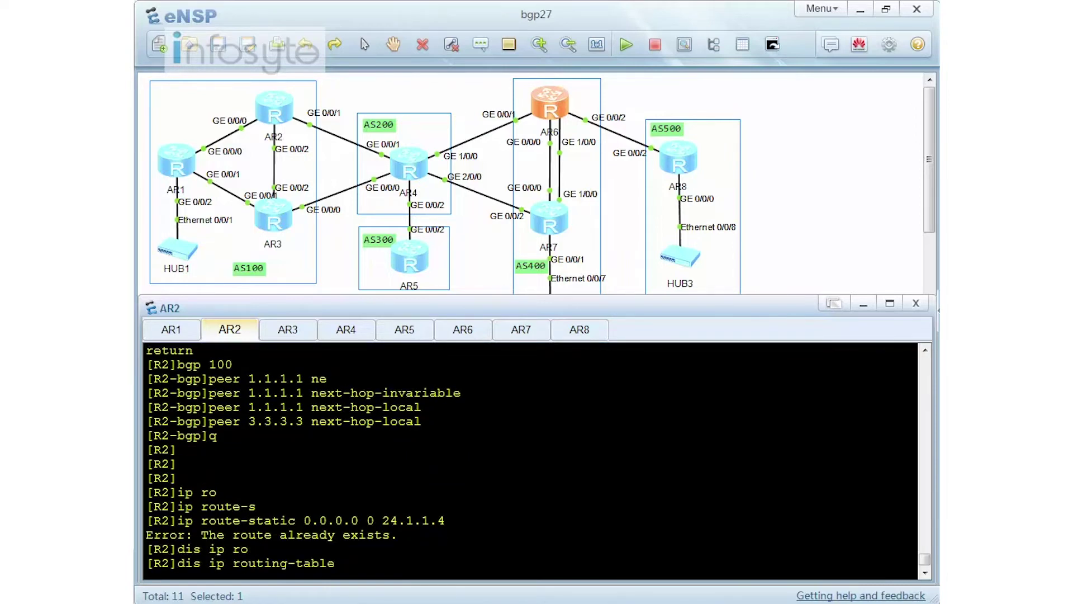
text(pro s)
key(Return)
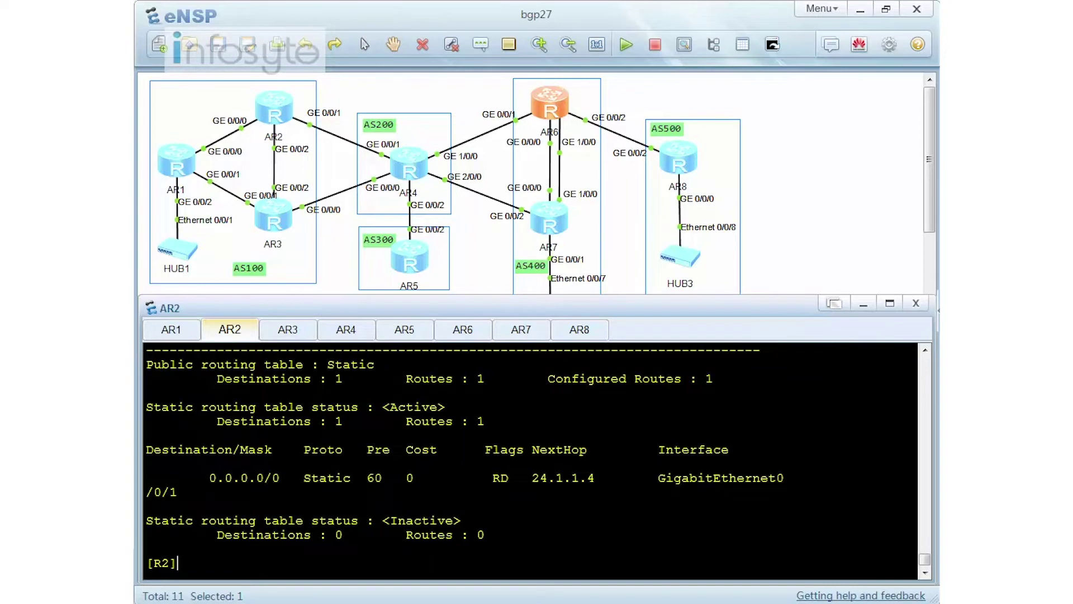
Step: On AR3, leave the BGP view and add a static default route 0.0.0.0 0 via 34.1.1.4
click(291, 333)
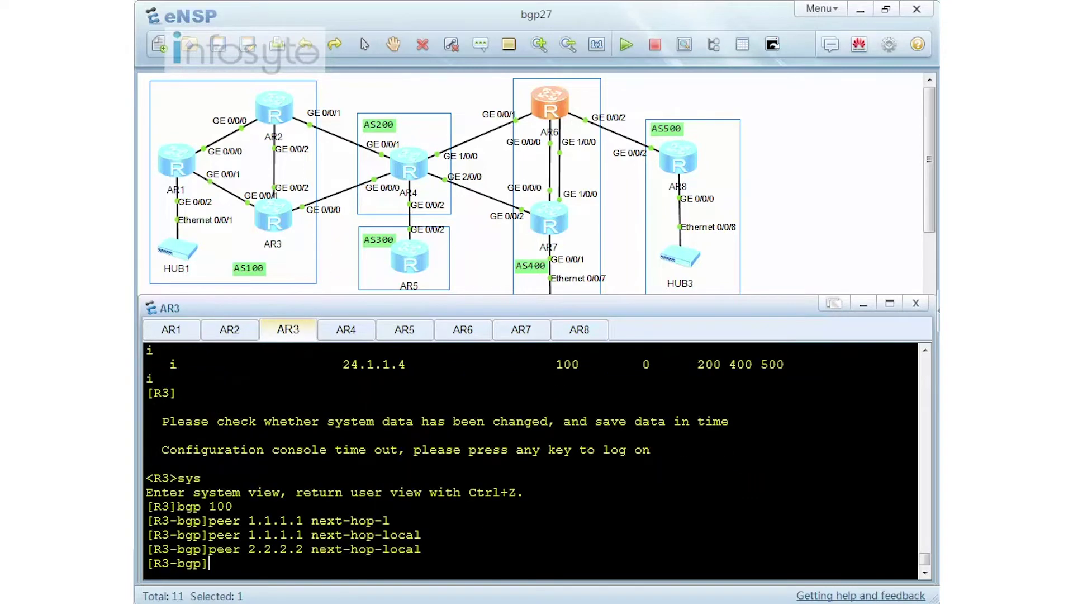
text(q)
key(Return)
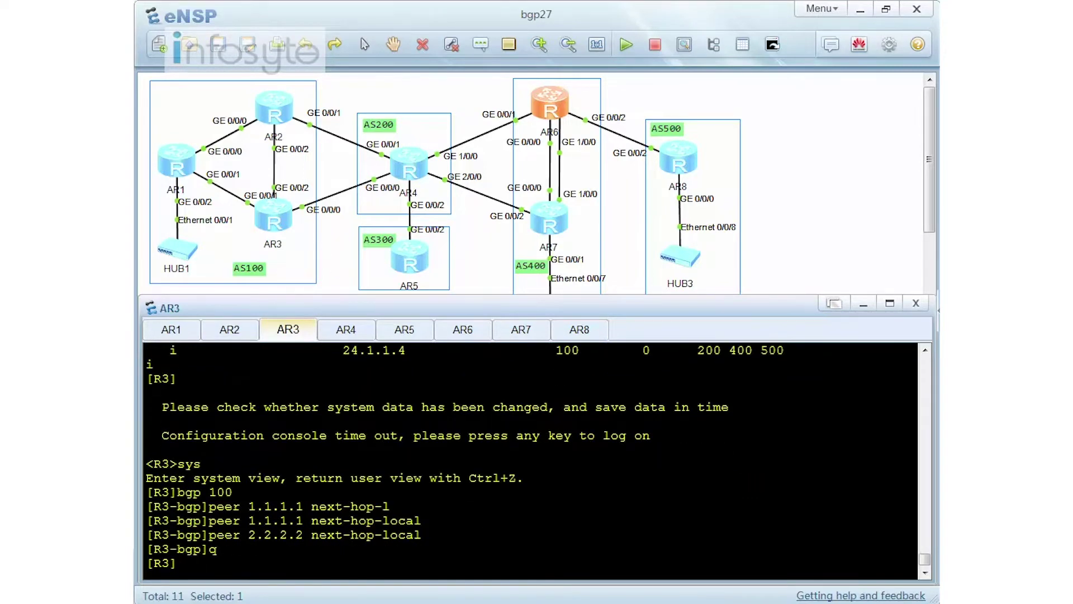
text(ip ro)
key(Tab)
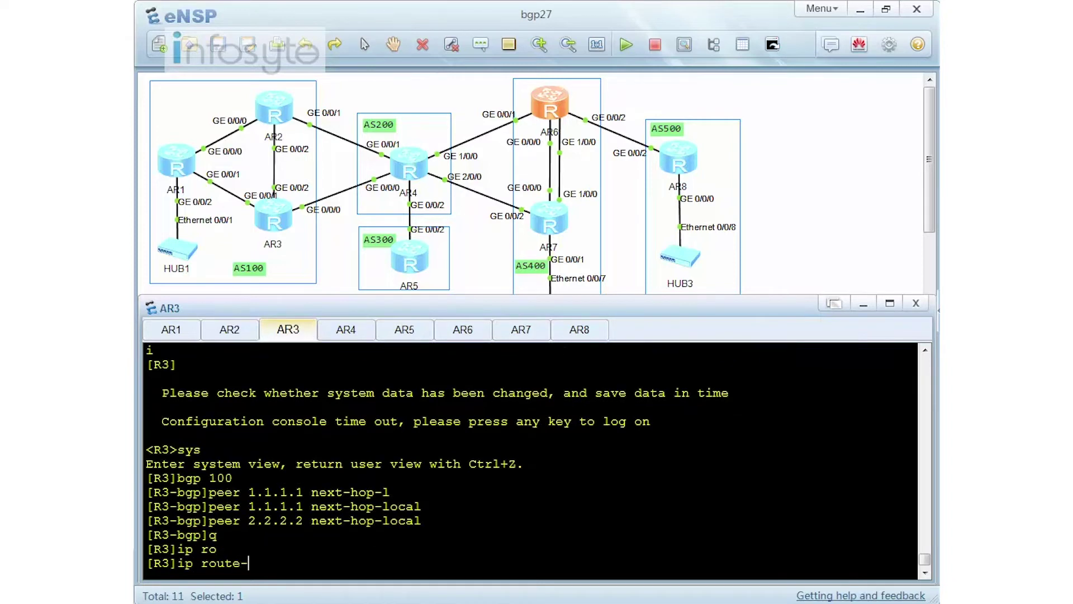
text(s)
key(Tab)
text(0.0)
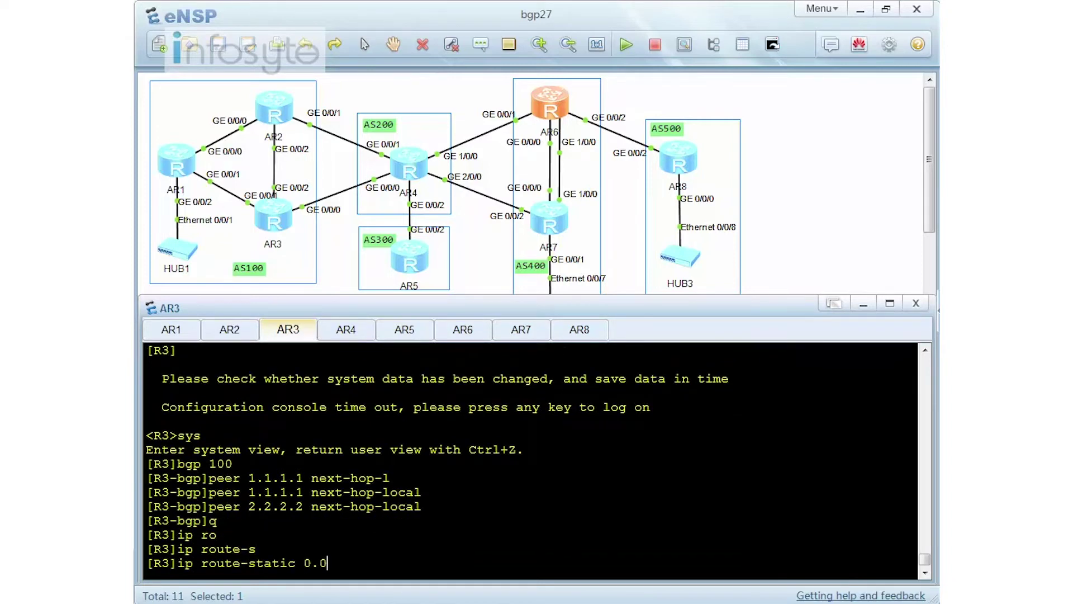
text(.0.0 0 34.1.1.4)
key(Return)
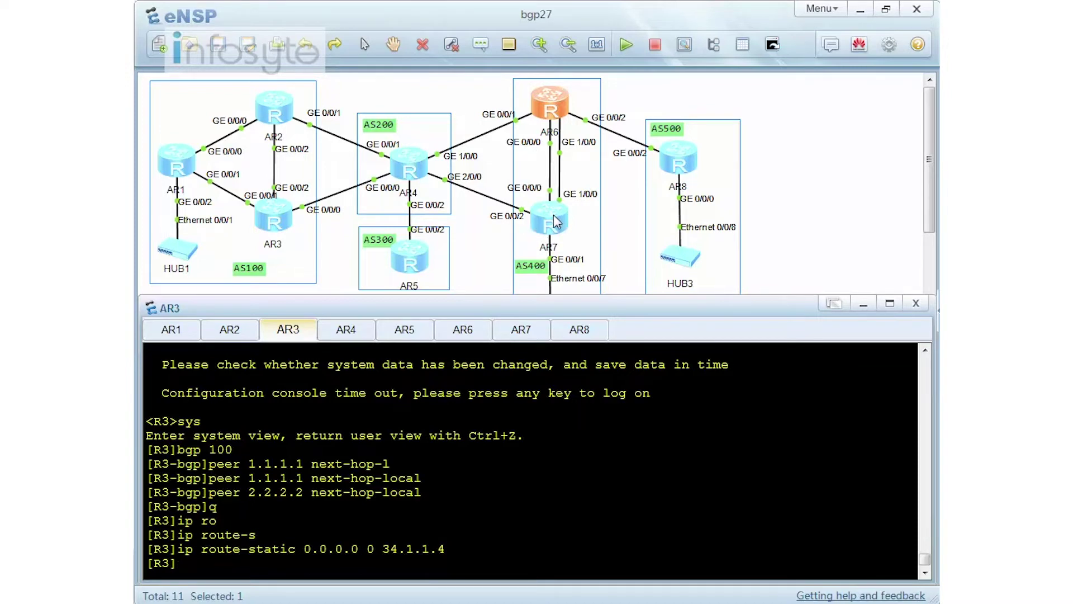
Step: Display AR7's full IP routing table and examine its entries from the beginning
click(521, 329)
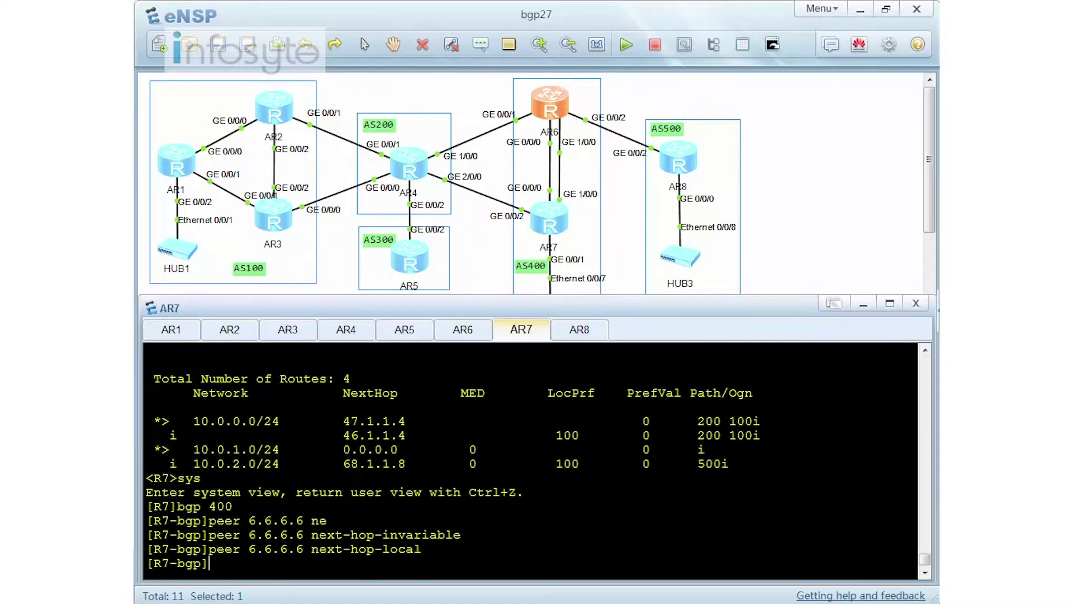
text(dis ip ro)
key(Tab)
key(Return)
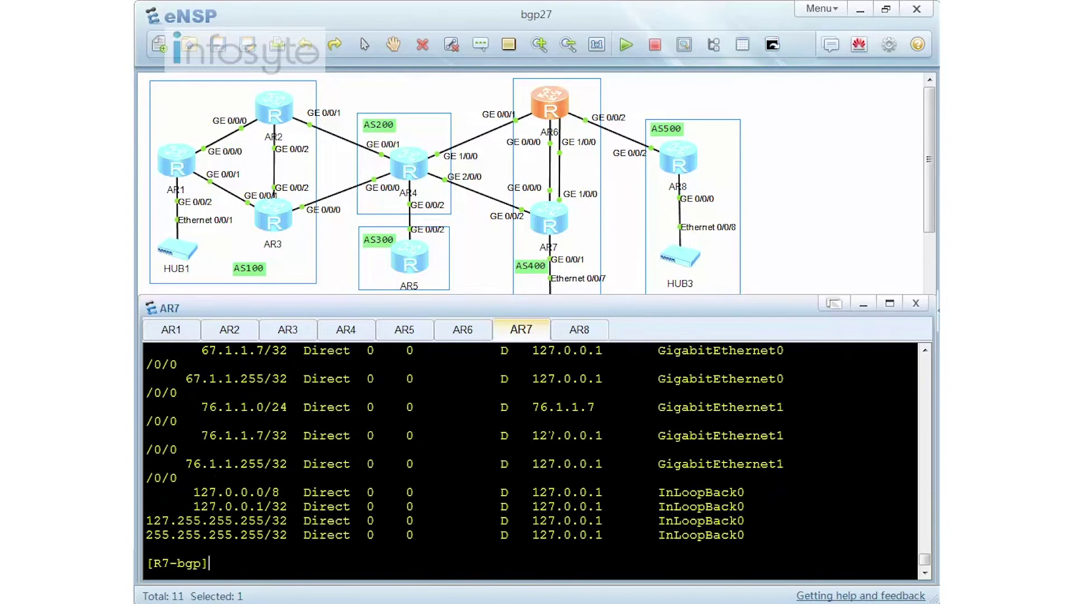
scroll(531, 459, up, 6)
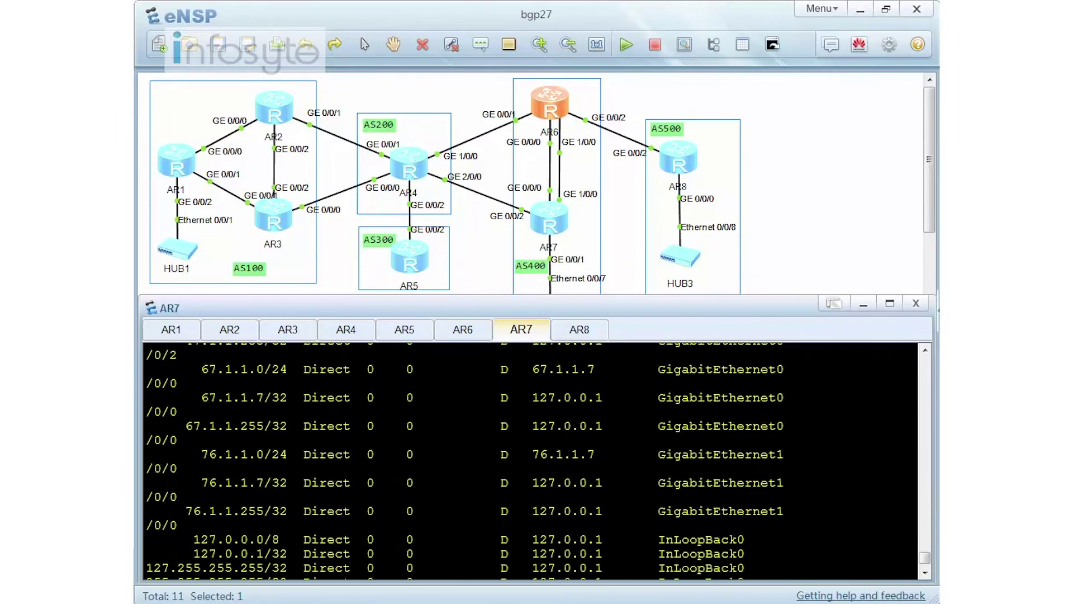
scroll(531, 458, up, 3)
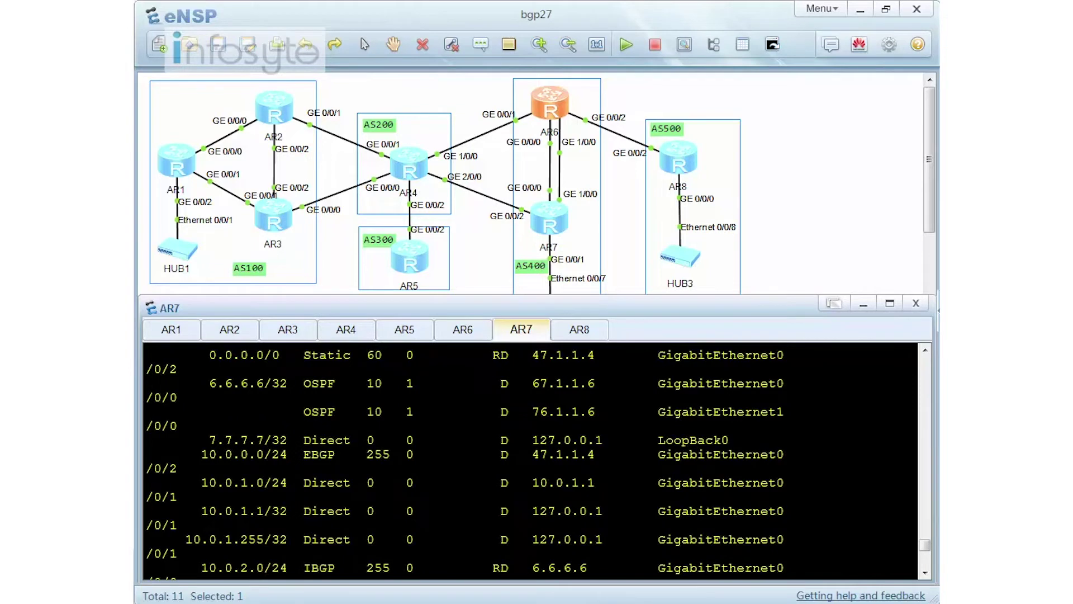
scroll(531, 458, up, 1)
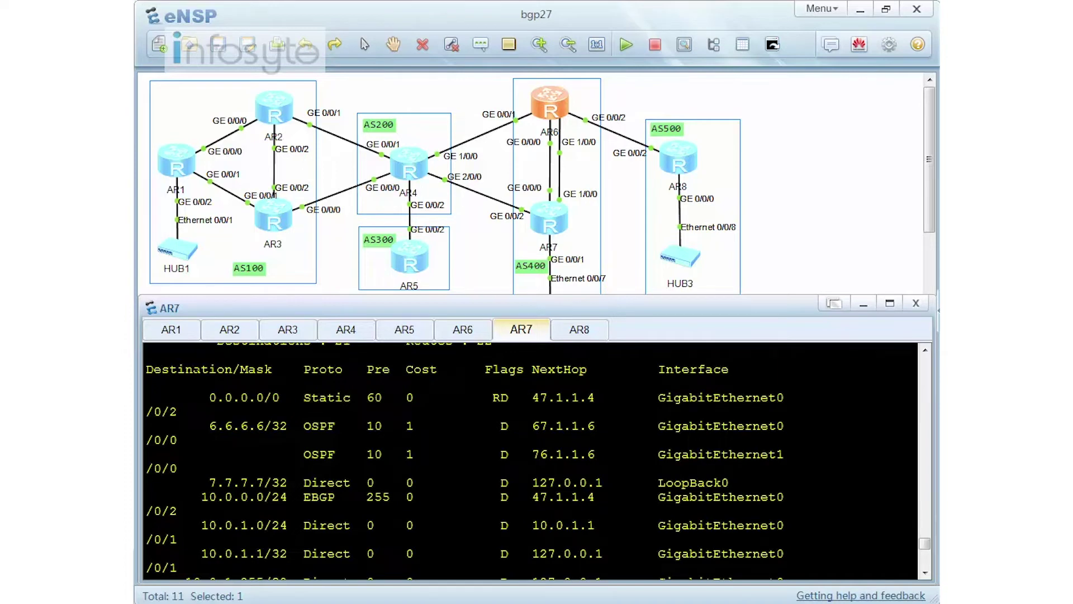
Step: On AR1, display only the BGP routes in the IP routing table
click(171, 329)
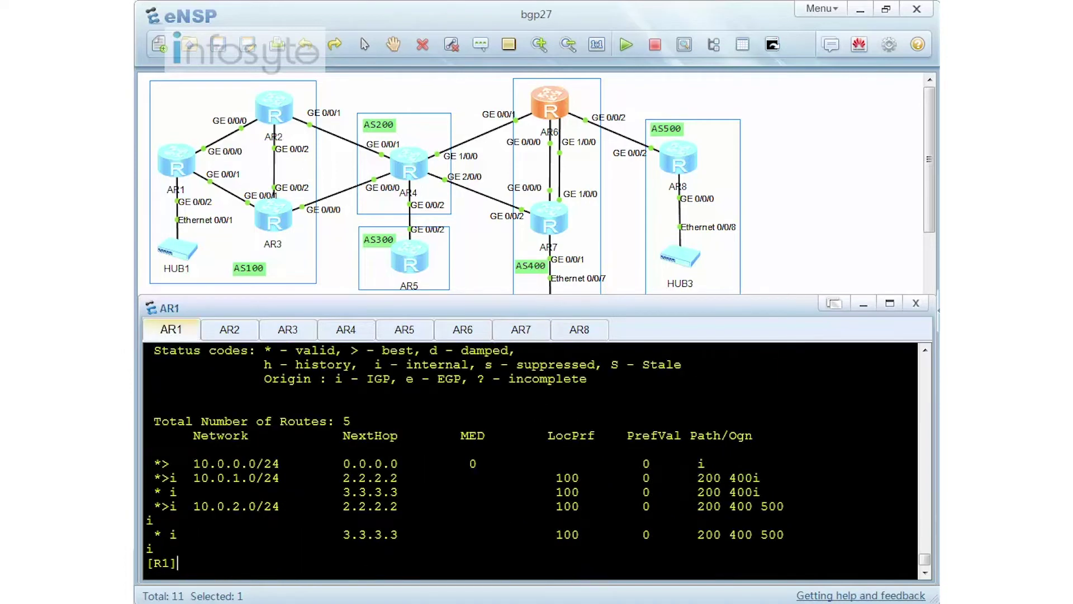
text(dis ip ro)
key(Tab)
text(p bgp)
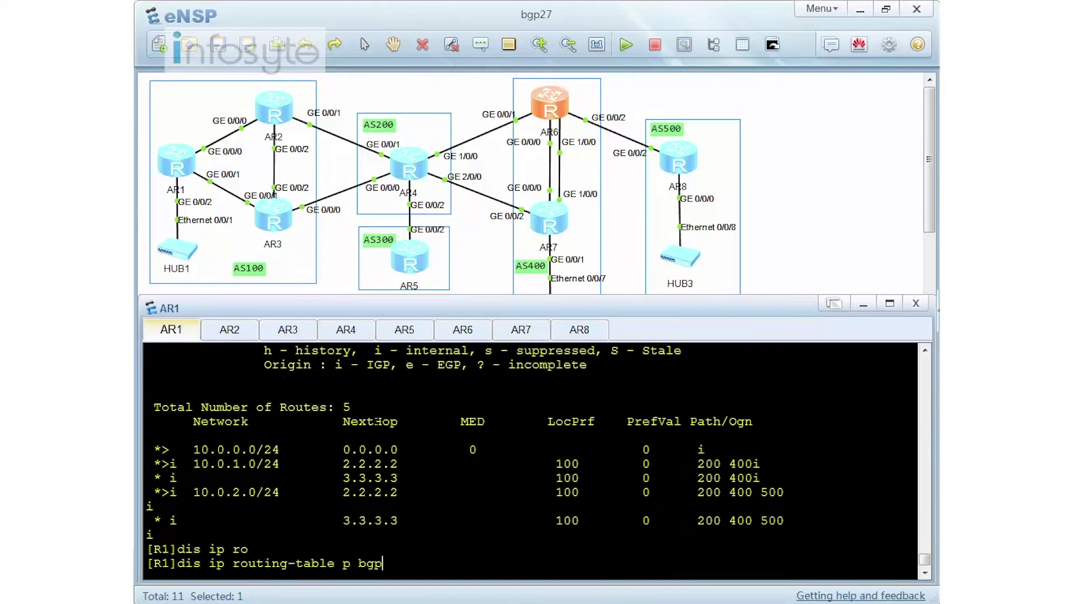
key(Return)
Step: Ping 10.0.1.1 from AR1 to test reachability of the AS400 LAN
text(ping)
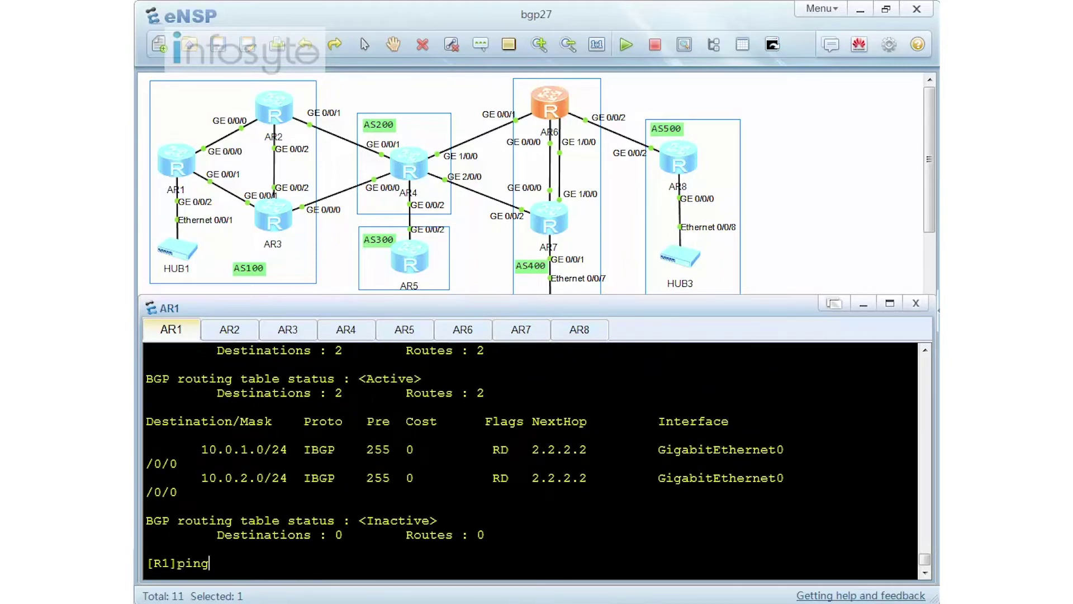
text( 10.0.1.1)
key(Return)
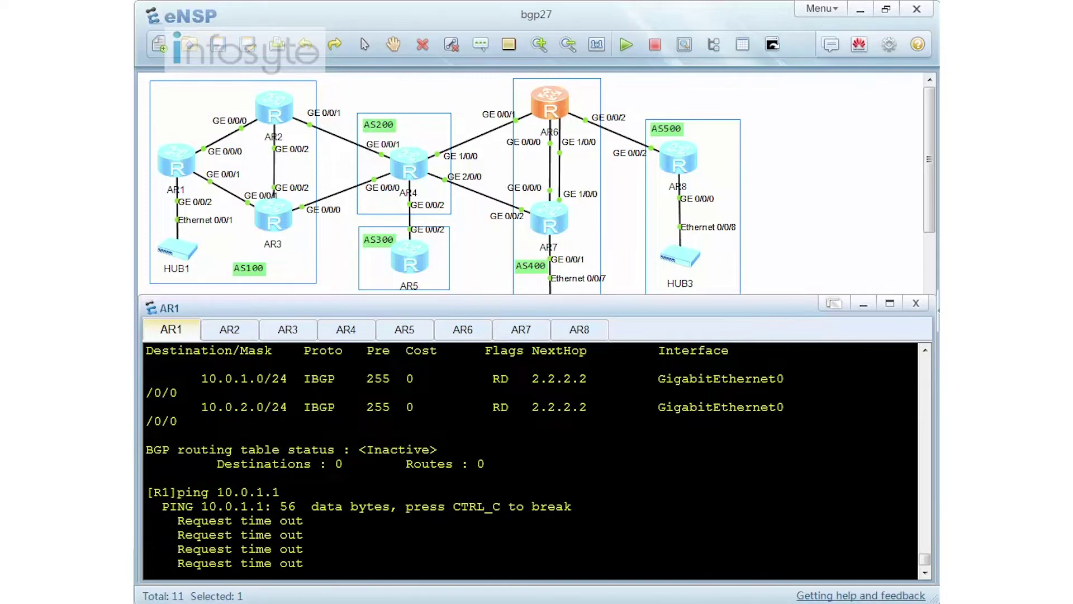
Step: On AR6, display the static routes in the IP routing table
click(463, 330)
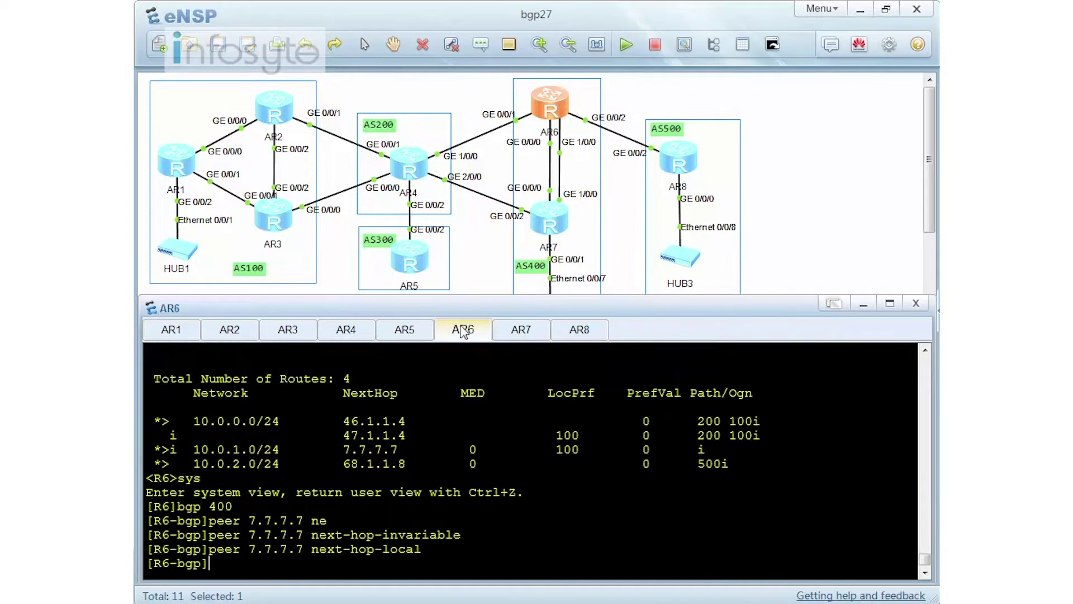
text(dis ip ro)
key(Tab)
text(p sta)
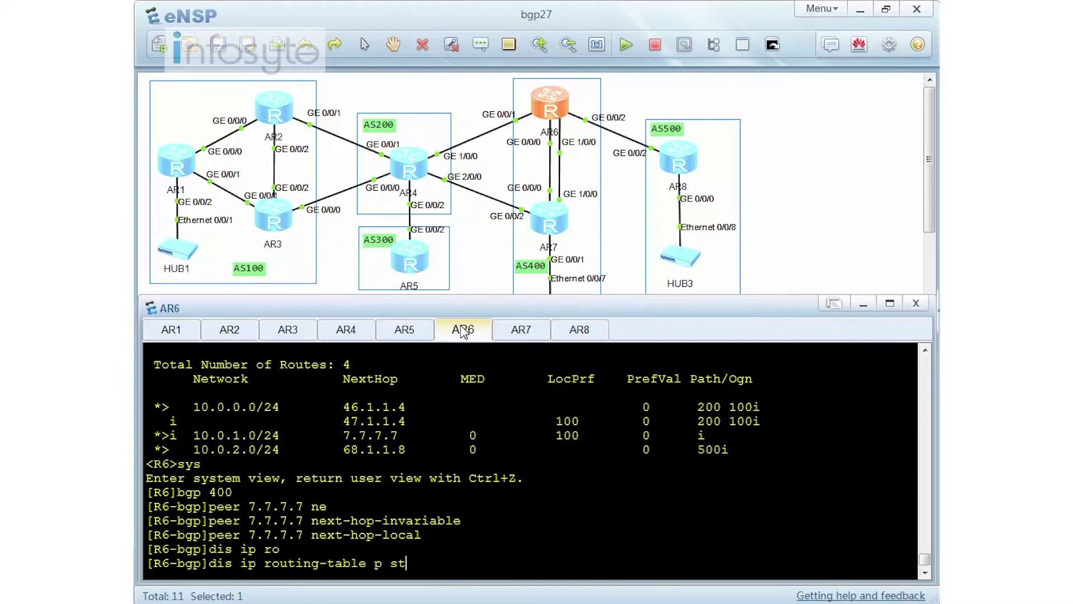
key(Return)
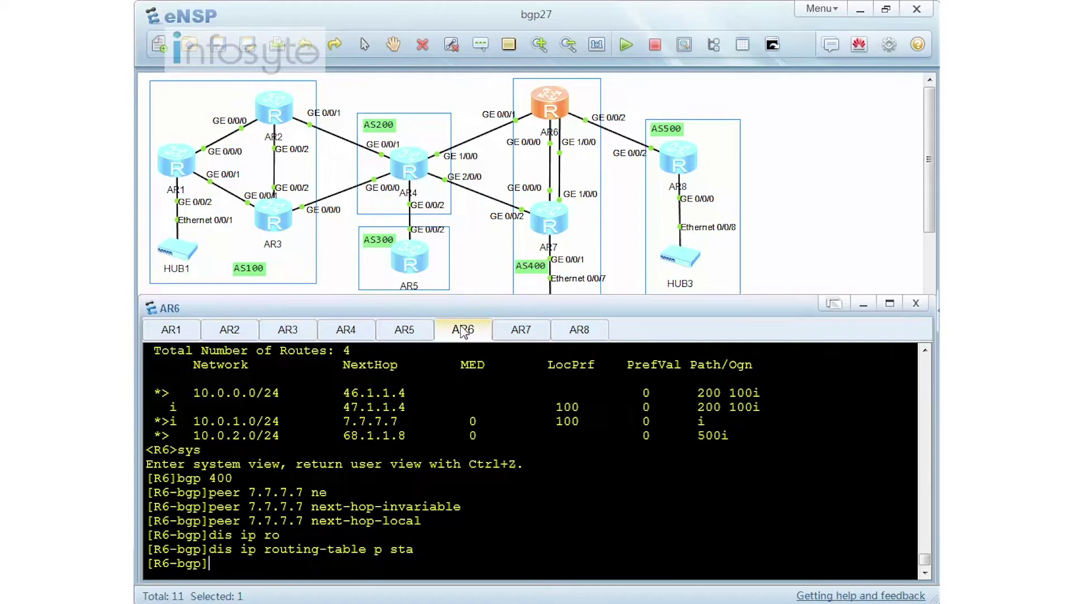
Step: Leave the BGP view on AR6 and add a static default route 0.0.0.0 0 via 46.1.1.4
text(q)
key(Return)
text(ip ro)
key(Tab)
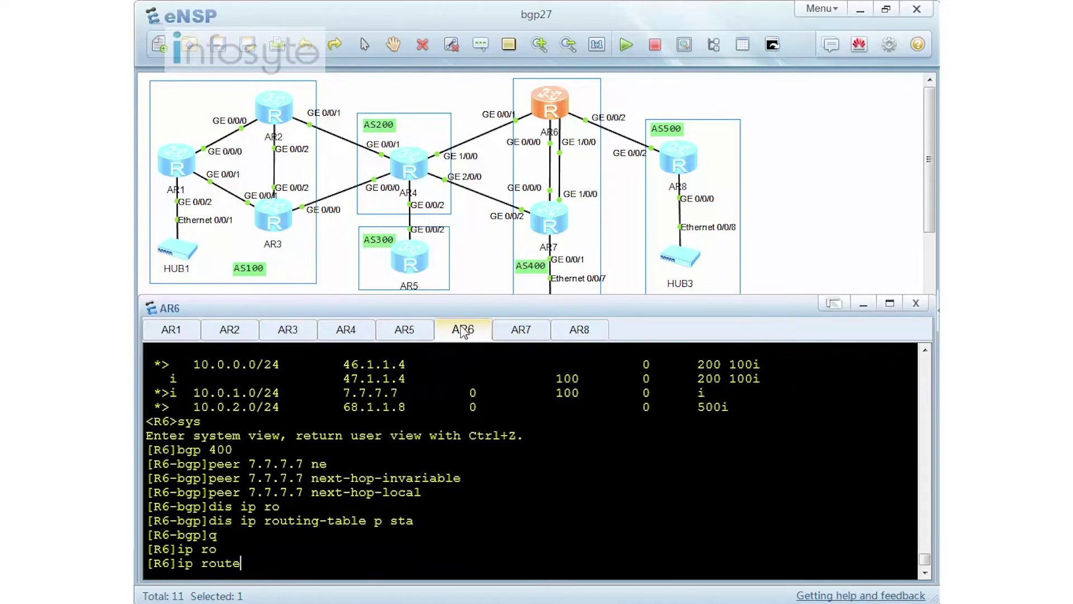
text(-s)
key(Tab)
text(0.0)
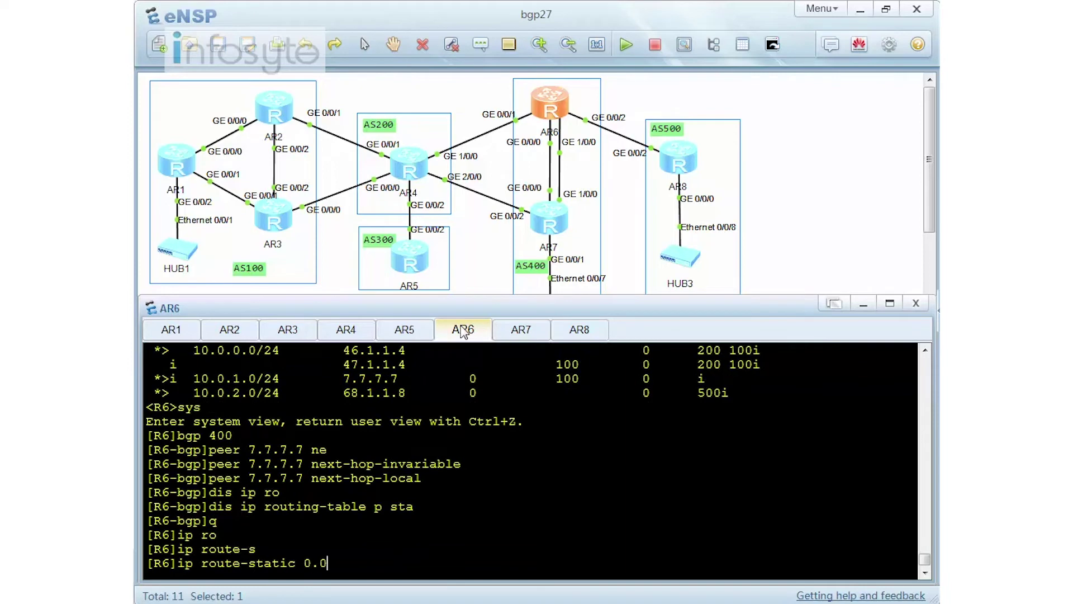
text(.0.0 0 46.1.1.4)
key(Return)
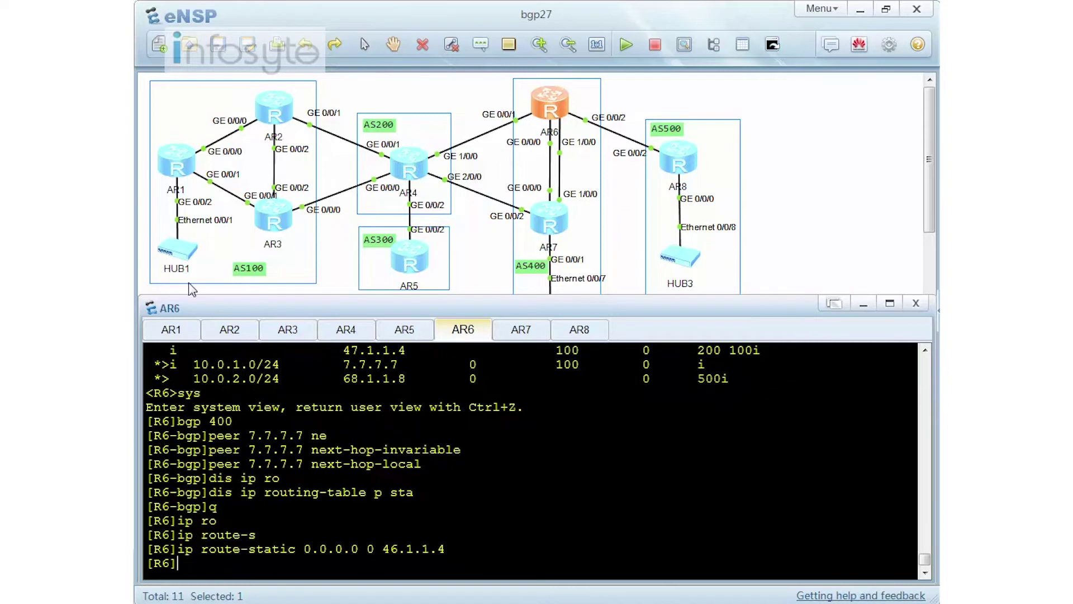
Step: Return to AR1 and repeat the ping to 10.0.1.1
click(168, 336)
key(Up)
key(Return)
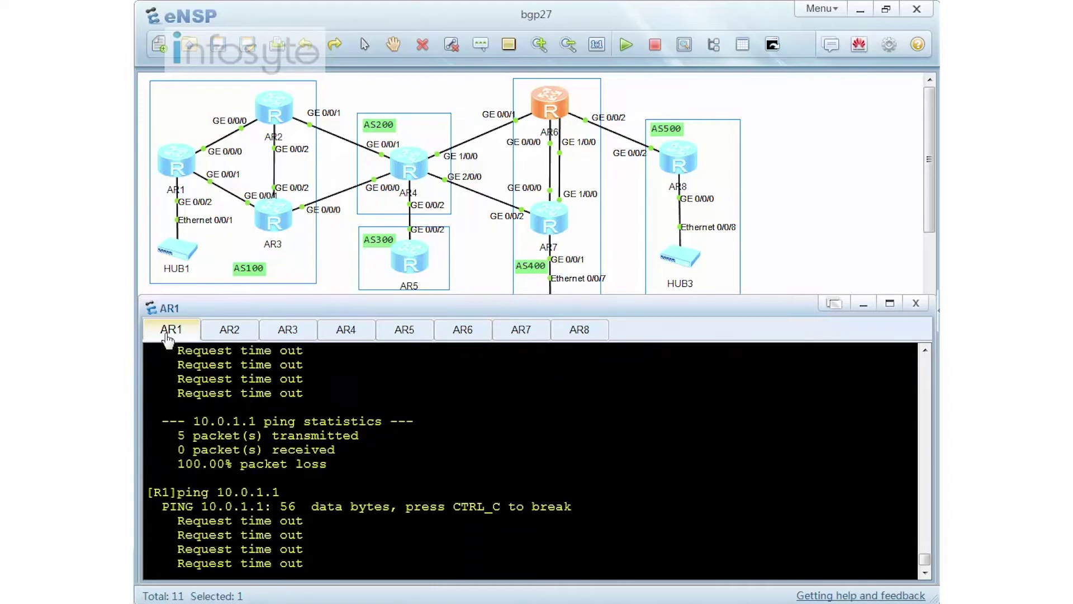
Step: Trace the route from AR1 to 10.0.1.1, stopping the trace after the first few hops
text(tra)
key(Tab)
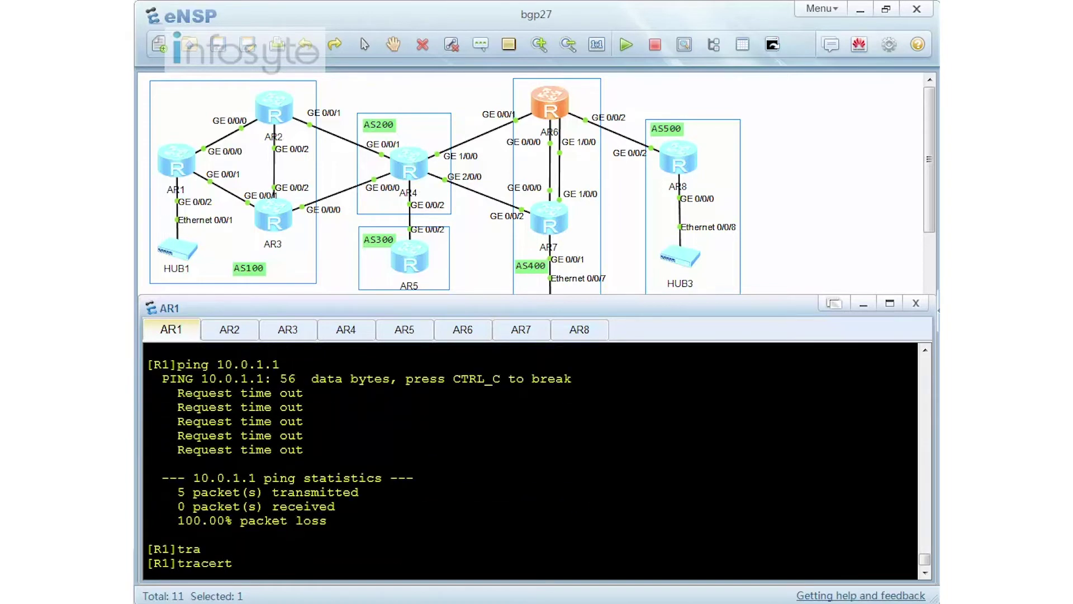
text(10.)
text(0.1.1)
key(Return)
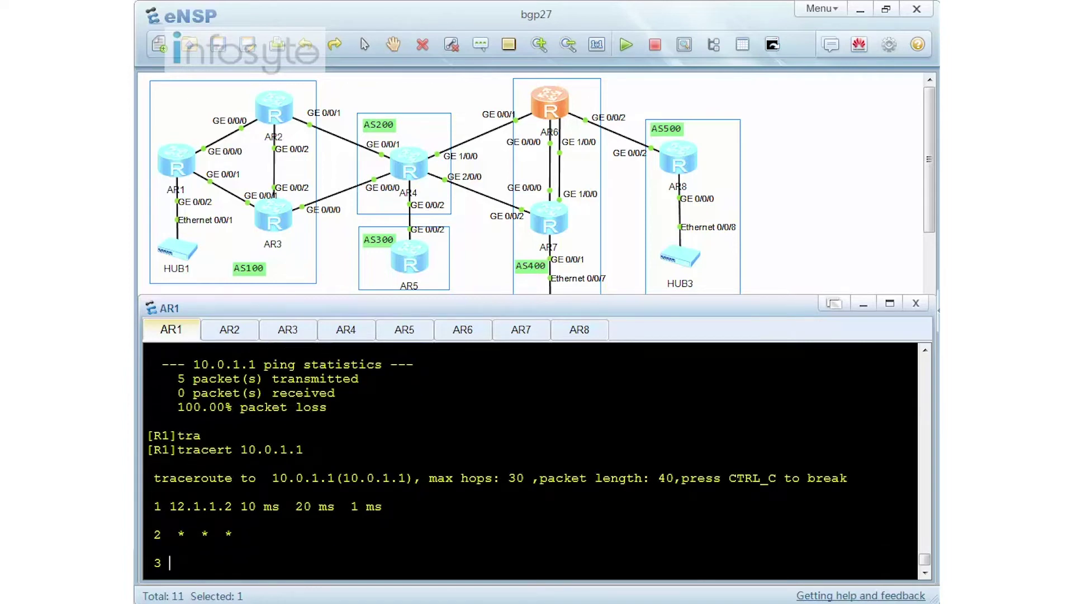
key(ctrl+c)
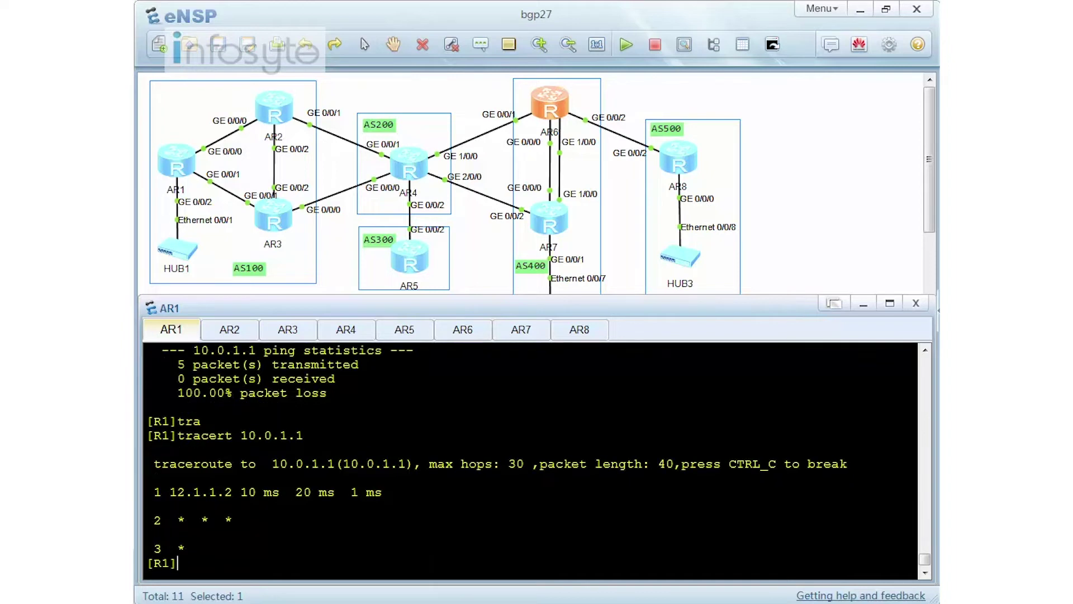
Step: Log back on to AR4, enter system view, and display its full IP routing table from the beginning
click(358, 335)
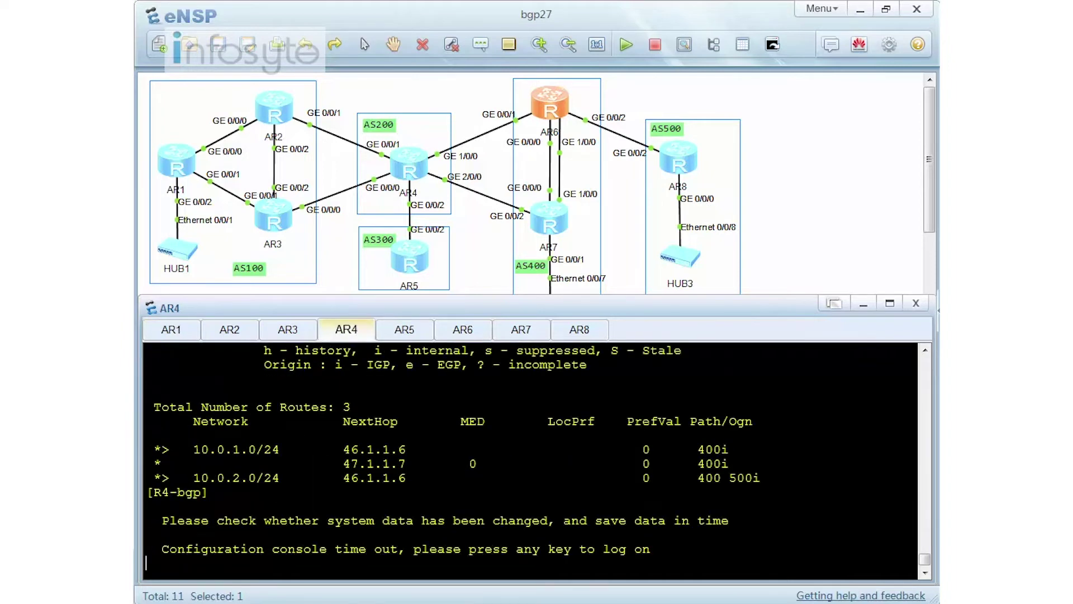
key(Return)
text(s)
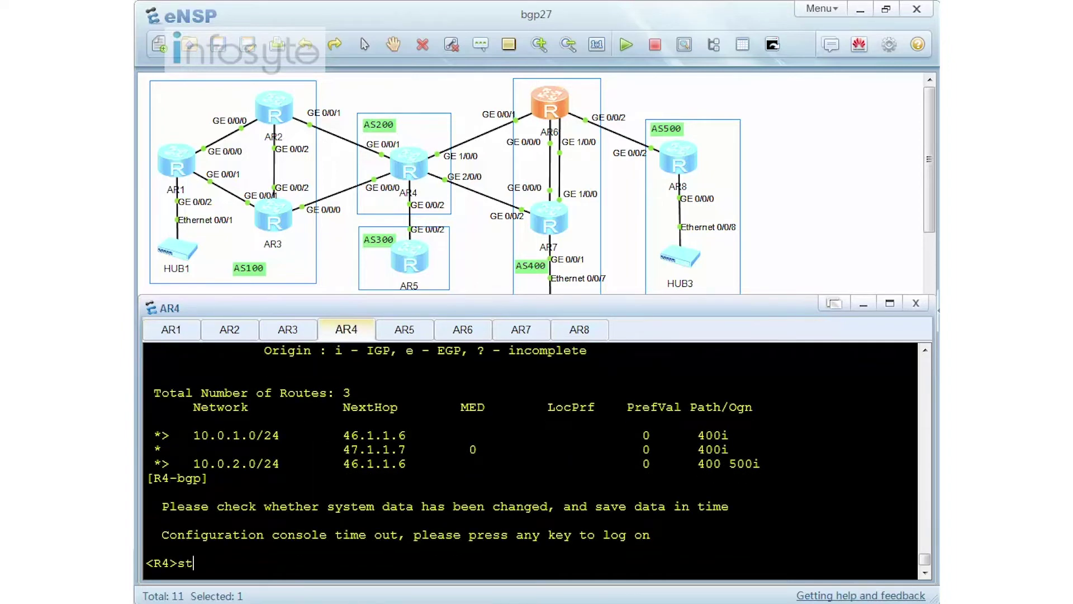
text(ys)
key(Return)
text(dis ip ro)
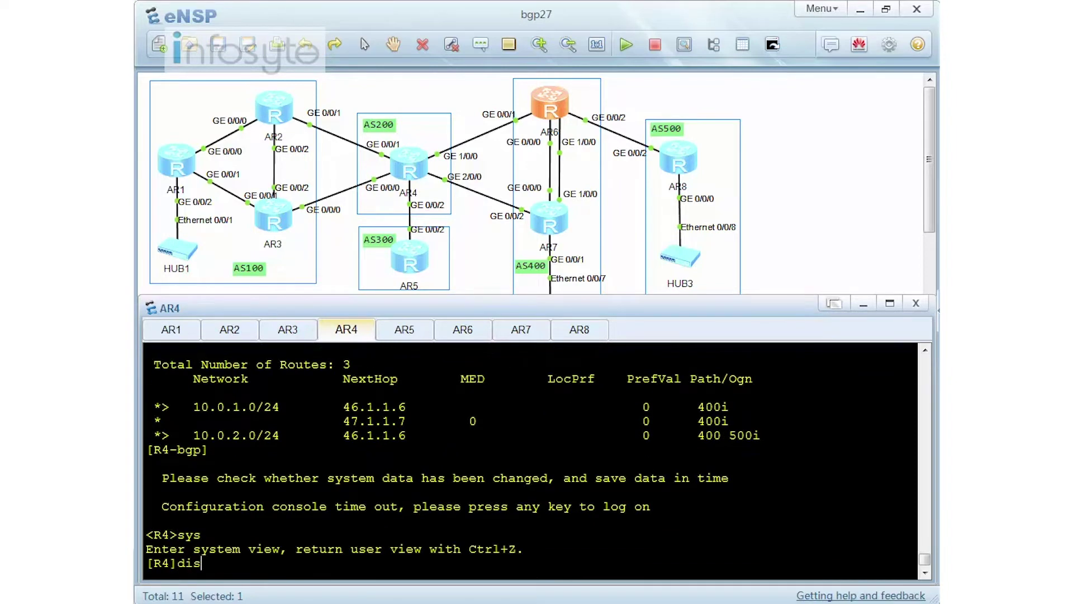
key(Tab)
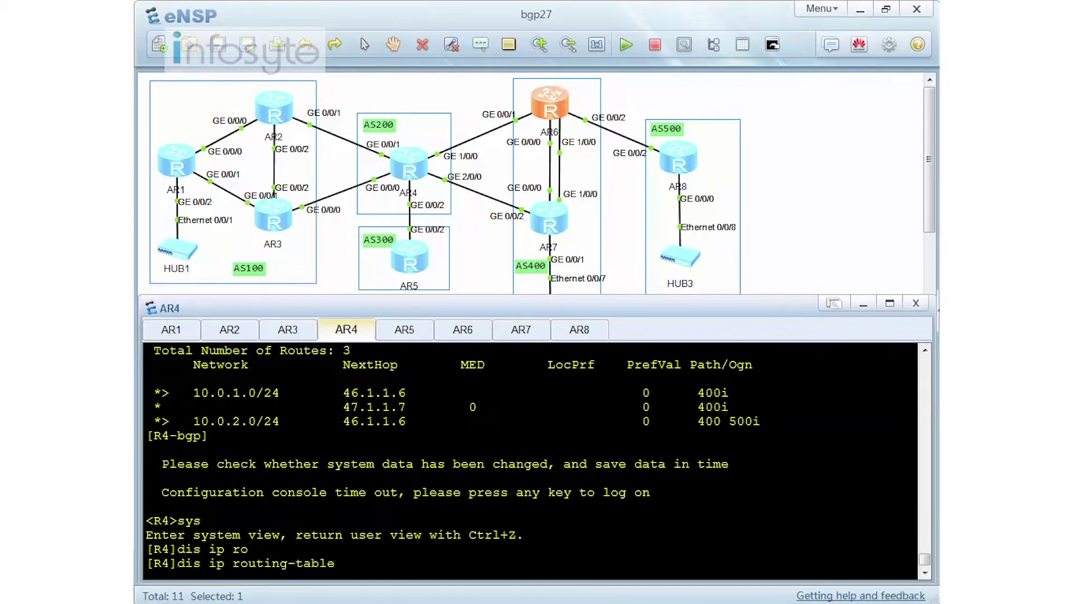
key(Return)
scroll(531, 458, up, 10)
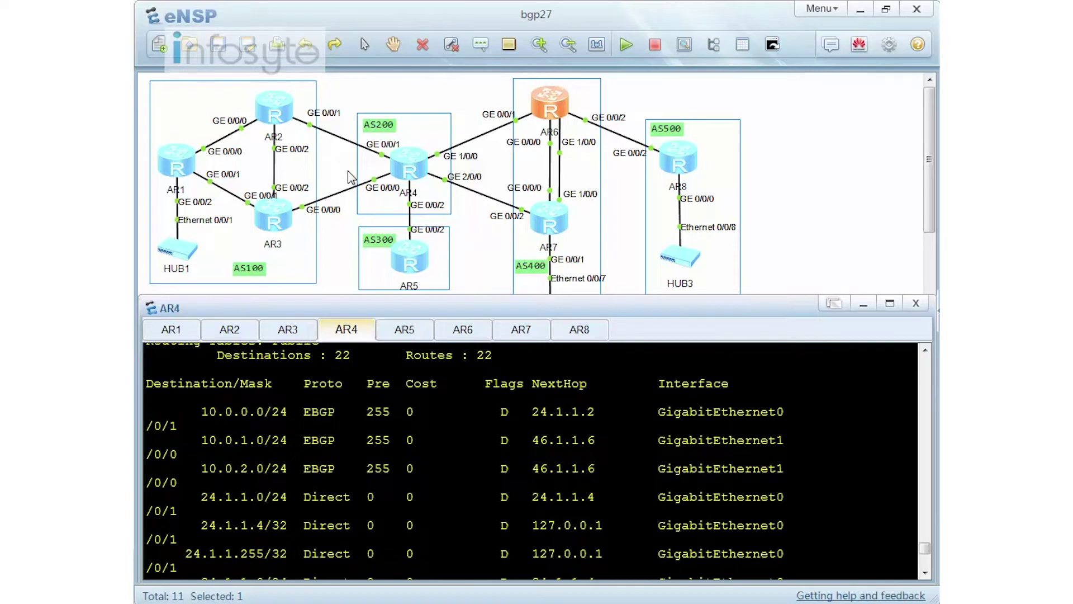
Step: On AR2, enter BGP 100, check the import-route options, and import the routes of OSPF process 1
click(229, 331)
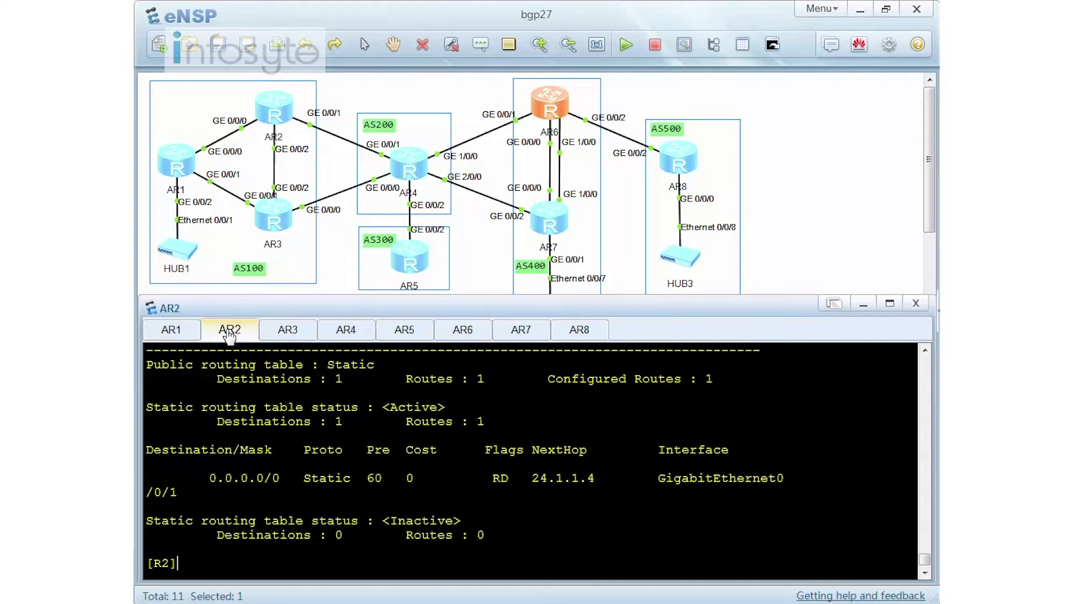
text(bgp 100)
key(Return)
text(im)
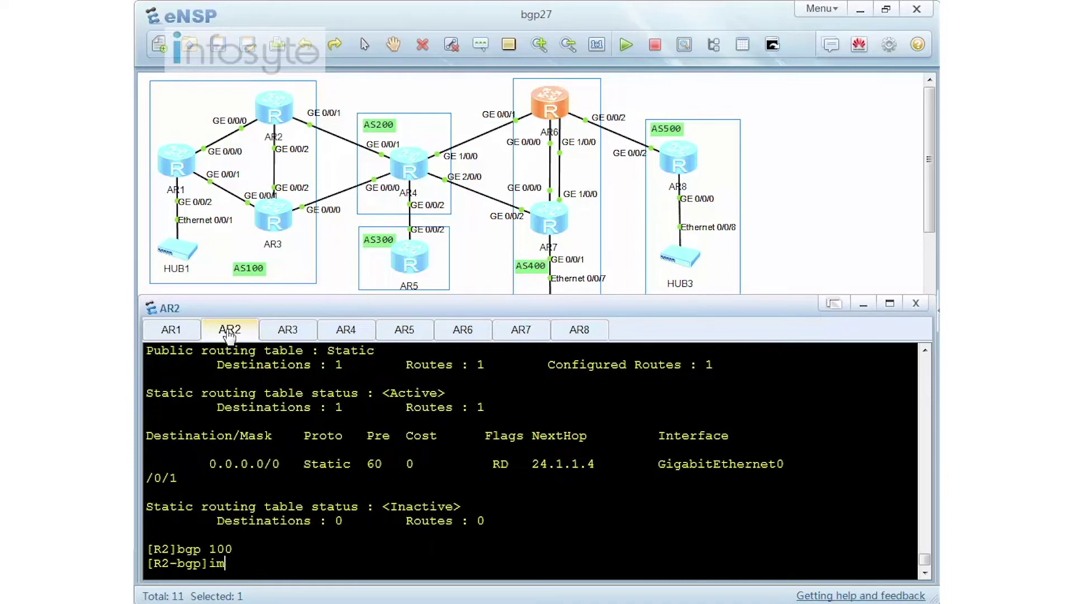
key(Tab)
text(ospf )
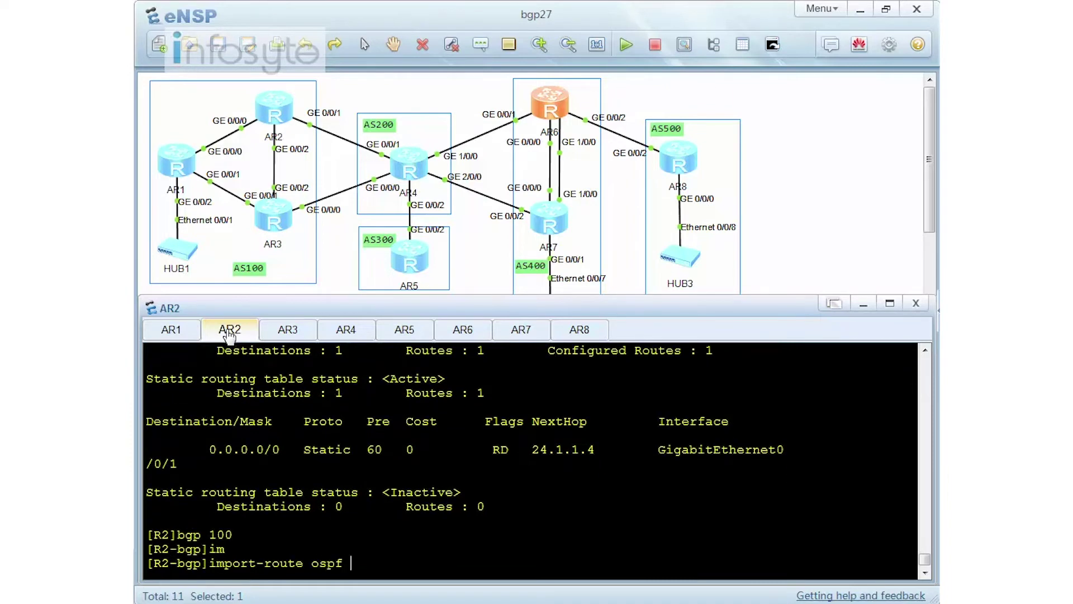
text(?1 ?)
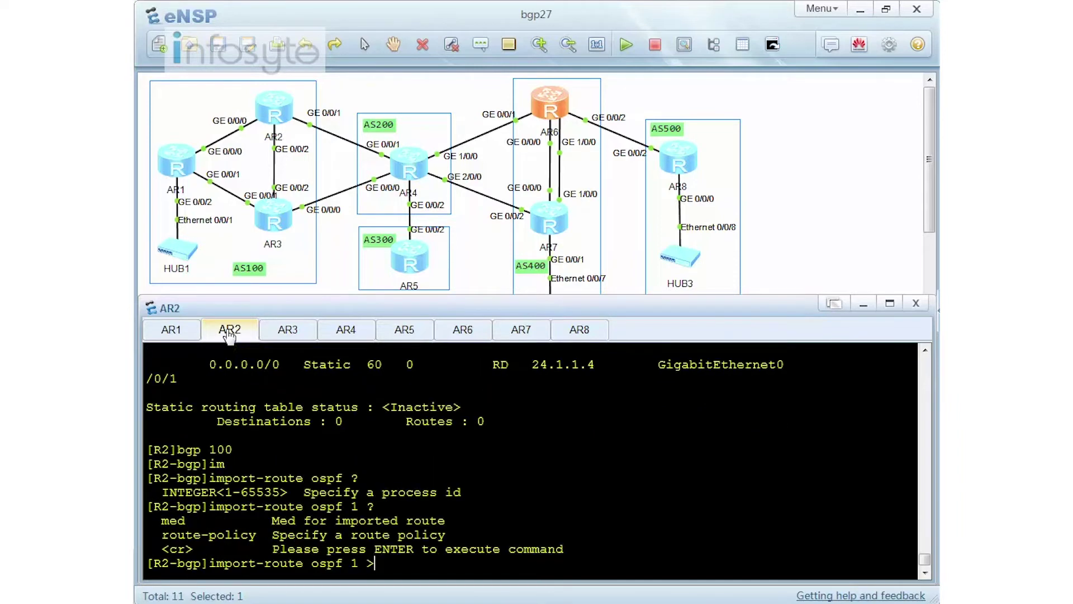
key(Return)
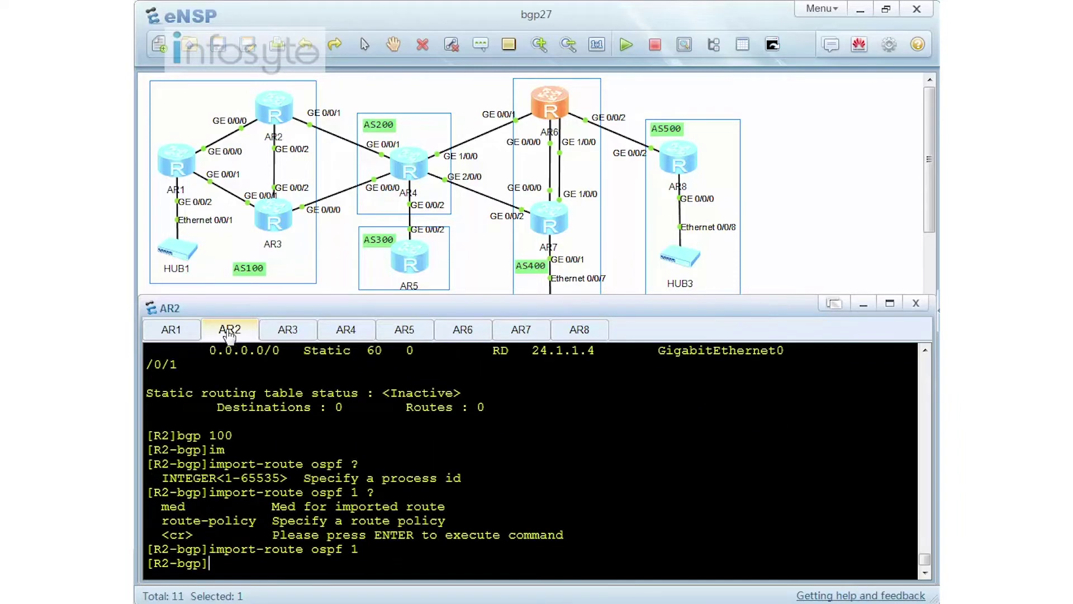
Step: On AR3, enter BGP 100 and import the routes of OSPF process 1
click(299, 331)
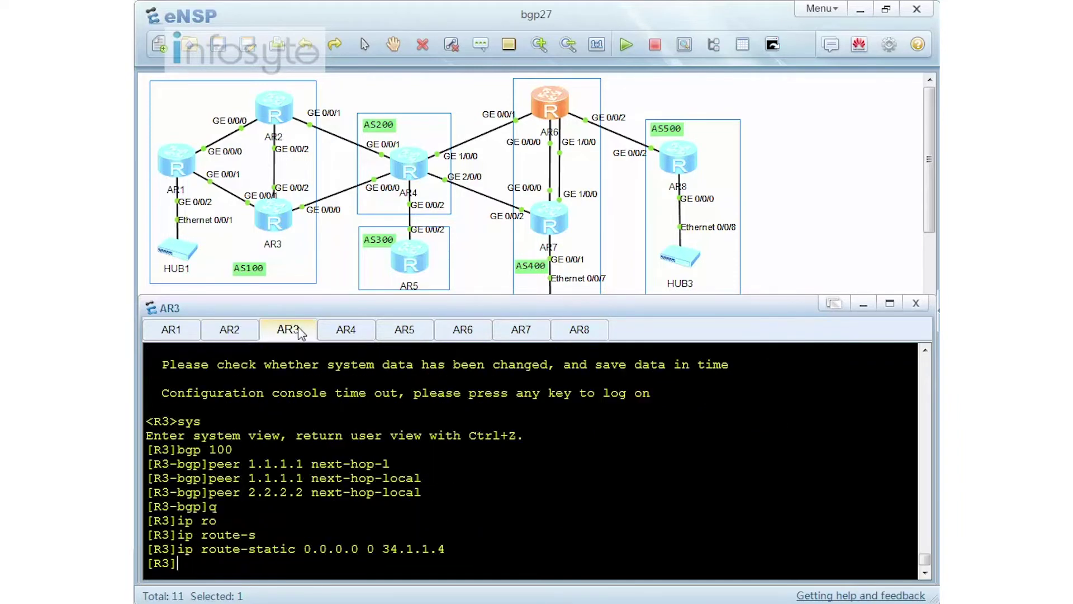
text(bgp 100)
key(Return)
text(im)
key(Tab)
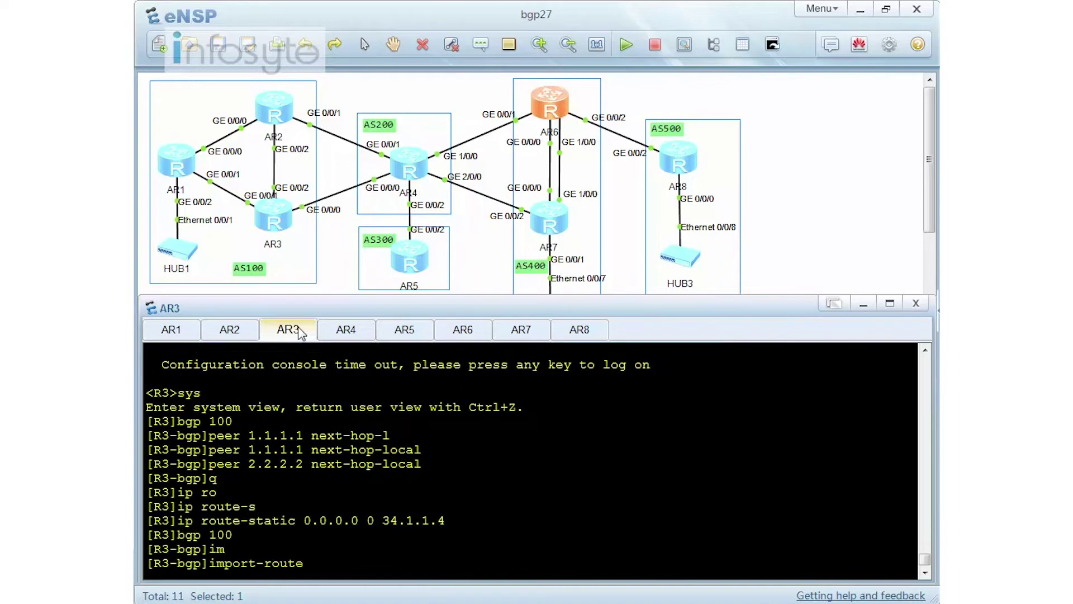
text(os)
key(Tab)
text(1)
key(Return)
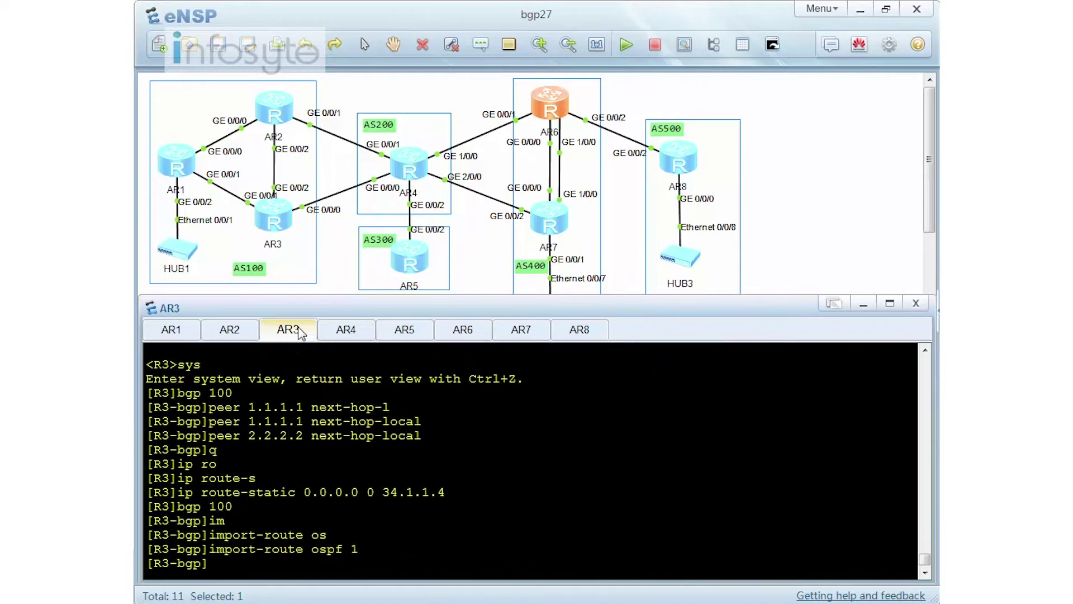
Step: On AR4, display the BGP protocol routes in the IP routing table and review the learned networks
click(360, 331)
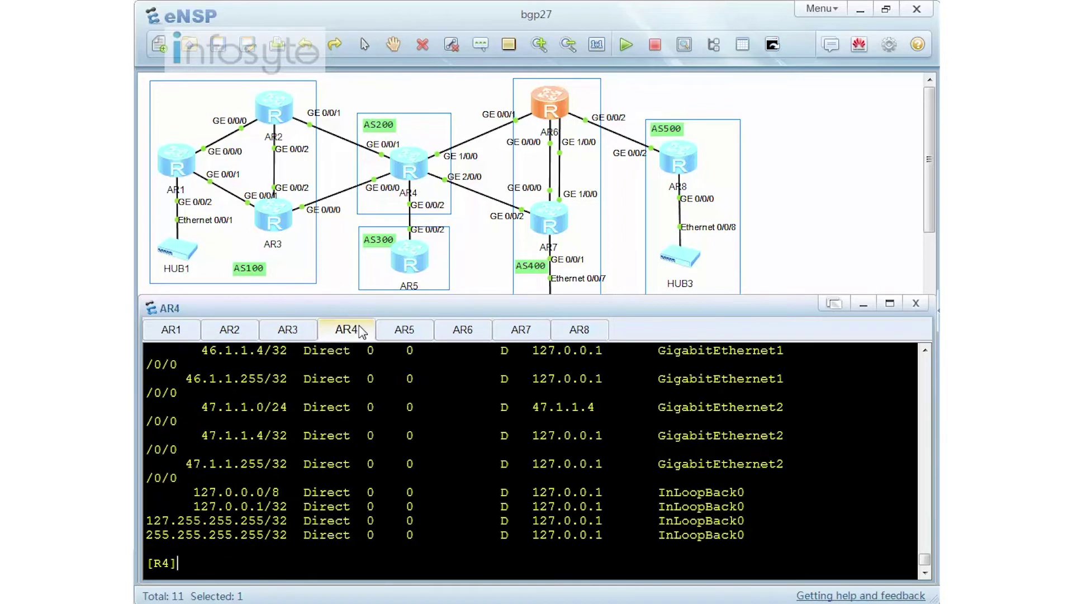
text(dis ip ro)
key(Tab)
text(protocol bgp)
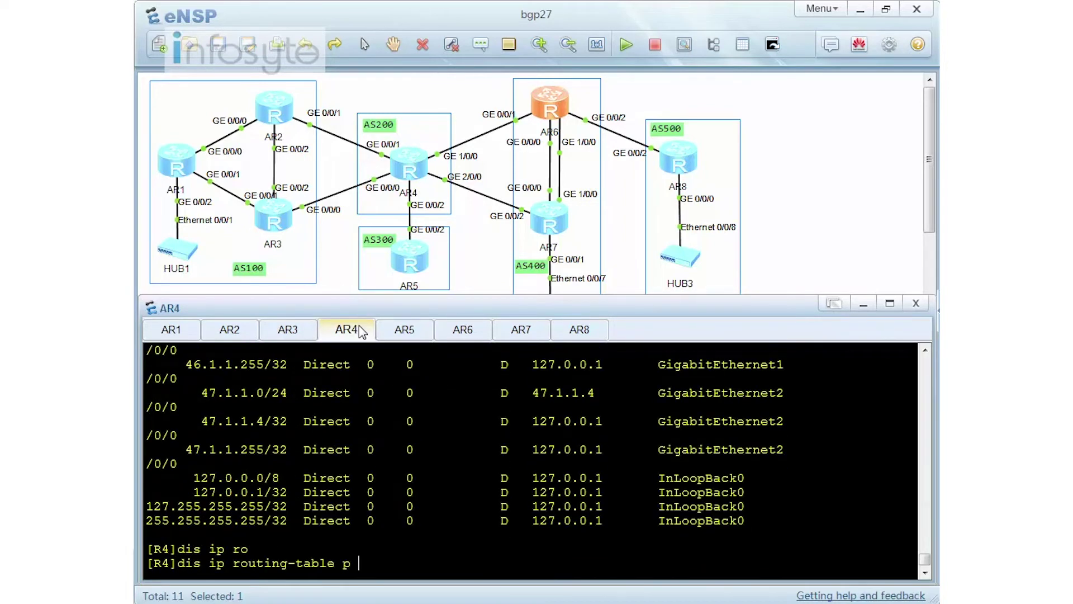
key(Return)
scroll(531, 461, up, 5)
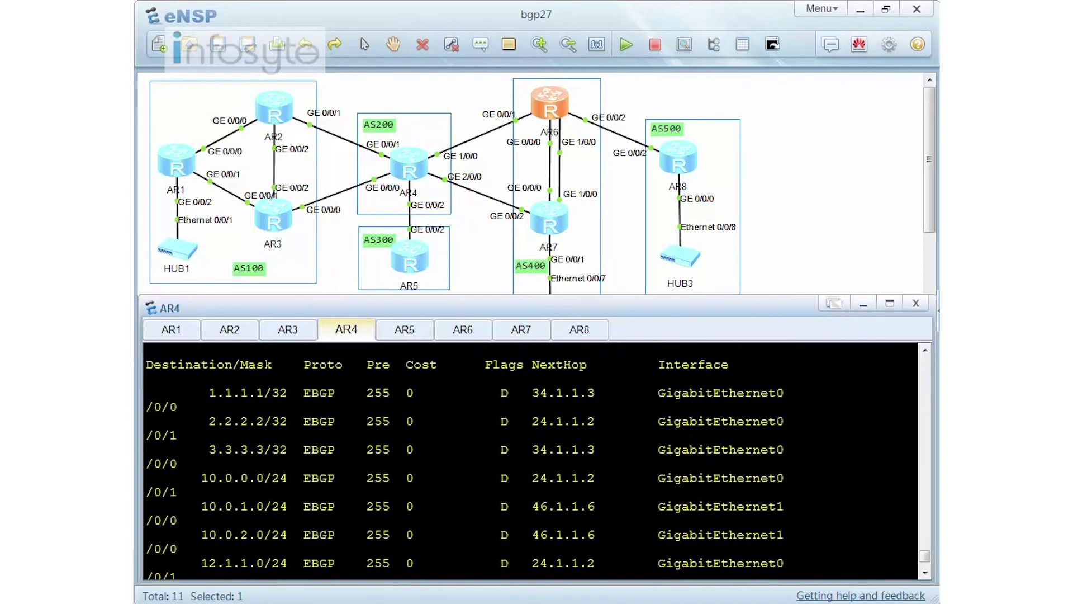
scroll(531, 461, up, 2)
scroll(530, 462, down, 3)
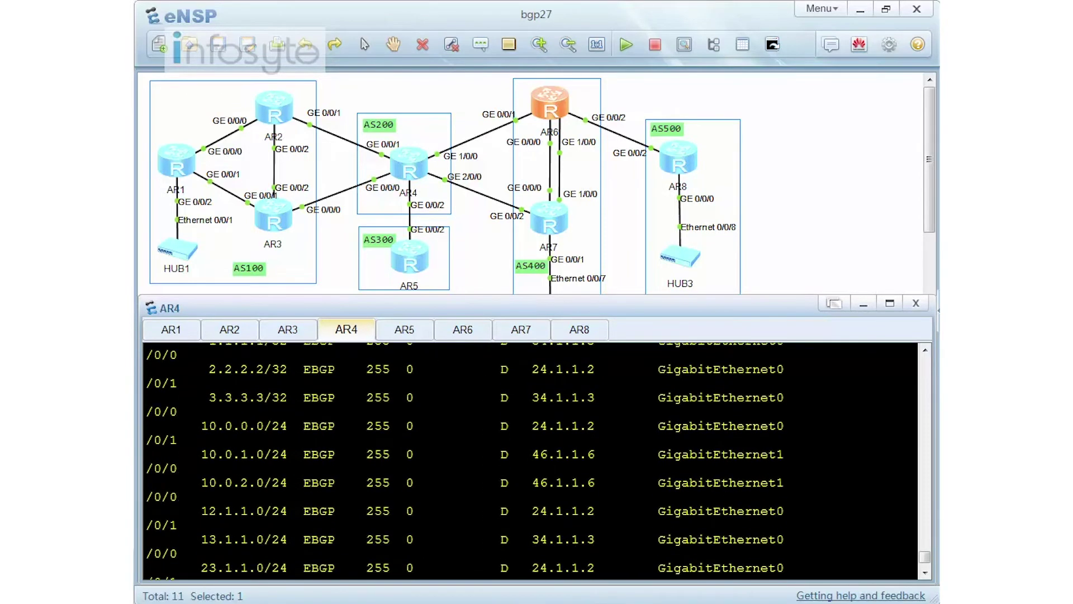
drag(186, 511, 186, 554)
scroll(531, 461, down, 2)
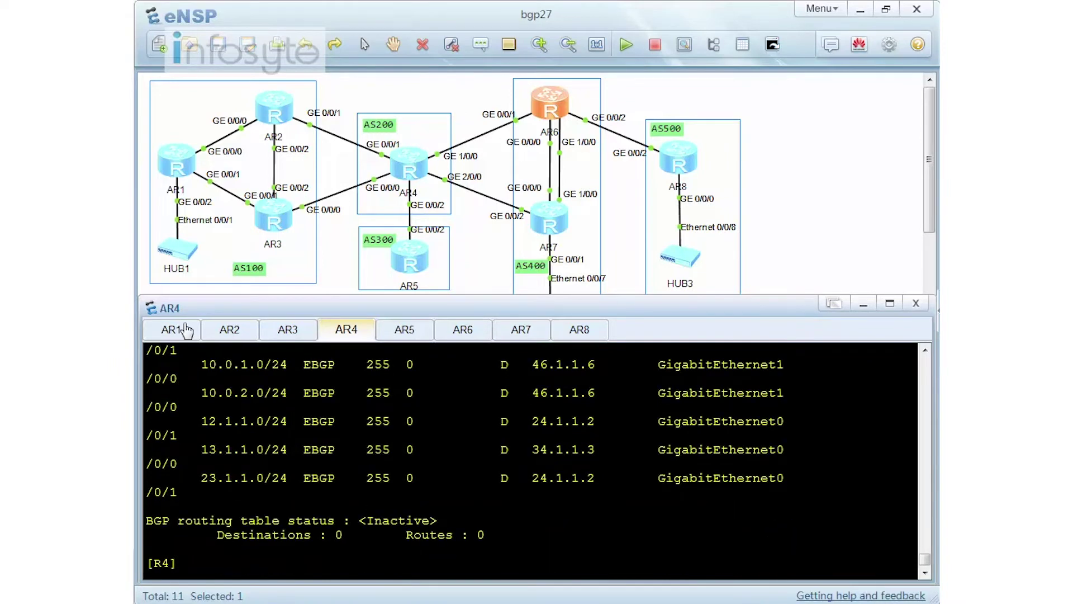
Step: From AR1, trace the routes to 10.0.1.1 and 10.0.2.1
click(185, 331)
key(Up)
key(Return)
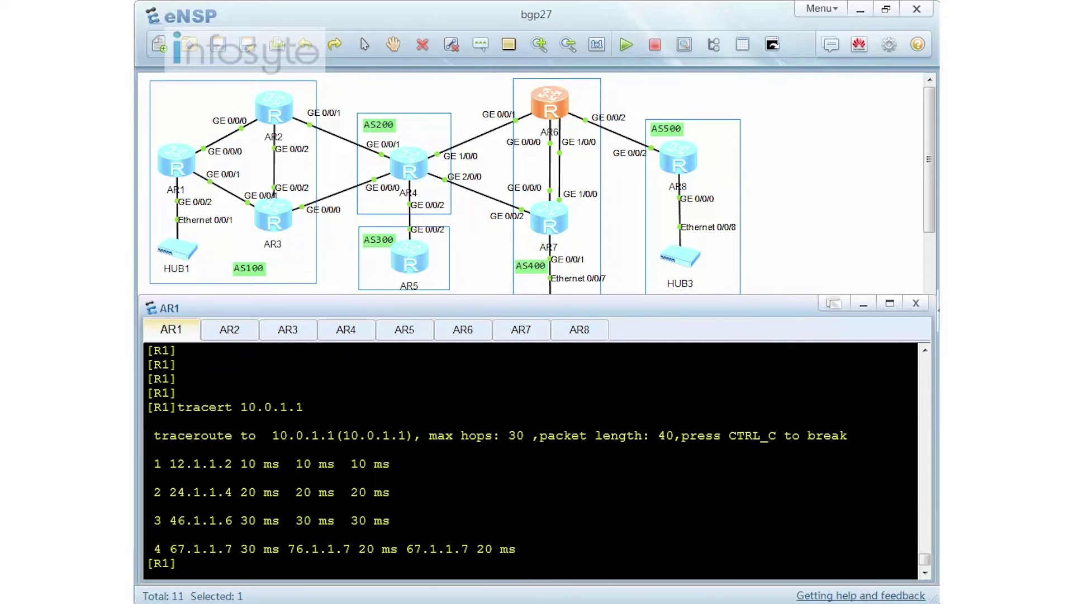
text(tracert 10.0.2.1)
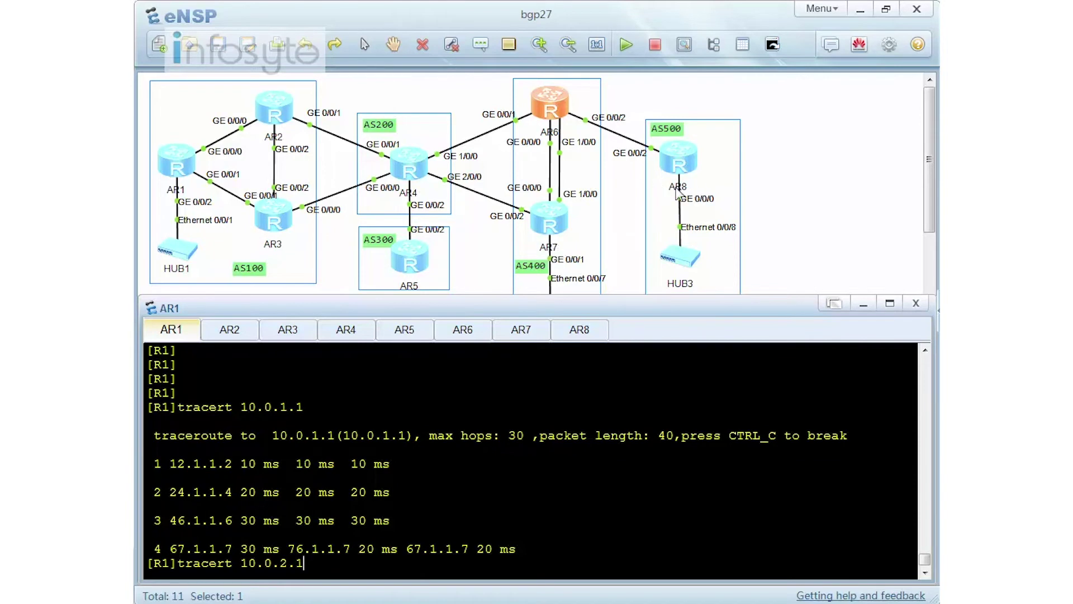
key(Return)
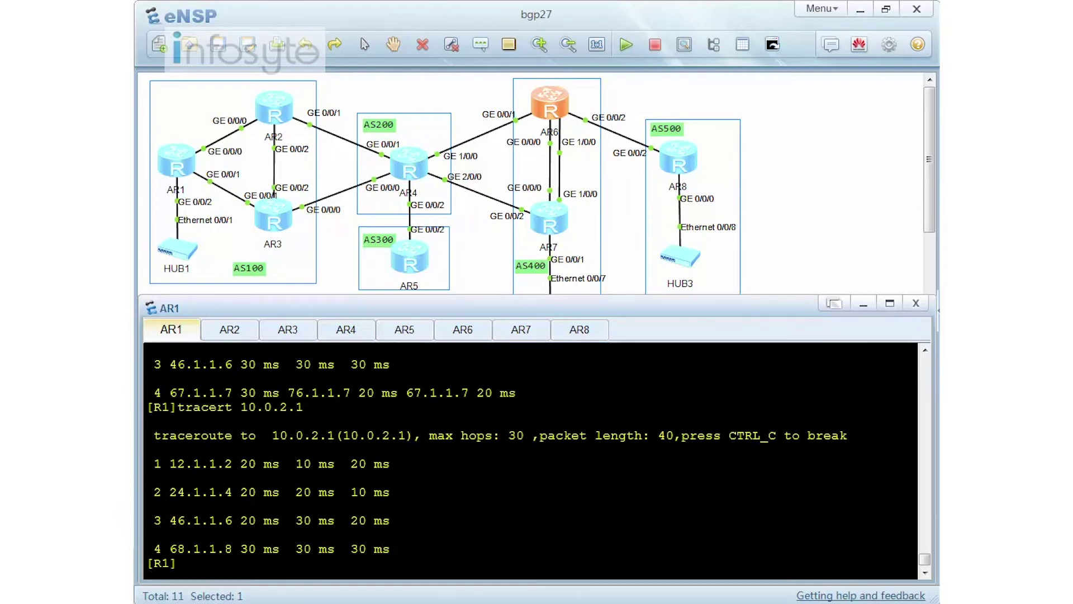
Step: On AR5, ping 10.0.0.1, display the BGP routing table, and examine the 10.0.0.0/24 entry
click(405, 333)
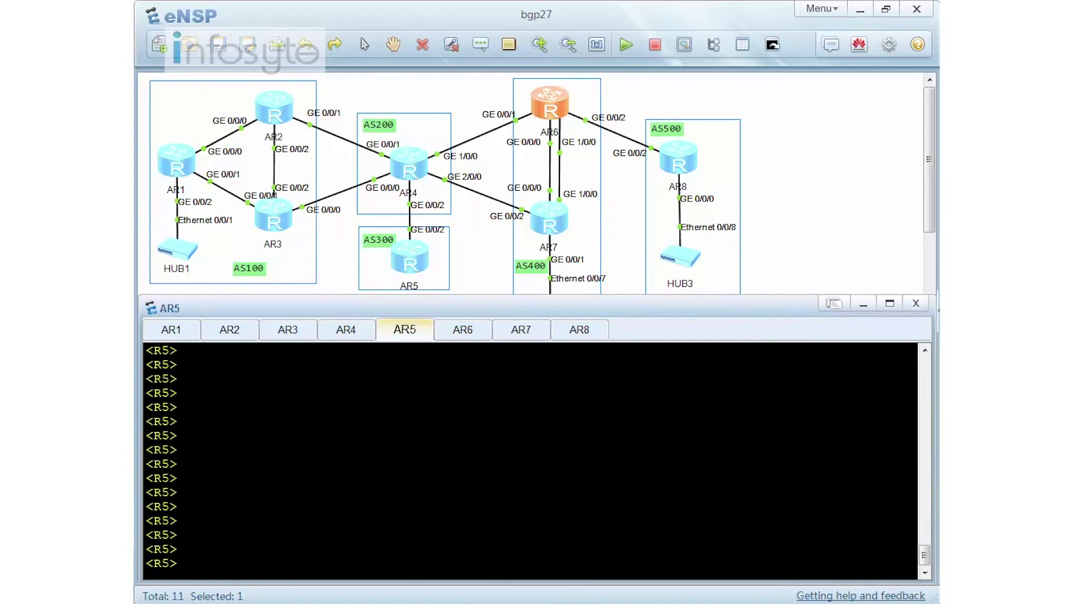
text(ping 10.0.0.1)
key(Return)
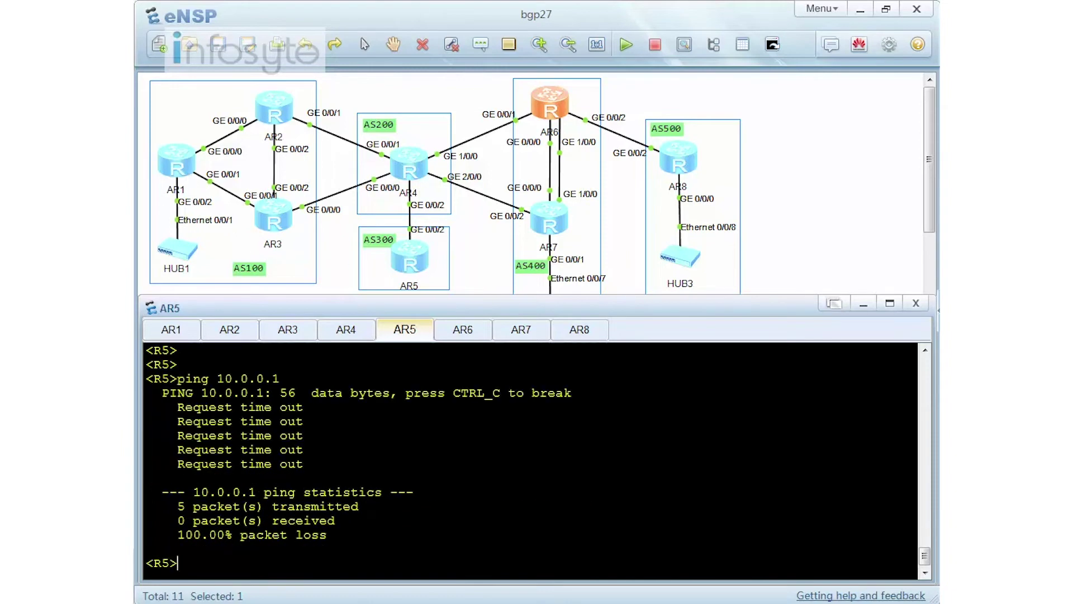
text(dis bgp ro)
key(Return)
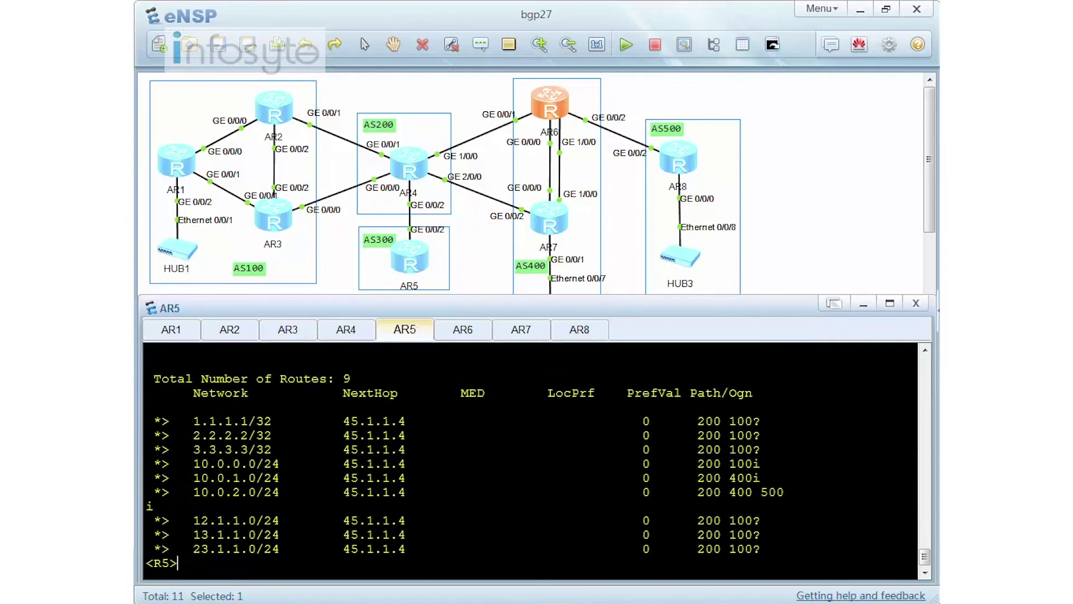
drag(186, 463, 279, 464)
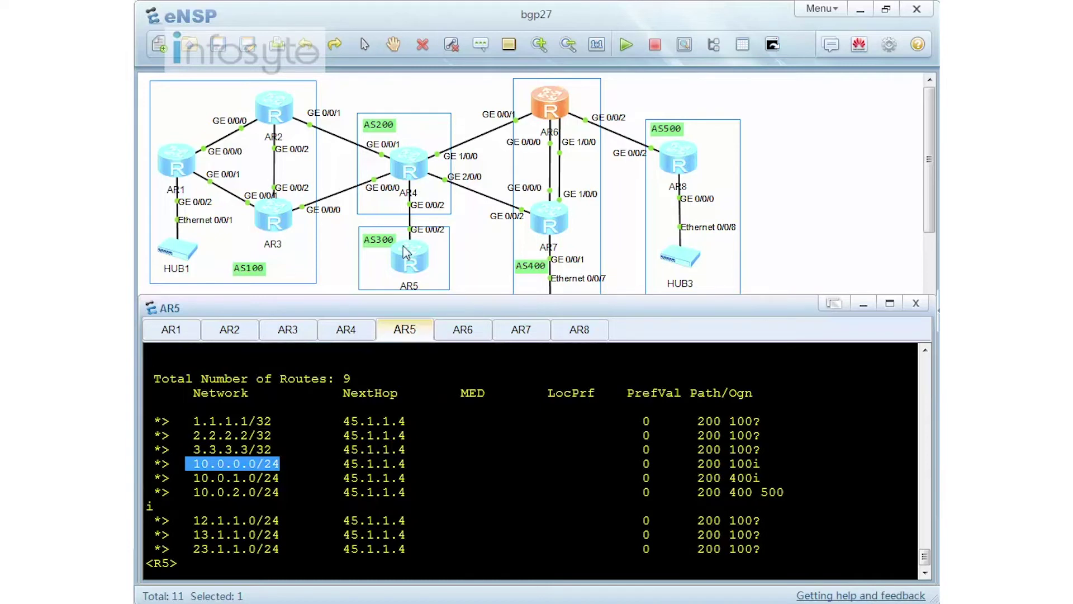
Step: On AR4, import the direct routes into BGP
click(344, 333)
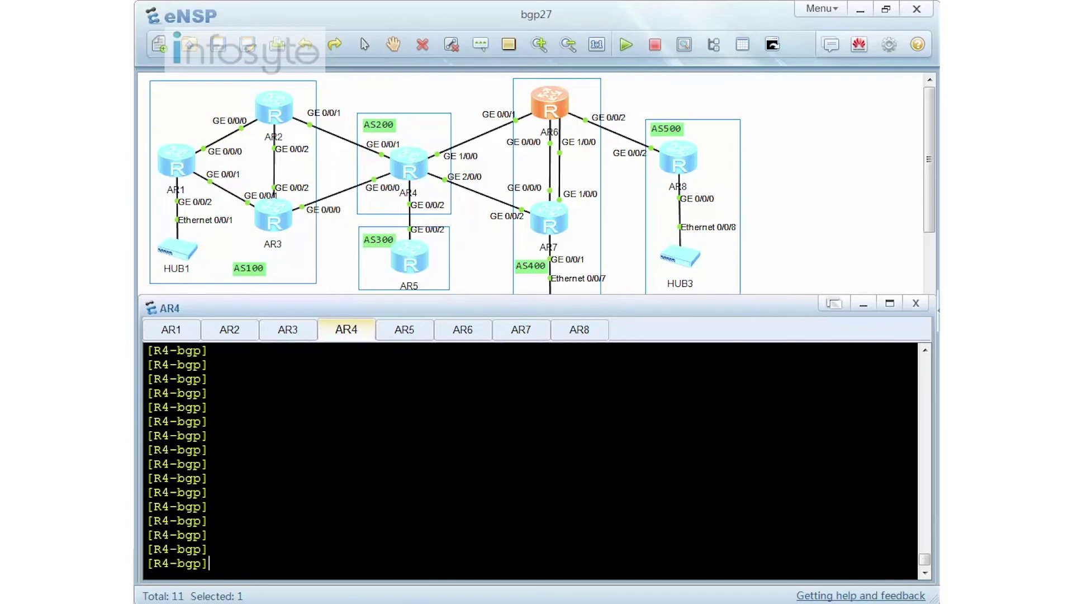
text(im)
key(Tab)
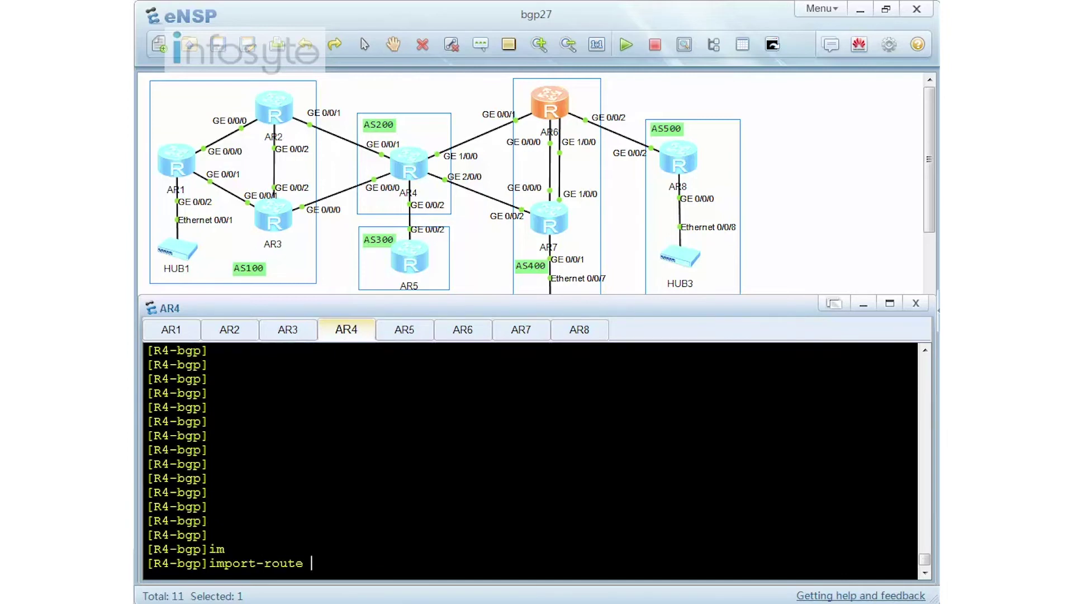
text(di)
key(Tab)
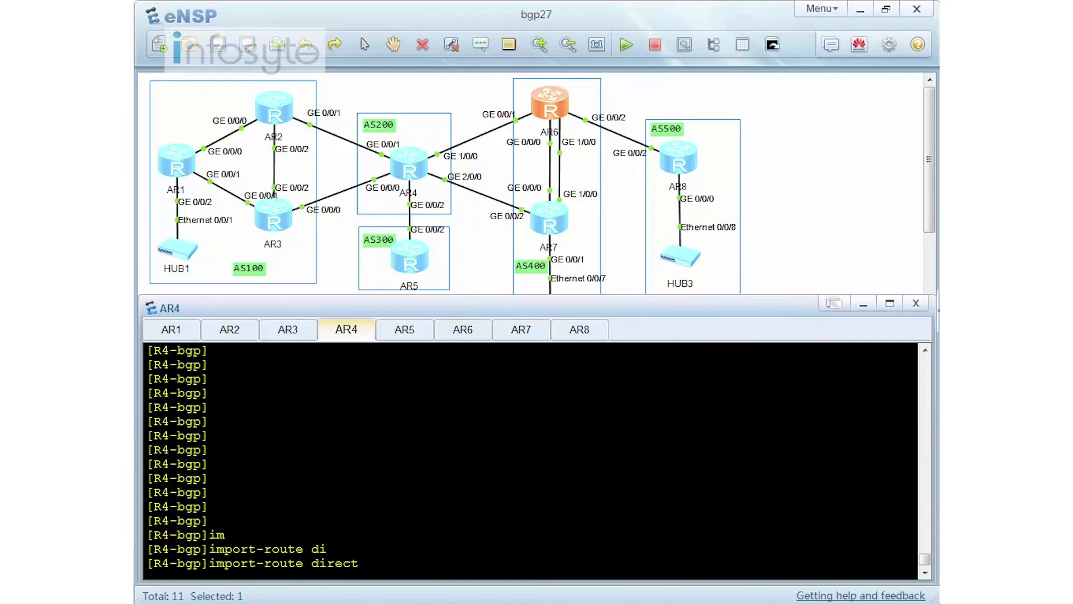
key(Return)
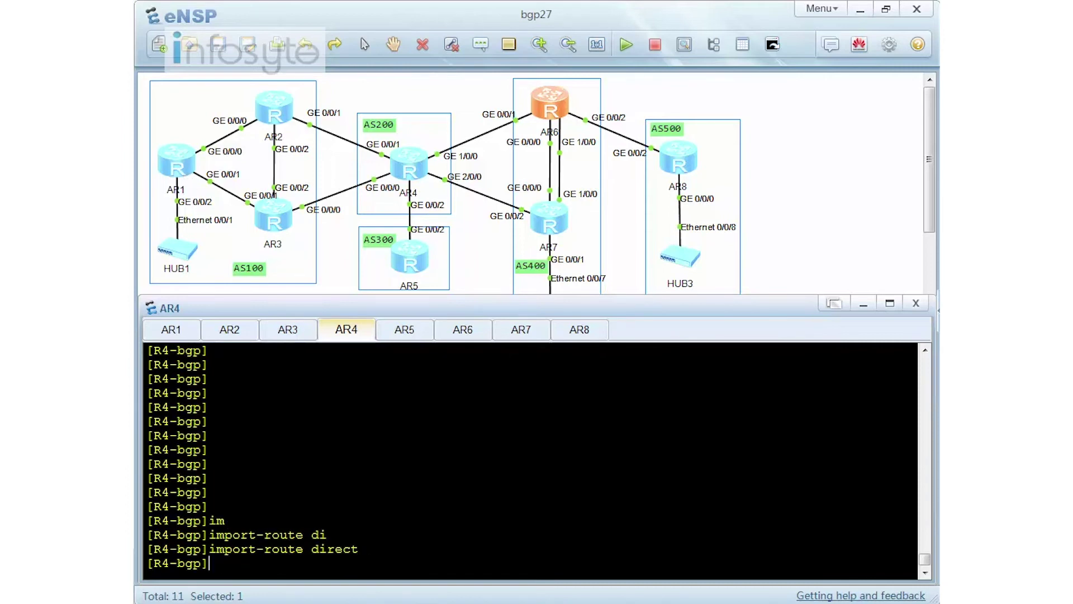
Step: Repeat the ping from AR5 to 10.0.0.1 and compare it with the earlier ping output
click(396, 334)
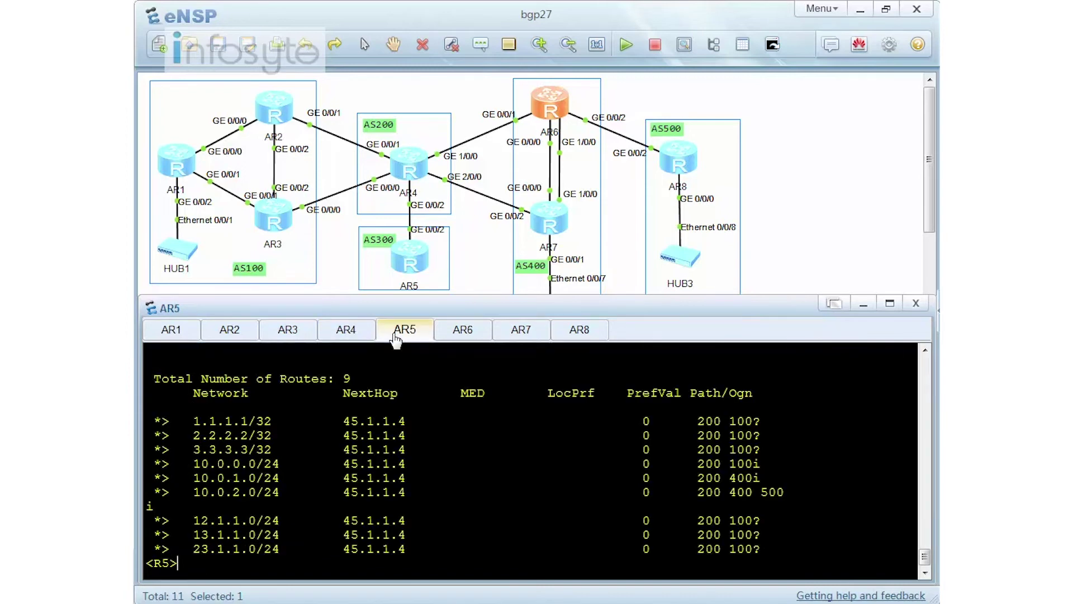
key(Up)
key(Up)
key(Return)
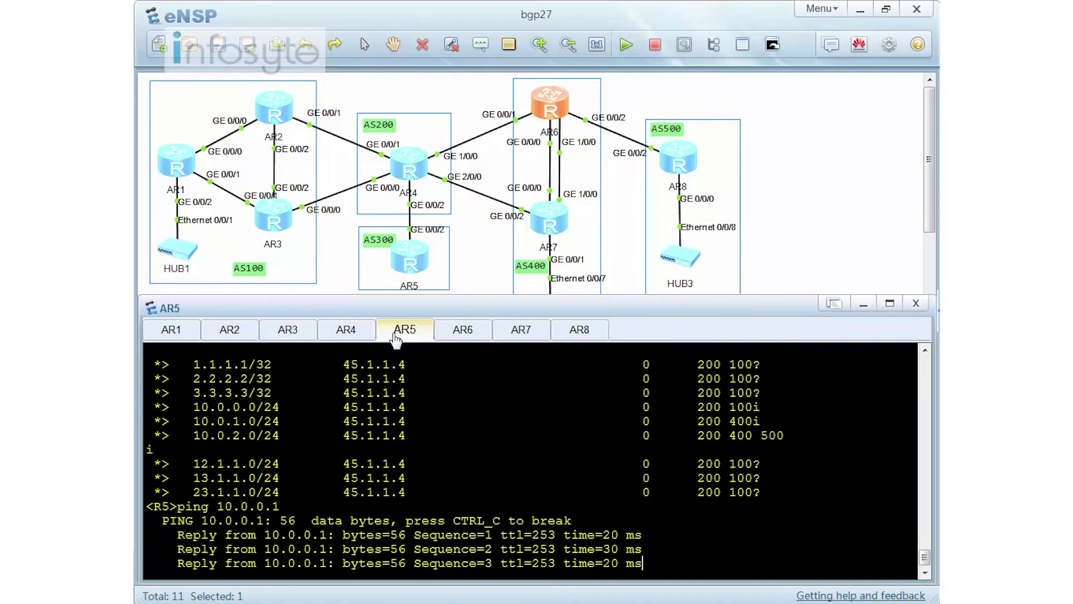
scroll(531, 461, up, 7)
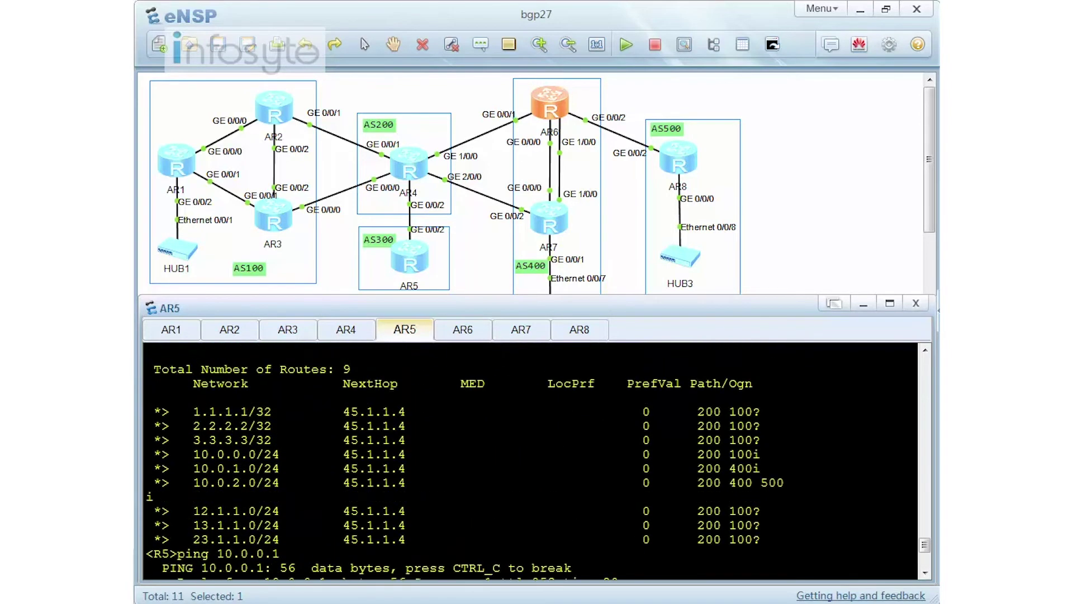
scroll(531, 461, up, 3)
scroll(531, 461, up, 2)
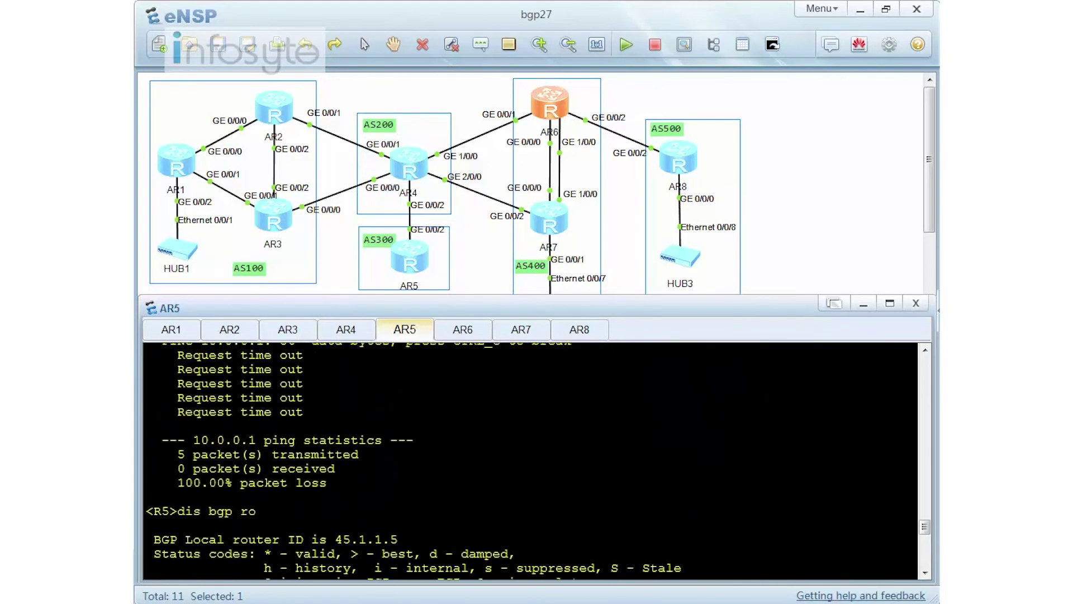
scroll(531, 461, down, 8)
scroll(531, 461, down, 5)
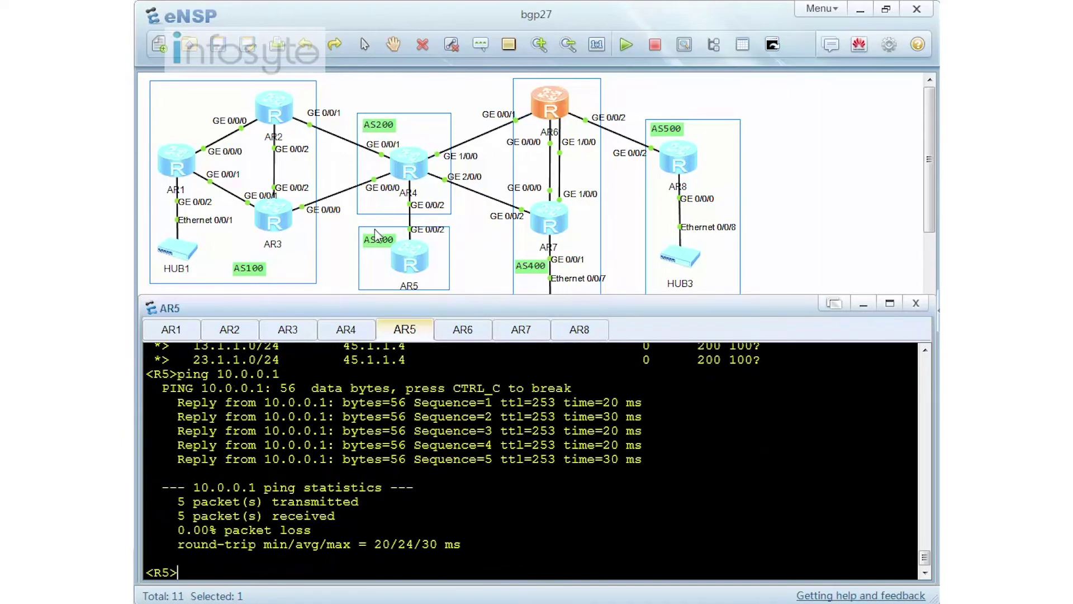
Step: Display AR5's BGP routing table again and examine the 24.1.1.0, 34.1.1.0, 46.1.1.0 and 47.1.1.0 entries
text(dis bgp ro)
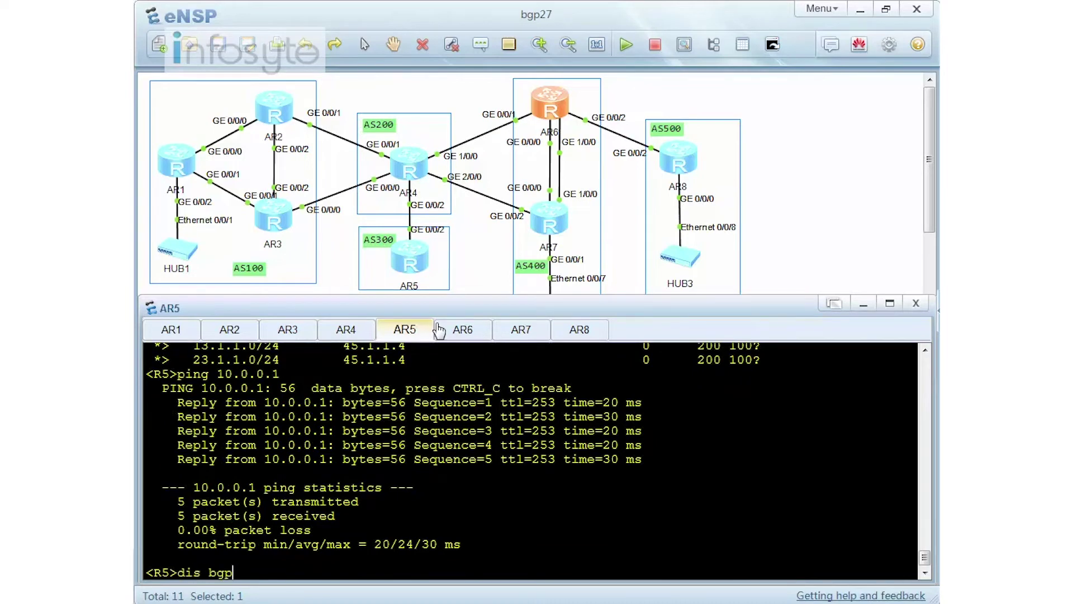
key(Return)
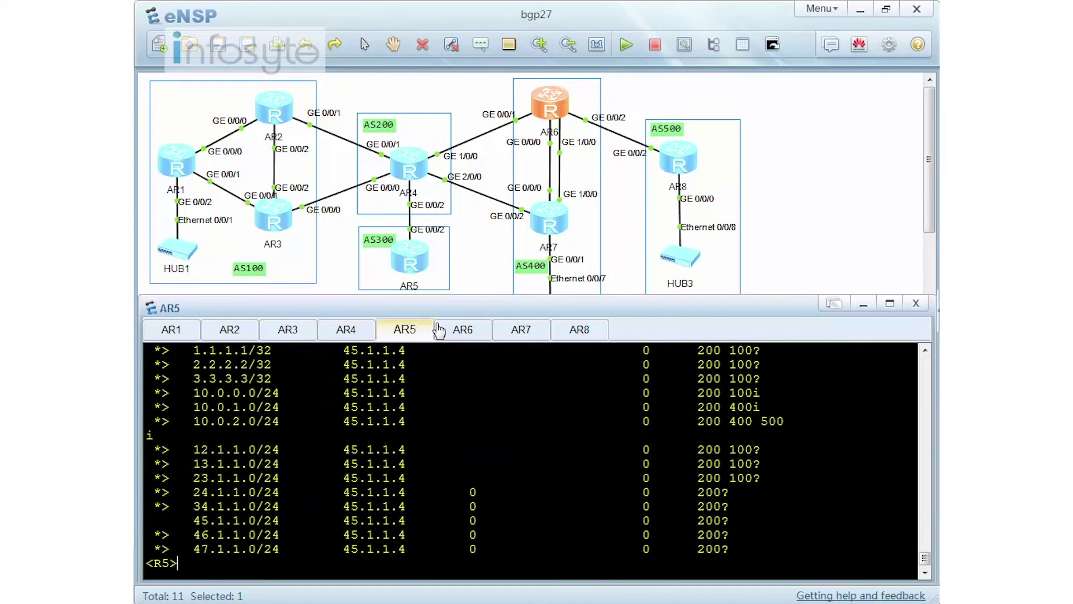
scroll(439, 391, up, 2)
scroll(439, 391, down, 3)
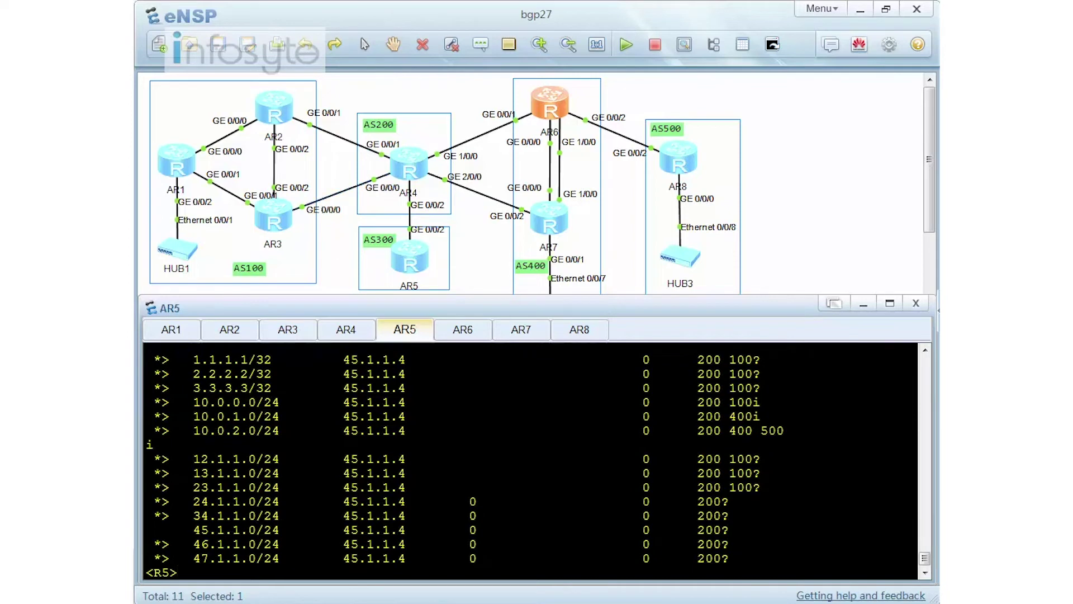
drag(186, 473, 280, 473)
drag(193, 501, 296, 501)
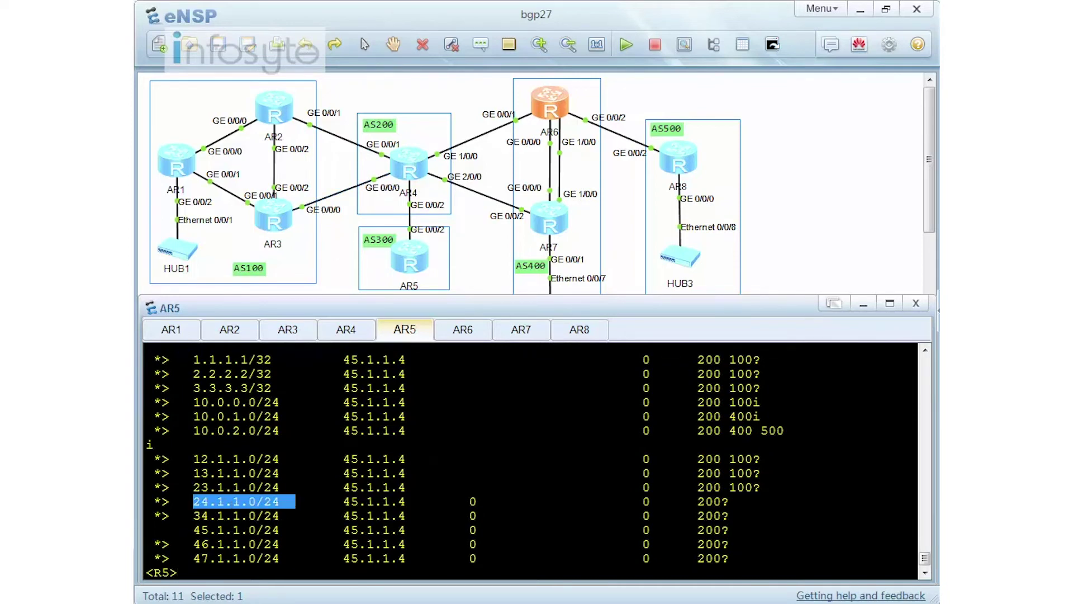
drag(185, 515, 303, 515)
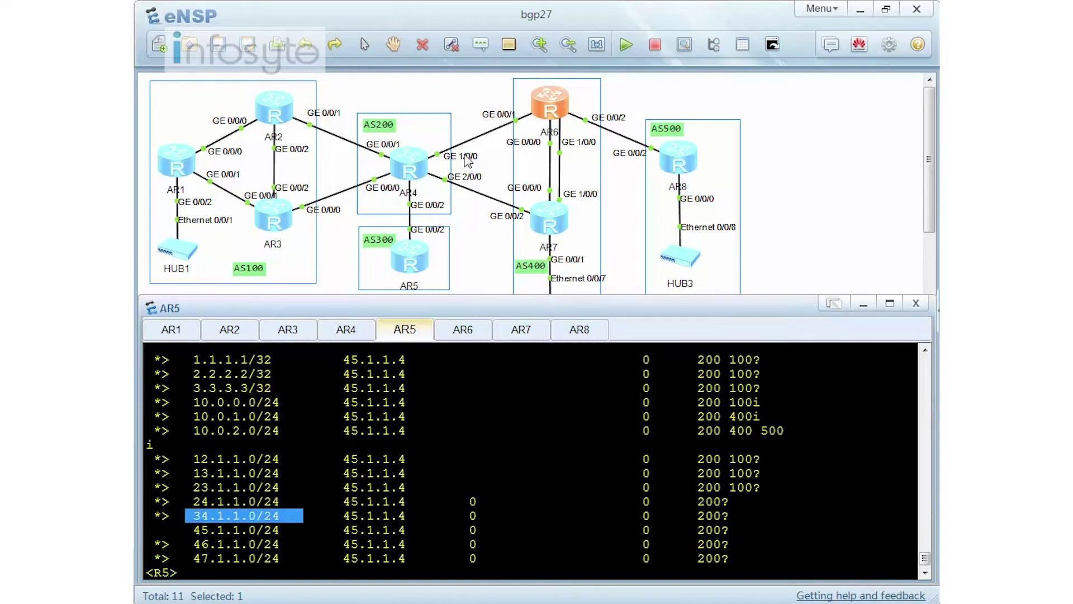
drag(185, 544, 287, 543)
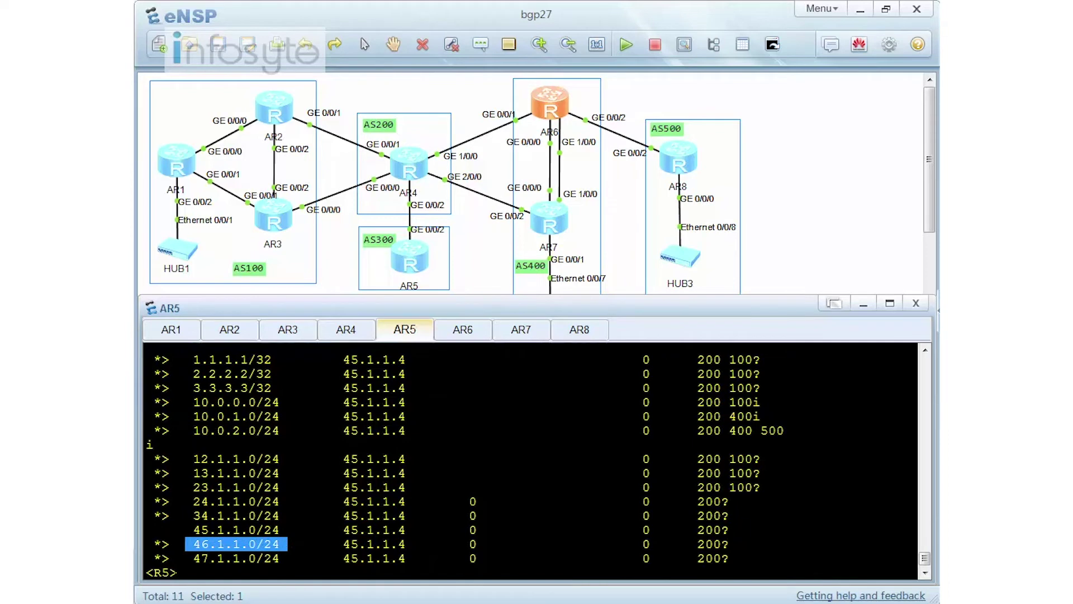
drag(185, 557, 287, 558)
click(287, 558)
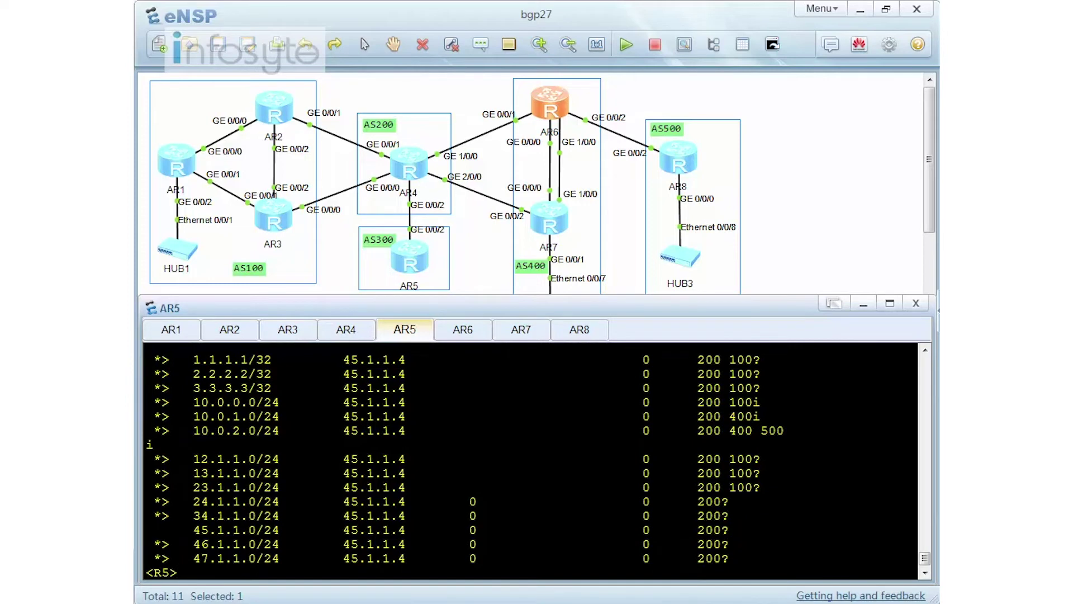
Step: From AR5, ping 10.0.2.1 and 10.0.1.1
text(ping 10.0.2.1)
key(Return)
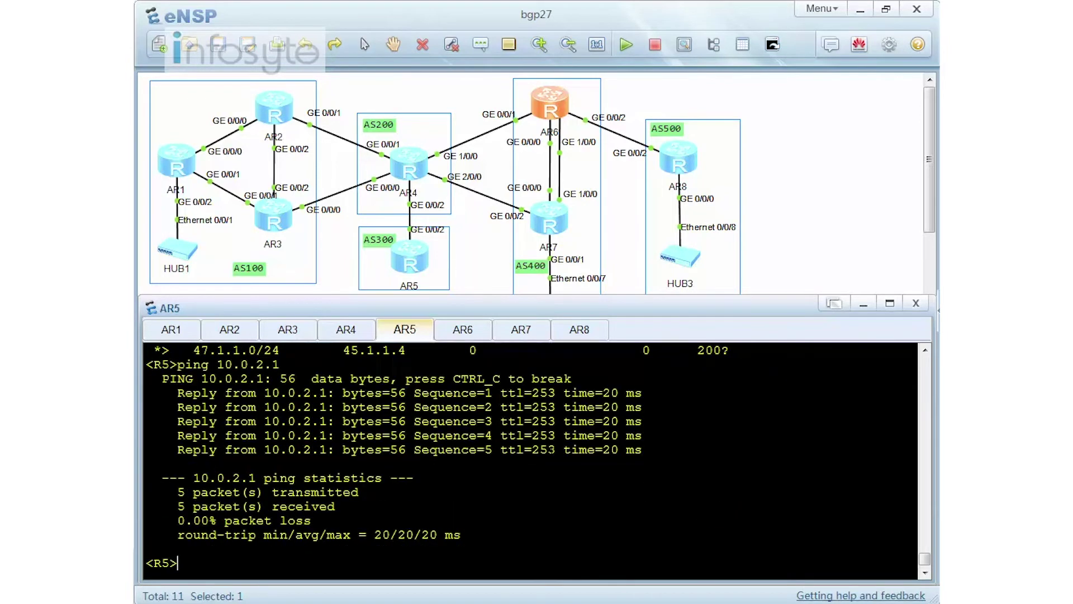
text(ping 10.0.1.1)
key(Return)
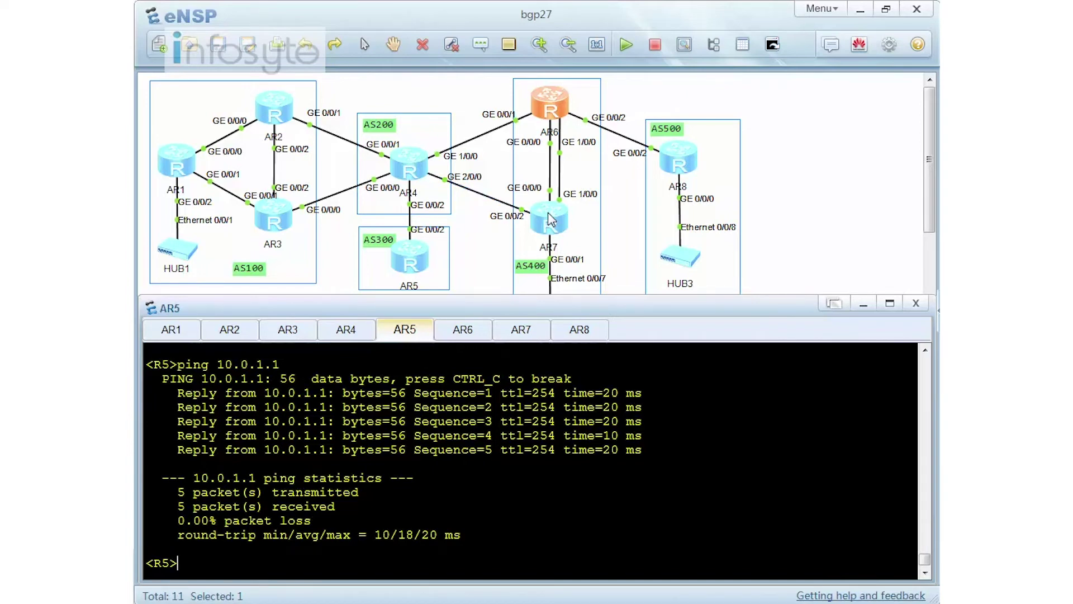
Step: Log on to AR7's timed-out console, enter system view, and ping 10.0.0.1 and 10.0.2.1
click(522, 330)
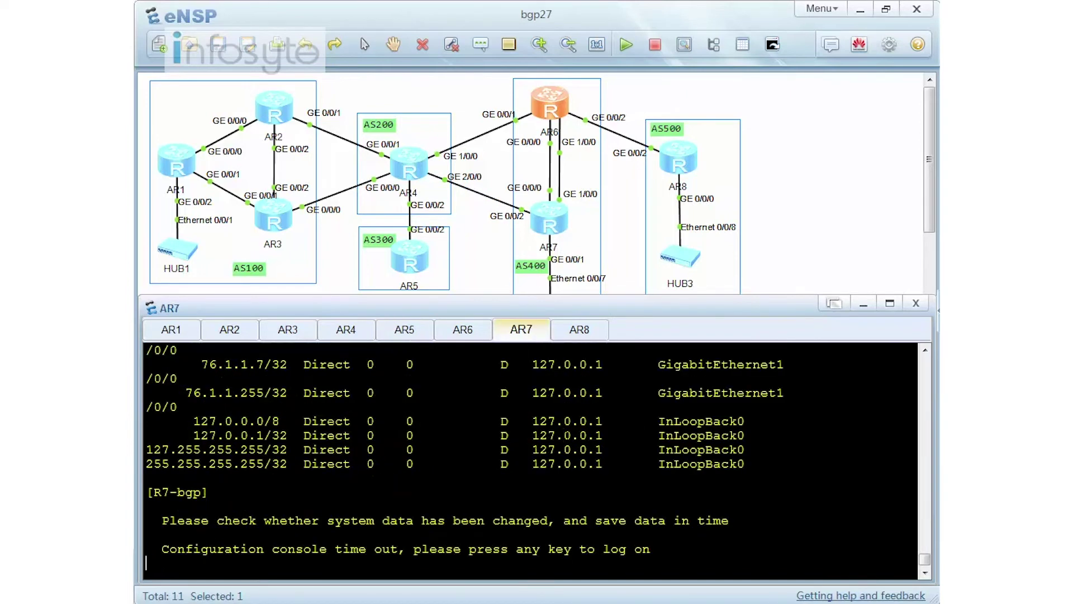
key(Return)
text(sys)
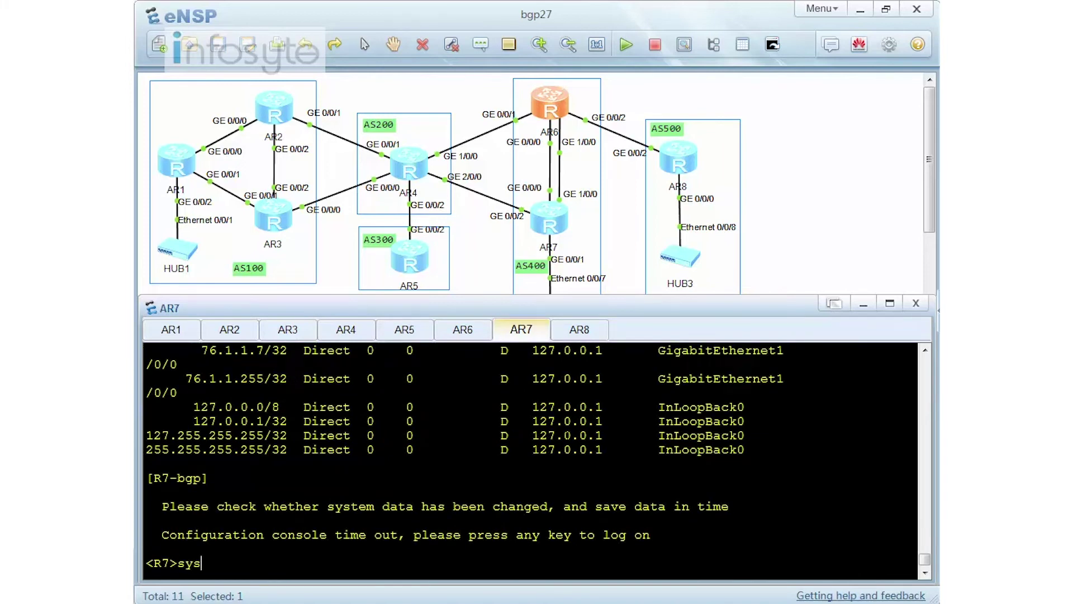
key(Return)
text(ping 10.0.0.1)
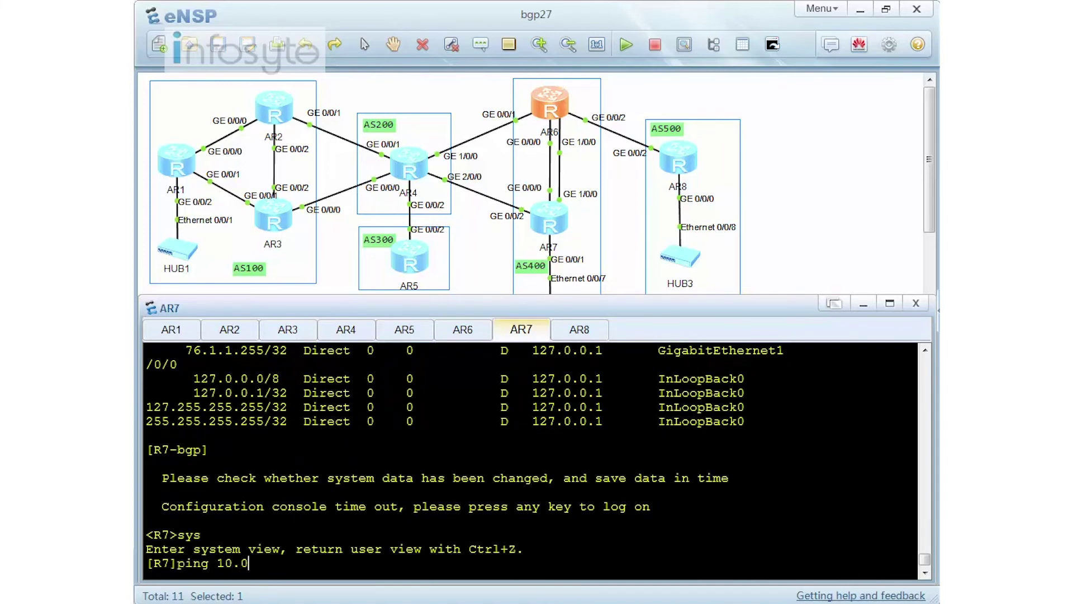
key(Return)
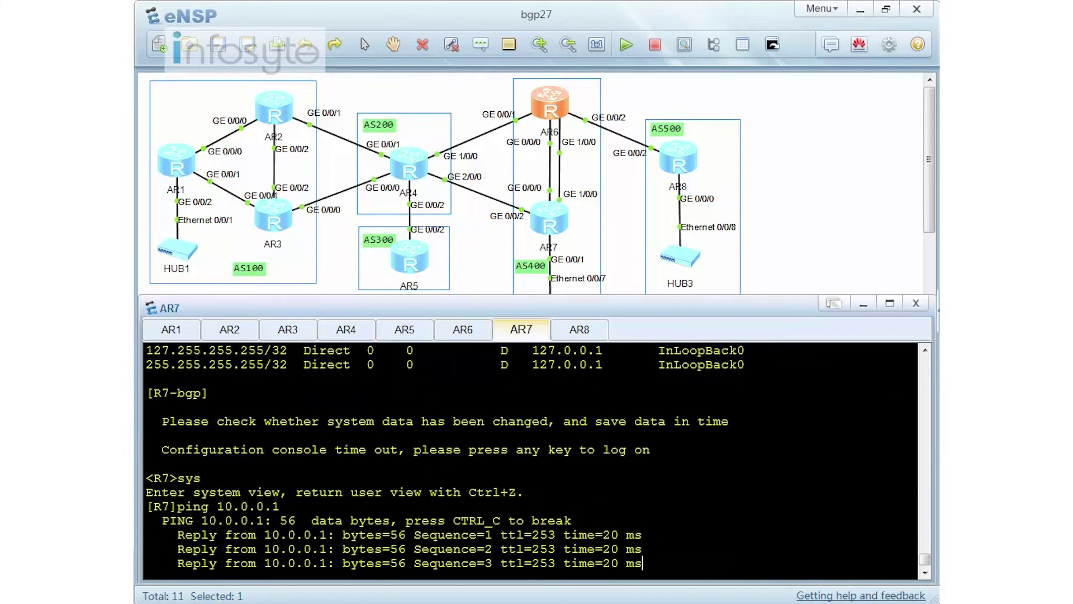
text(ping 10.0.2.1)
key(Return)
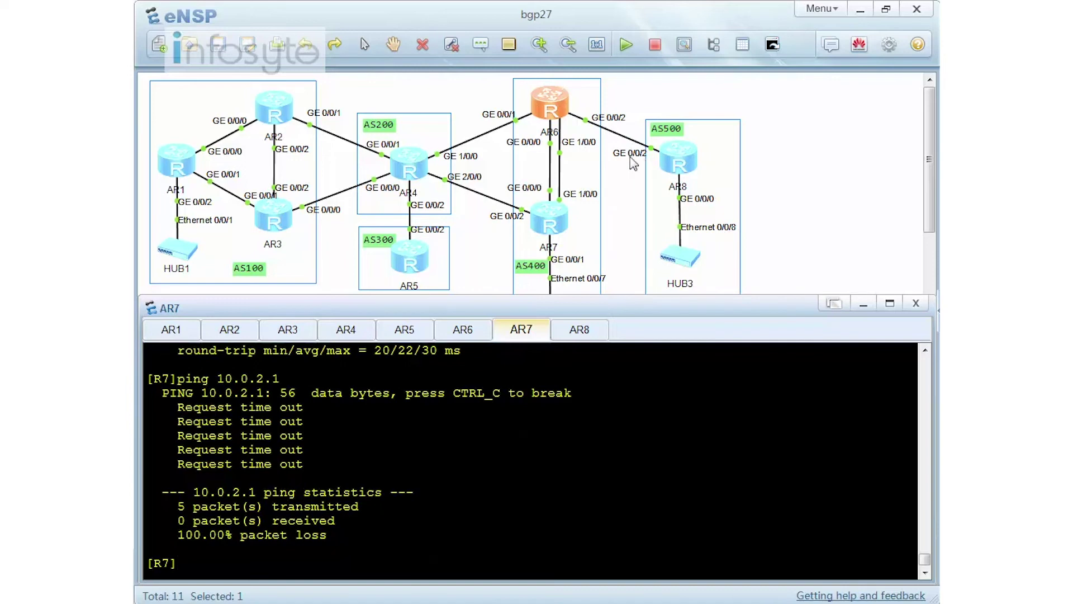
Step: Log on to AR2 again, display its current BGP configuration from system view, and highlight the import-route ospf 1 line
click(231, 331)
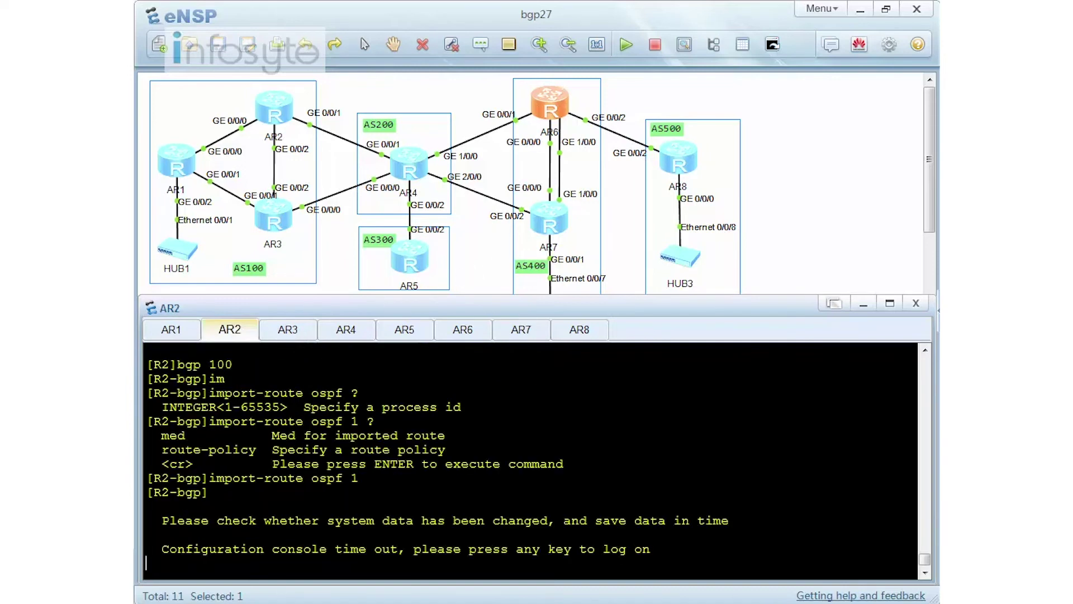
key(Return)
key(Return)
key(Return)
text(dis)
key(Return)
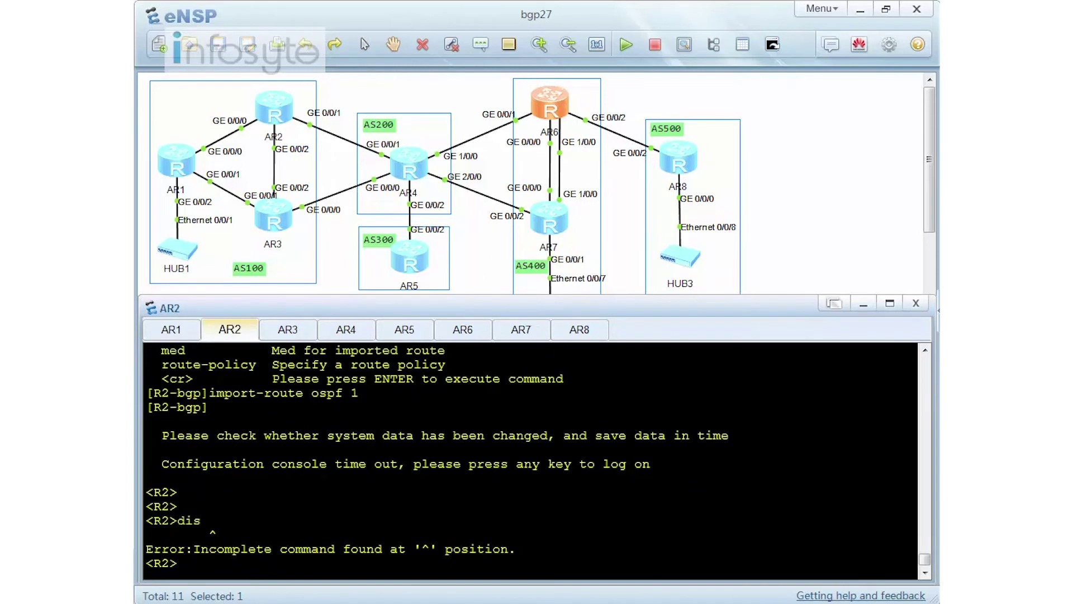
text(sys)
key(Return)
text(dis)
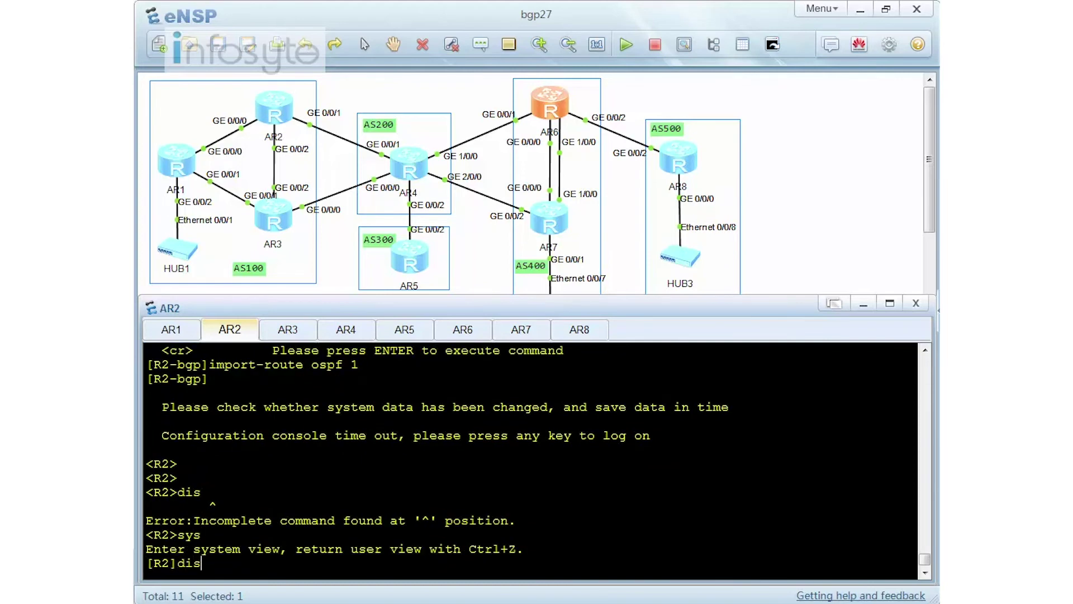
text( c c bgp)
key(Return)
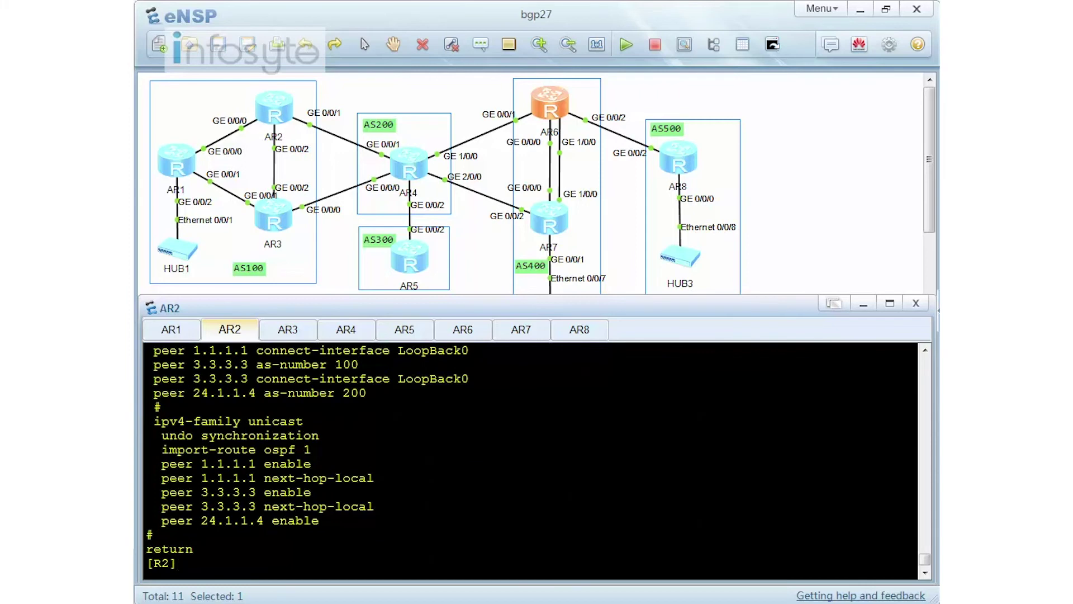
drag(313, 450, 145, 450)
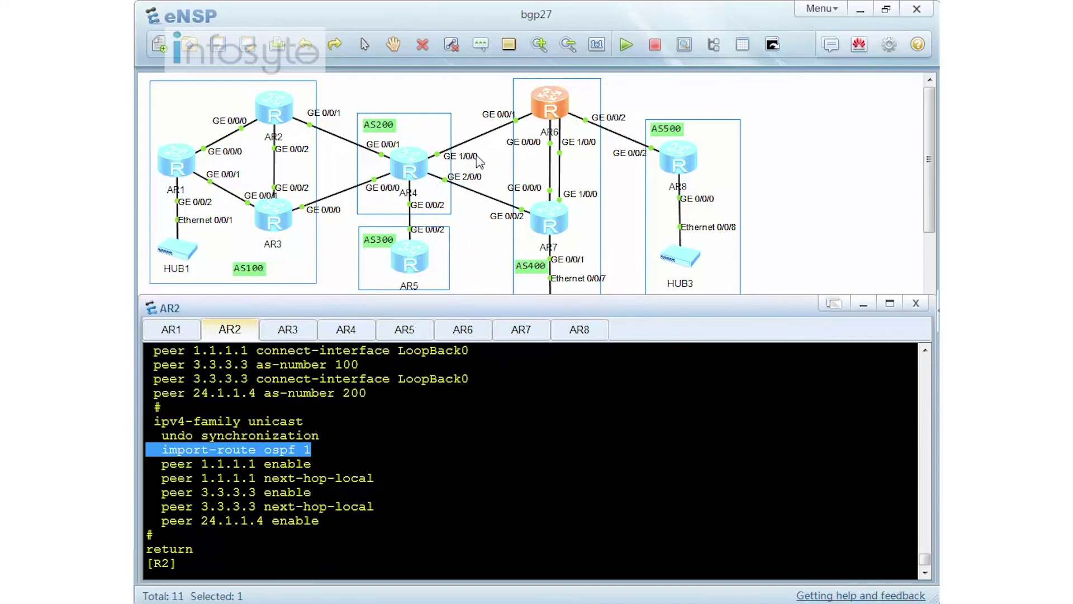
Step: On AR6, enter BGP 400 and advertise the network 68.1.1.0 with mask length 24
click(468, 333)
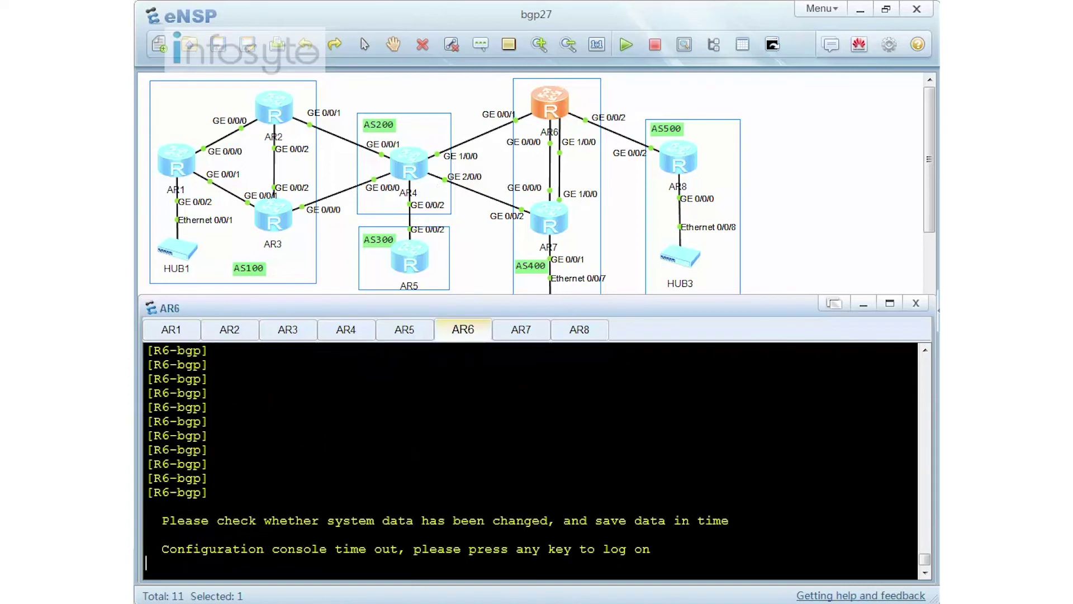
key(Return)
text(sys)
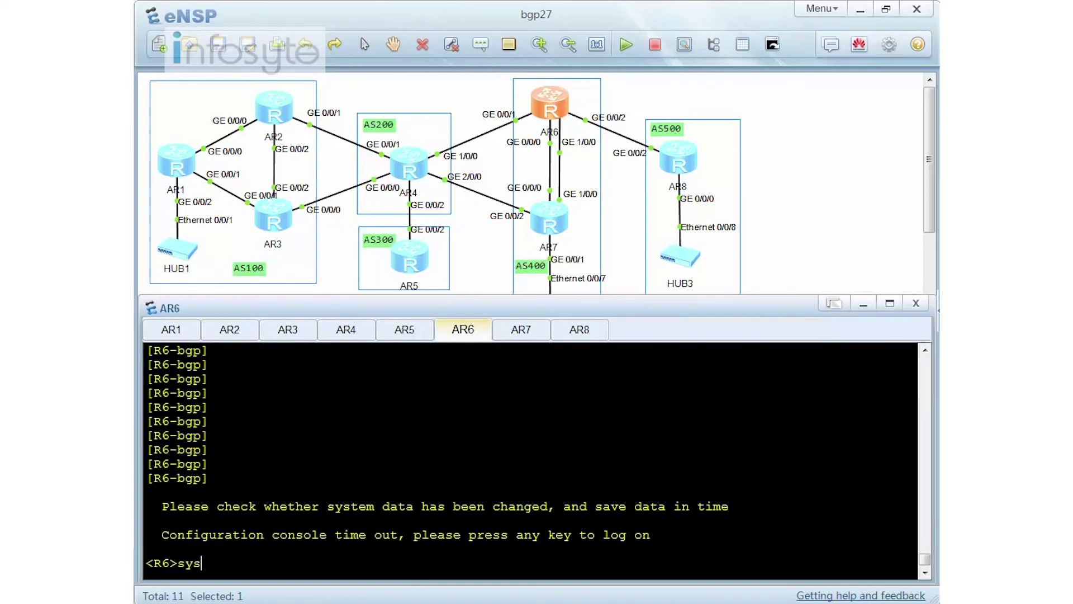
key(Return)
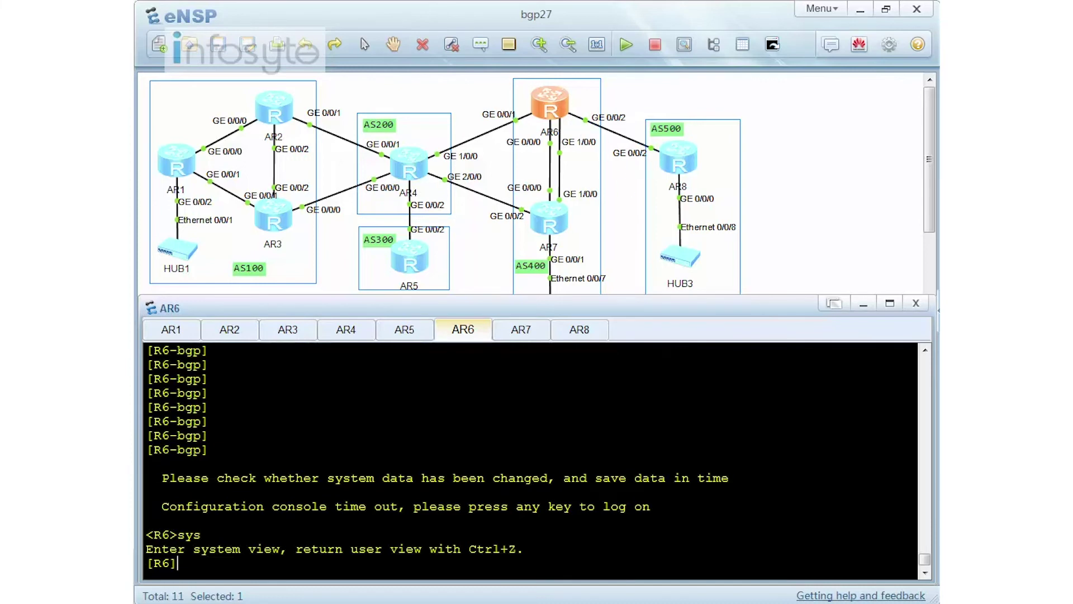
text(bgp 400)
key(Return)
text(net 5)
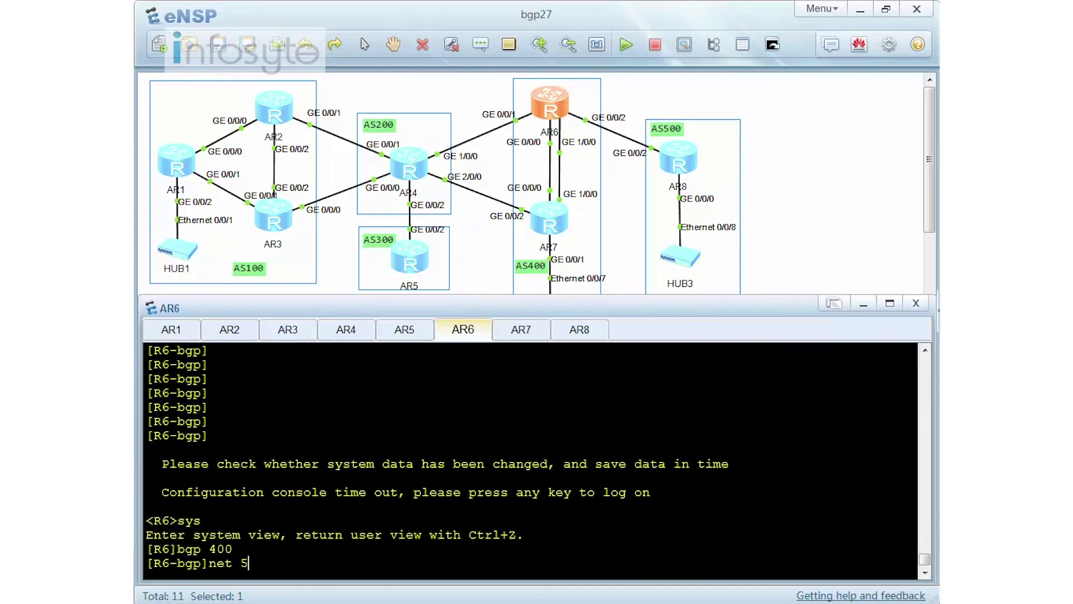
text(8)
key(BackSpace)
key(BackSpace)
text(68.1.1.0 24)
key(Return)
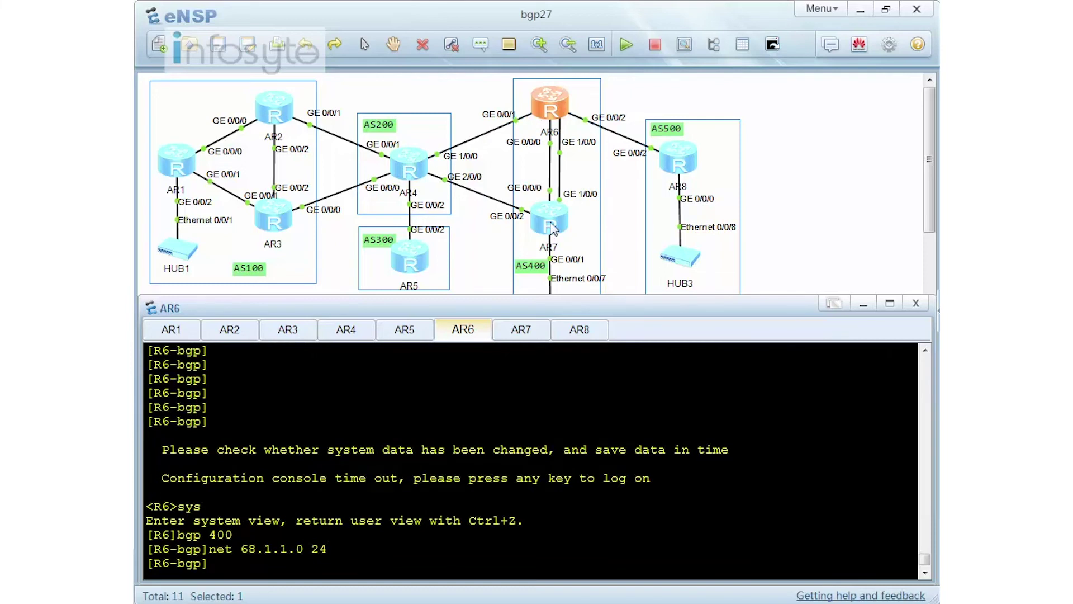
Step: Repeat the ping from AR7 to 10.0.2.1 and display AR7's BGP routing table through to its last entries
click(540, 337)
key(Up)
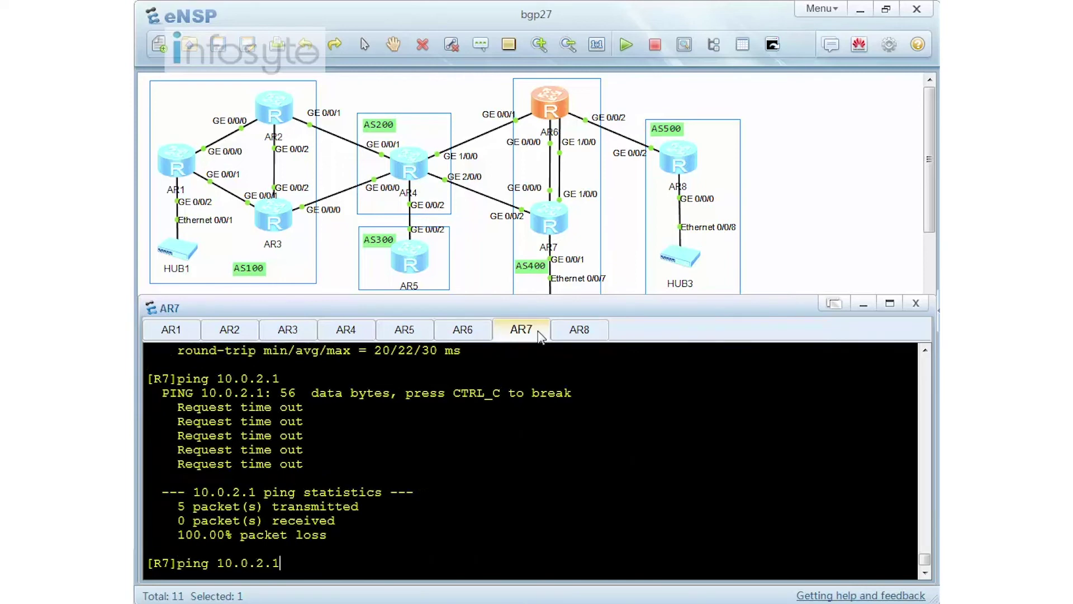
key(Return)
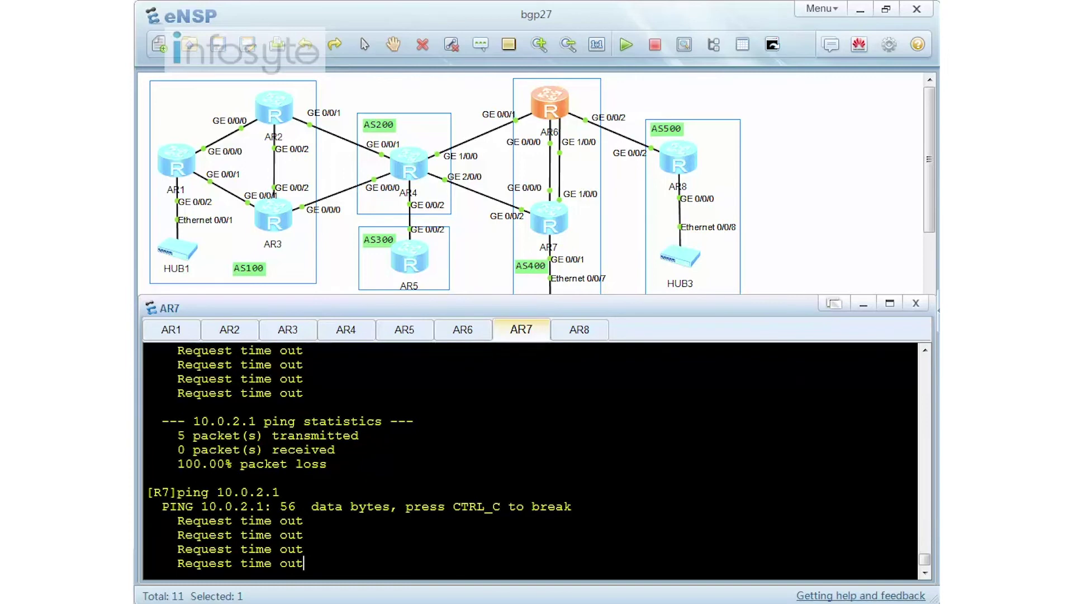
text(d)
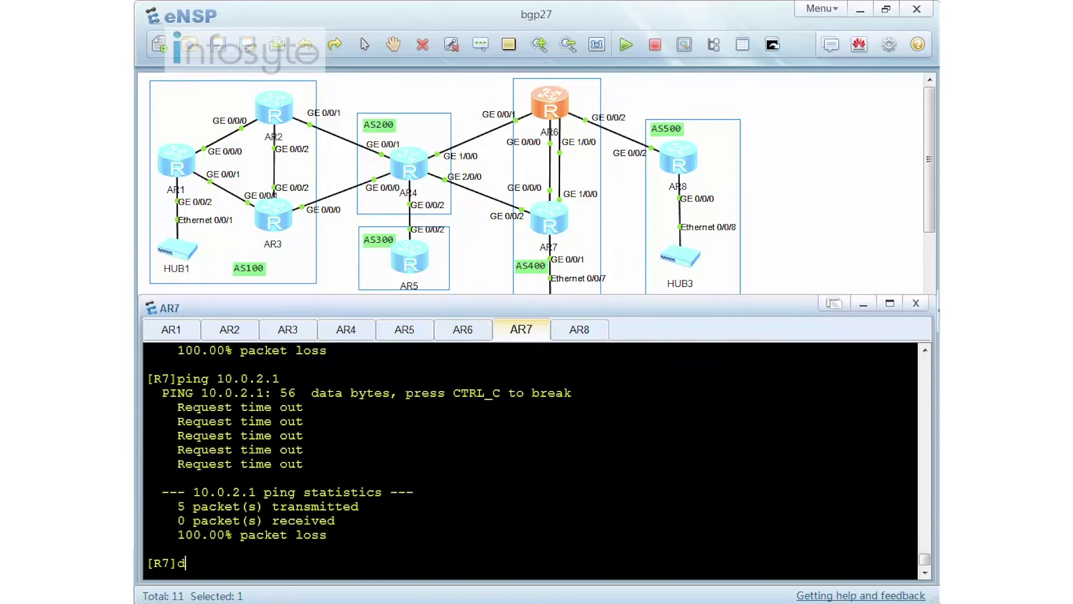
text(is bgp rou)
key(Return)
key(space)
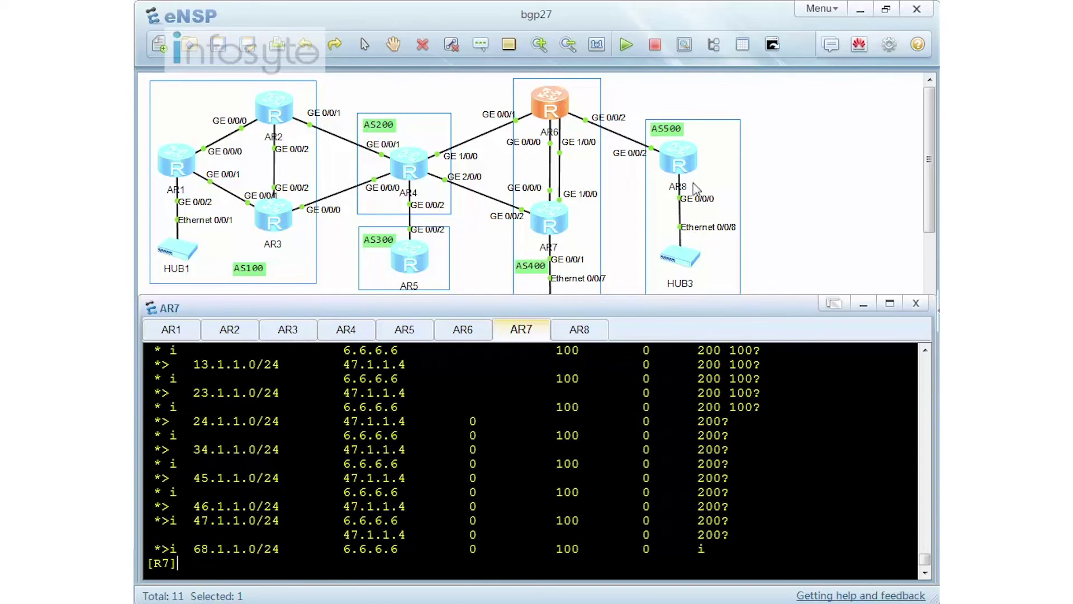
Step: Log on to AR8, enter system view, and display its BGP routing table
click(584, 332)
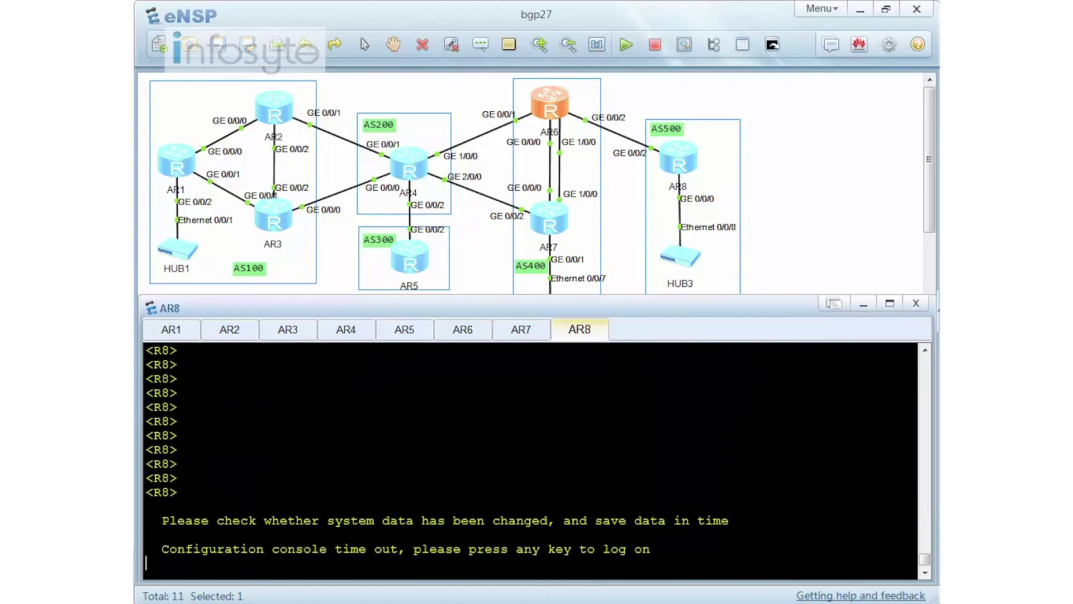
key(Return)
text(sys)
key(Return)
text(dis bgp rou)
key(Return)
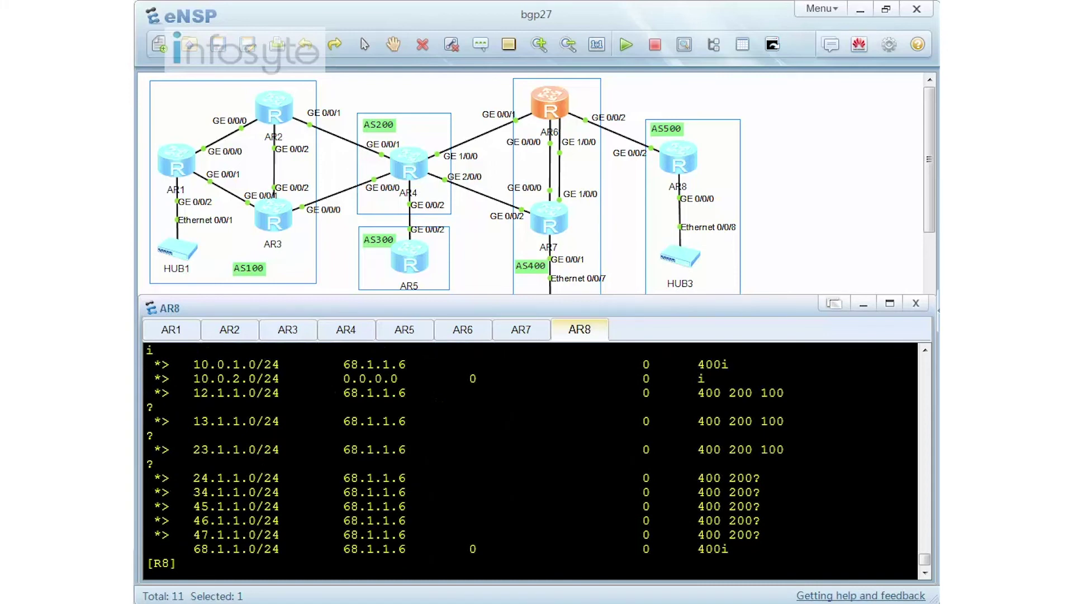
Step: From AR8, ping 10.0.0.1 and 10.0.1.1
text(ping 10.0.0.1)
key(Return)
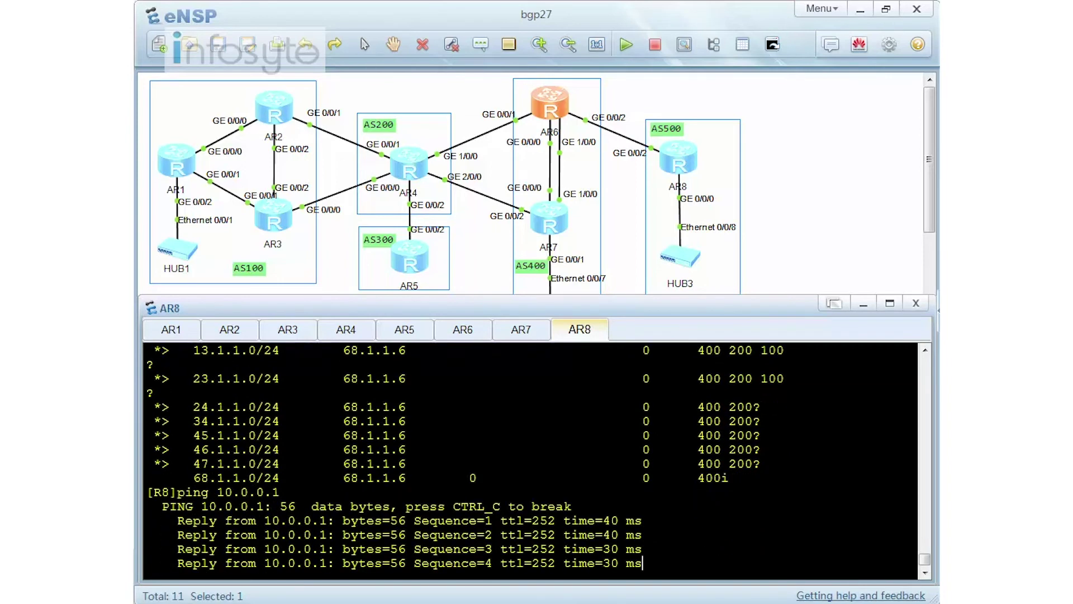
text(ping 10.1.)
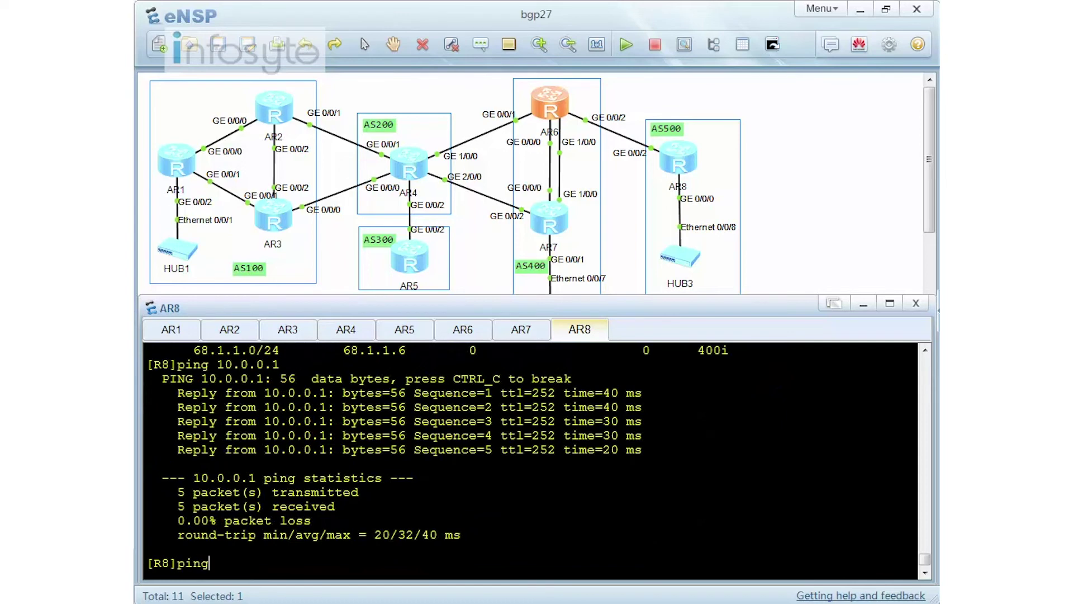
key(BackSpace)
key(BackSpace)
text(0.1.1)
key(Return)
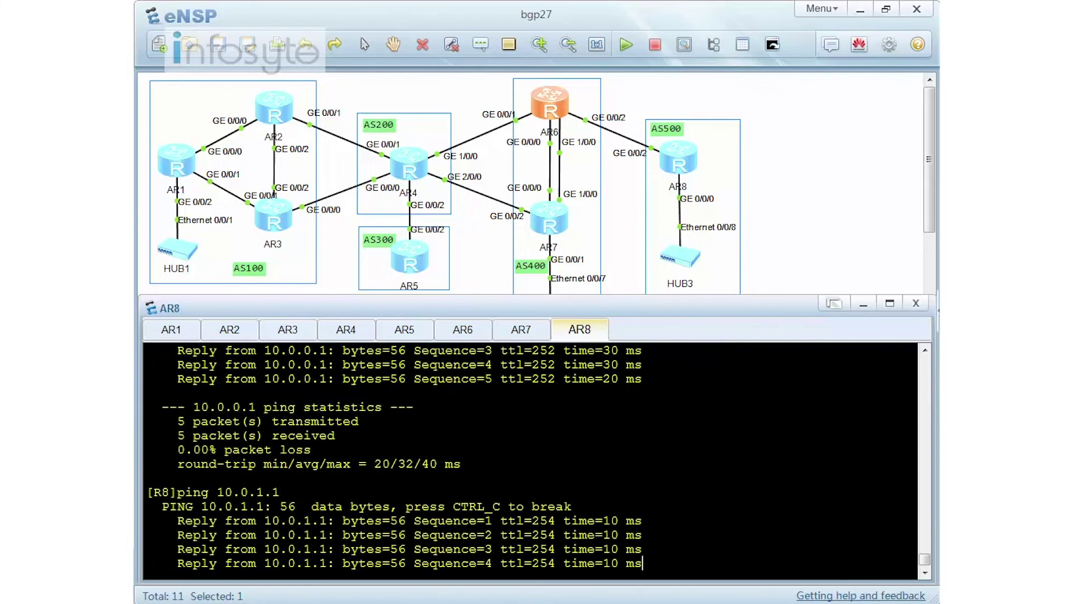
Step: From AR7, ping 10.0.2.1 once more and trace the route to it, stopping the trace after the third hop
click(528, 332)
key(Up)
key(Up)
key(Return)
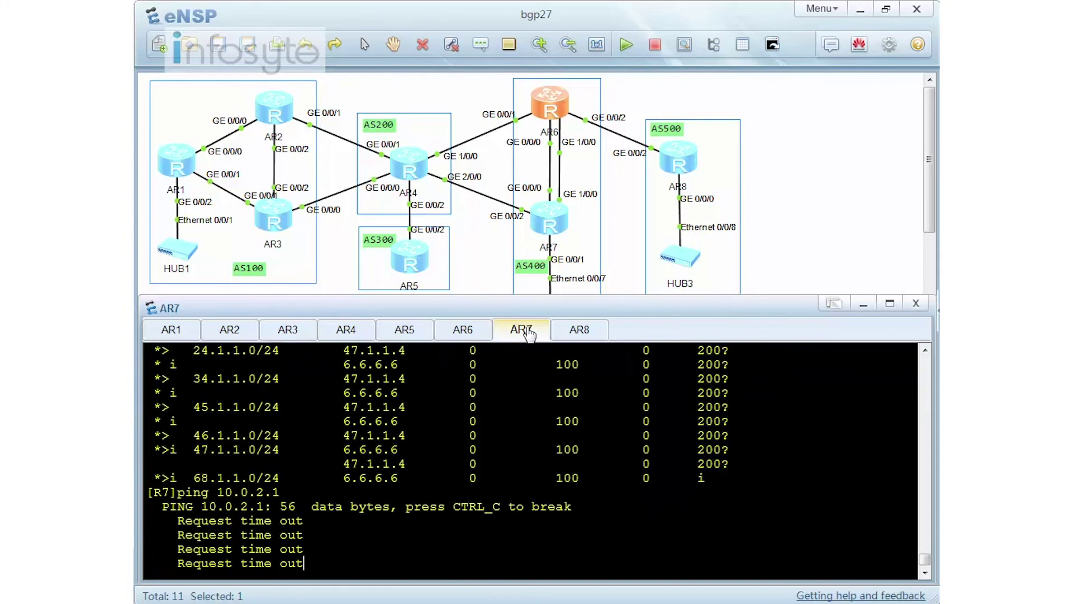
text(tra)
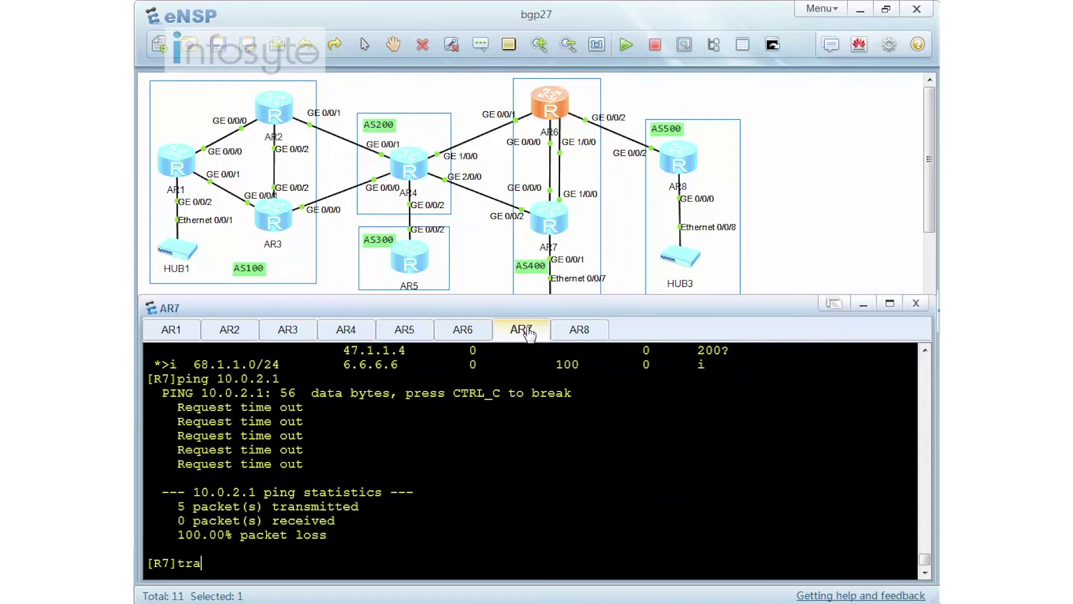
key(Tab)
text(10.)
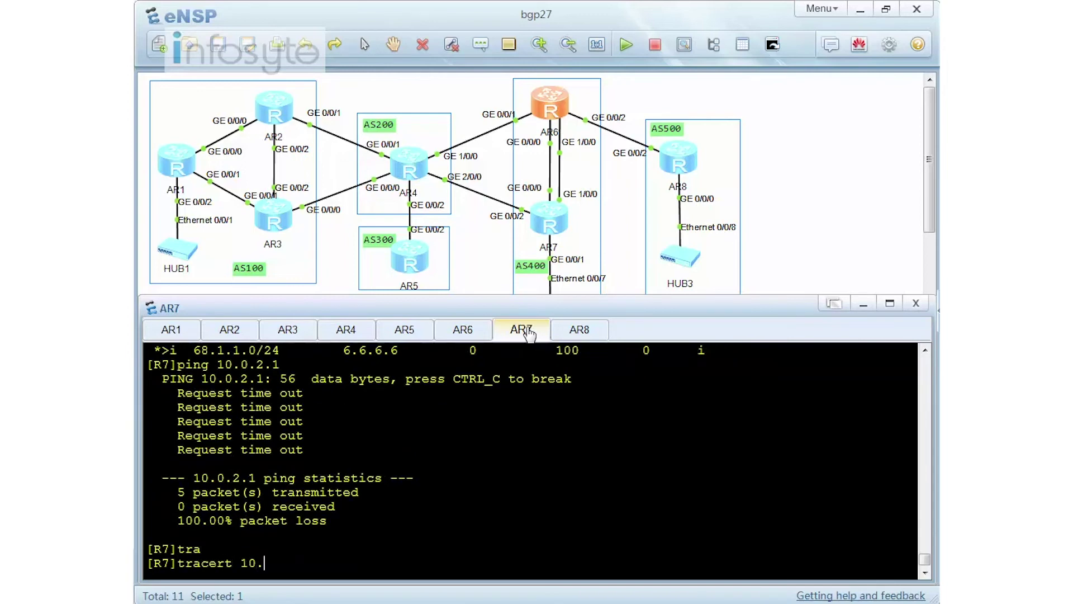
text(0.2.1)
key(Return)
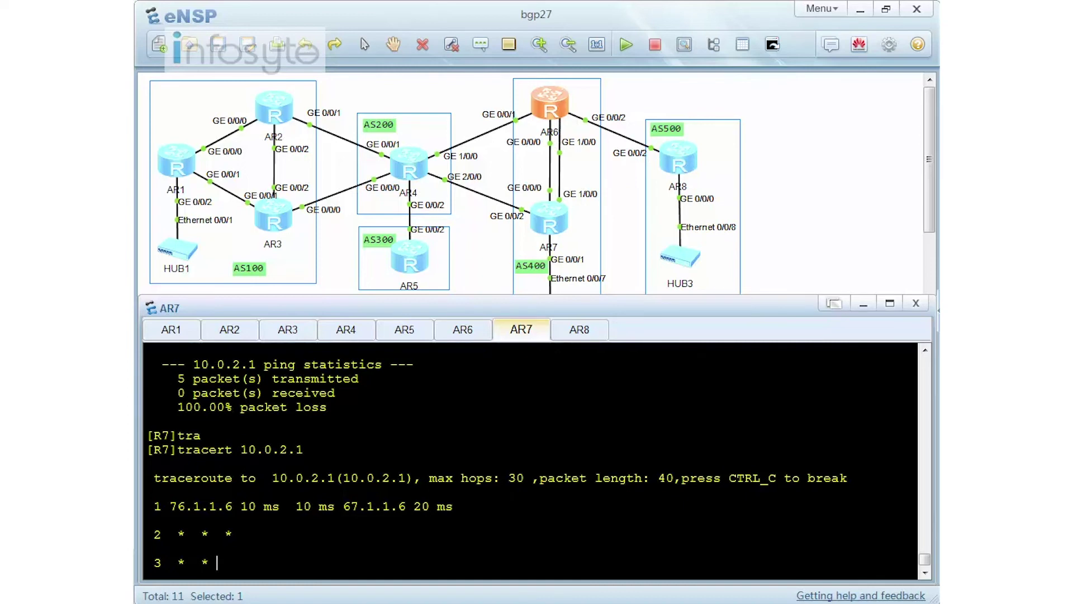
key(ctrl+c)
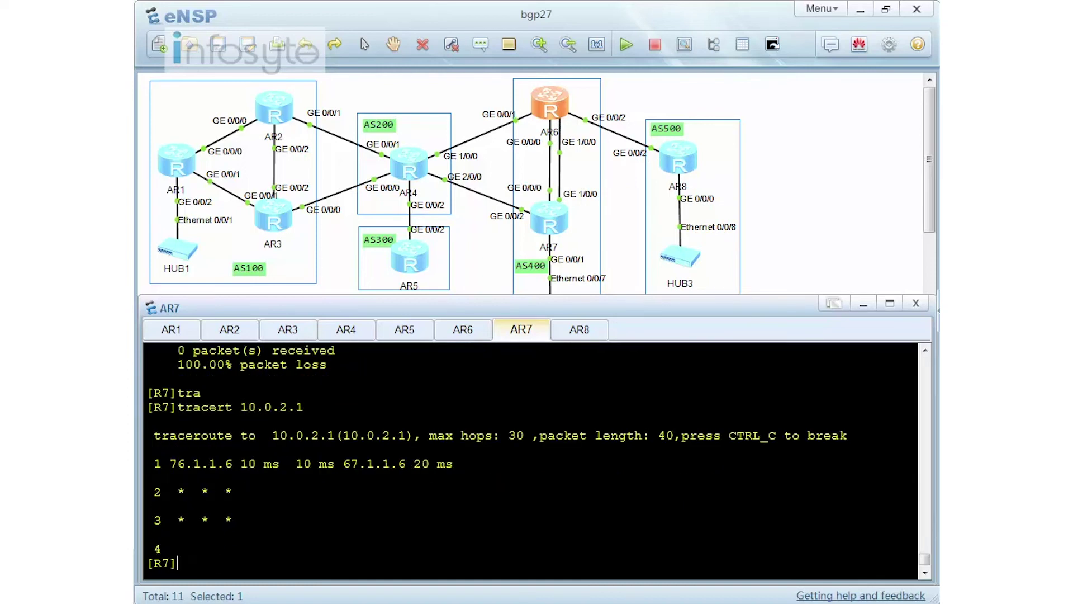
Step: Display AR8's IP routing table and examine the EBGP and direct entries for routes back towards AR7
click(463, 330)
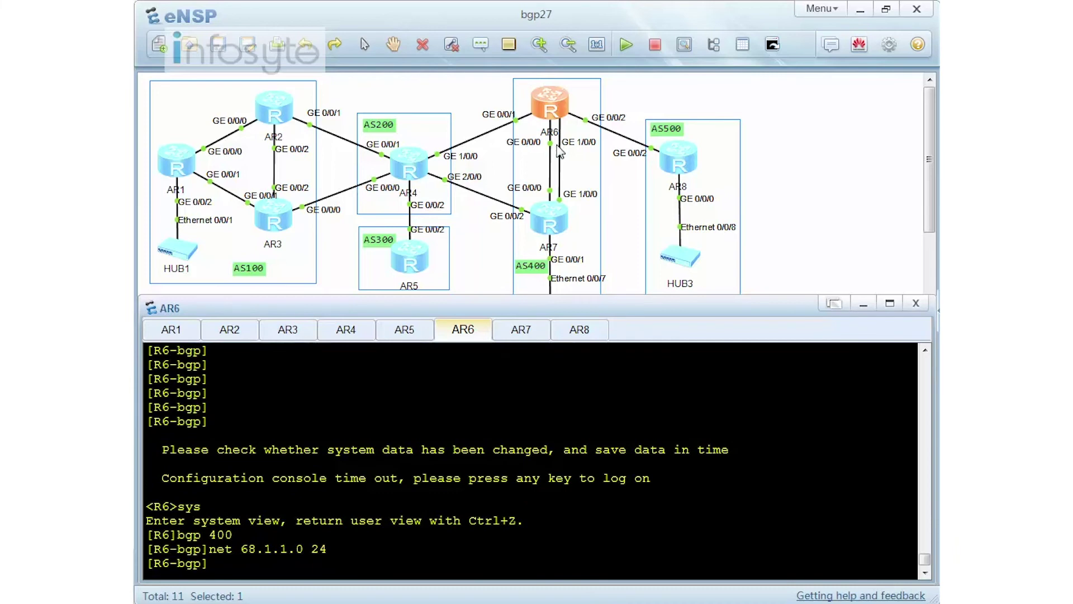
click(581, 335)
text(dis bg)
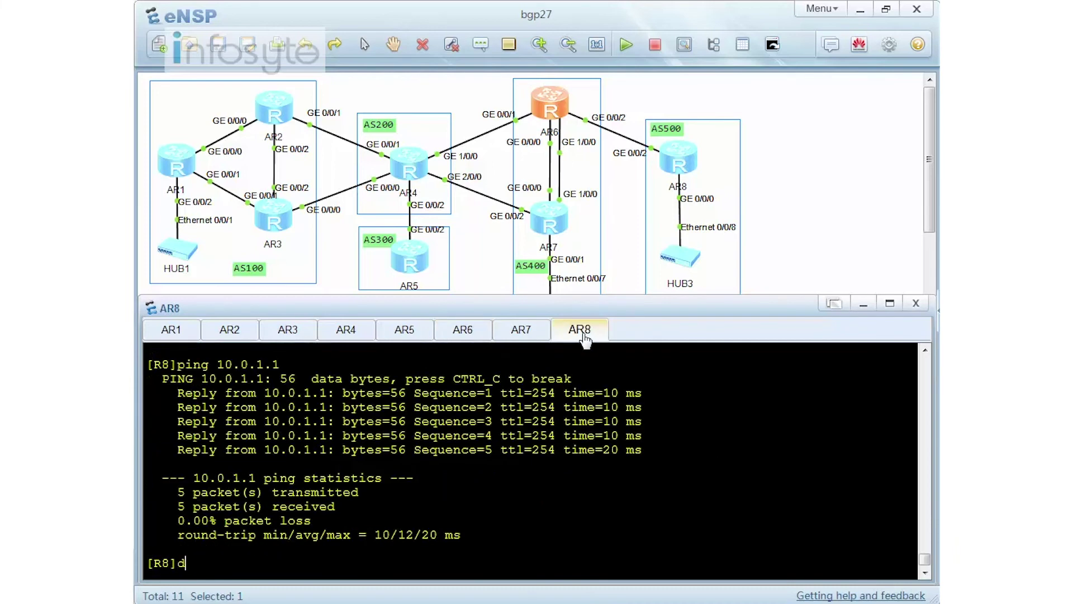
key(BackSpace)
key(BackSpace)
text(ip ro)
key(Tab)
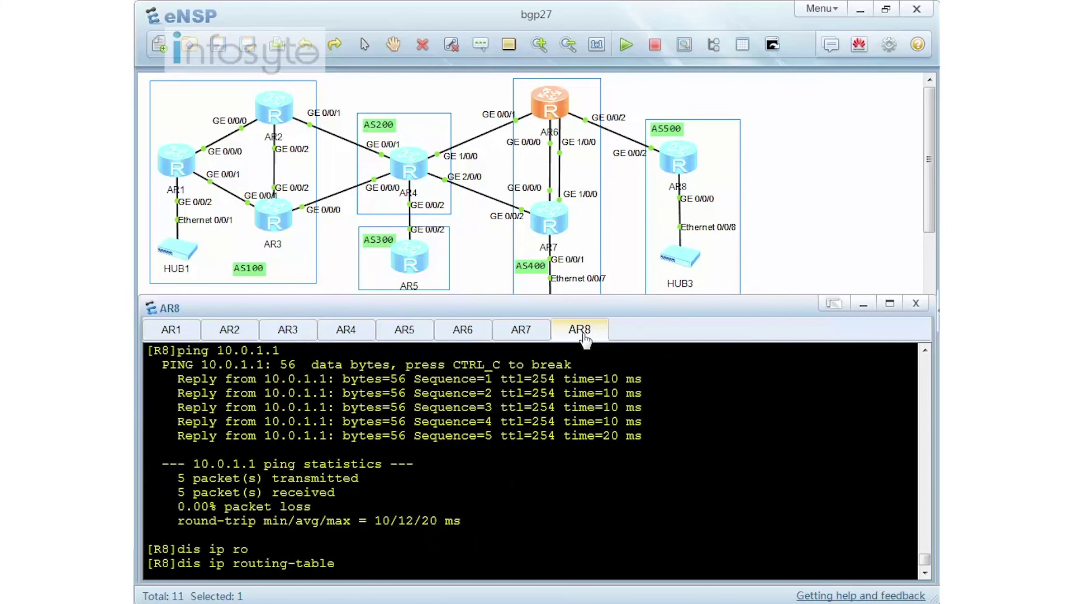
key(Return)
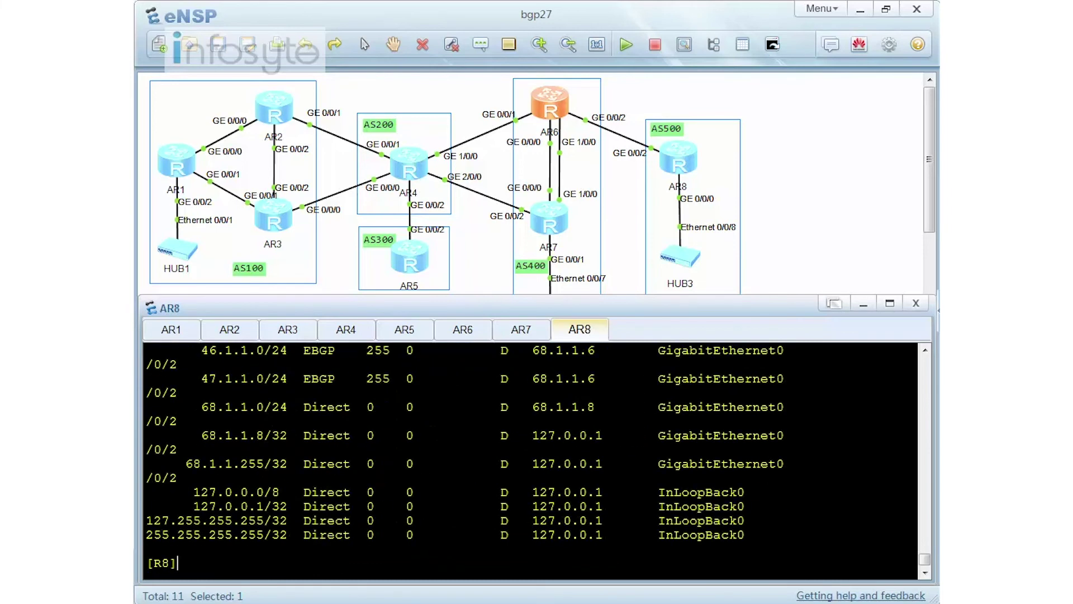
scroll(465, 455, up, 3)
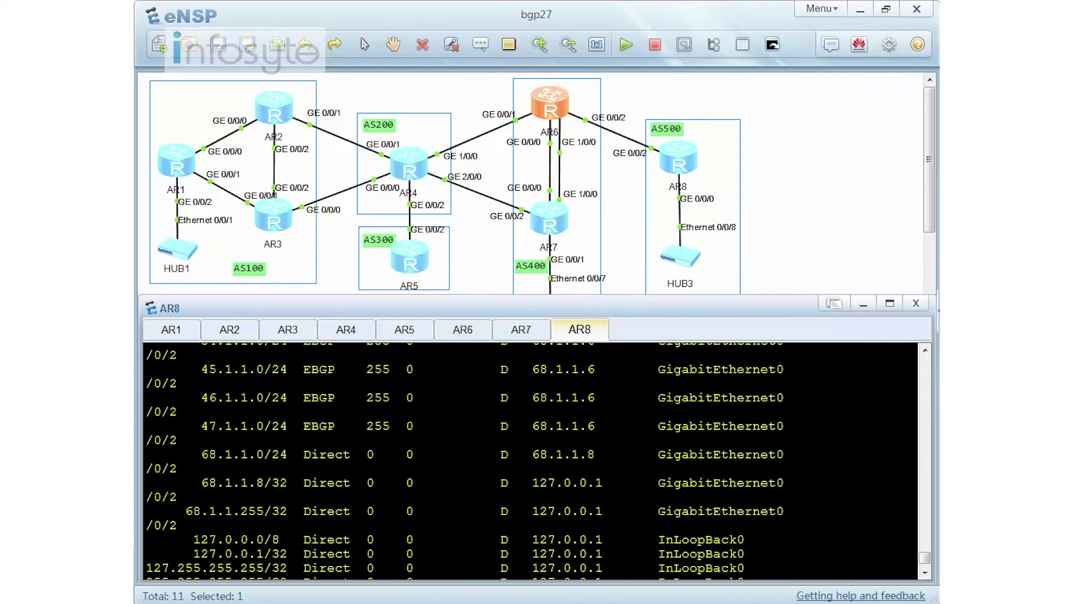
scroll(531, 461, down, 3)
scroll(531, 461, up, 15)
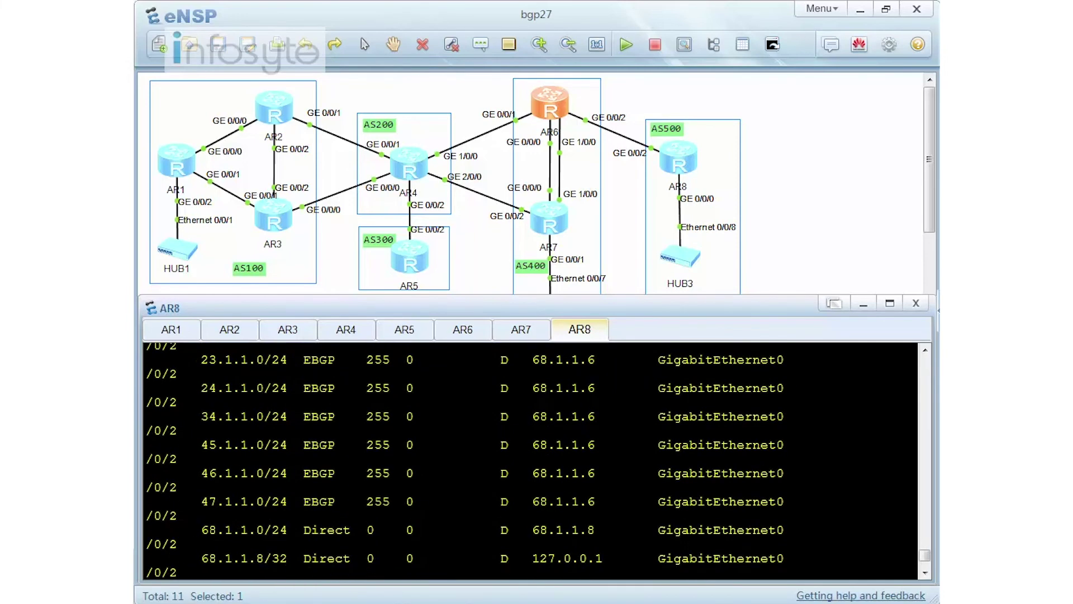
Step: Review the EBGP and direct entries in AR8's IP routing table and display only its static-protocol routes
scroll(531, 461, up, 6)
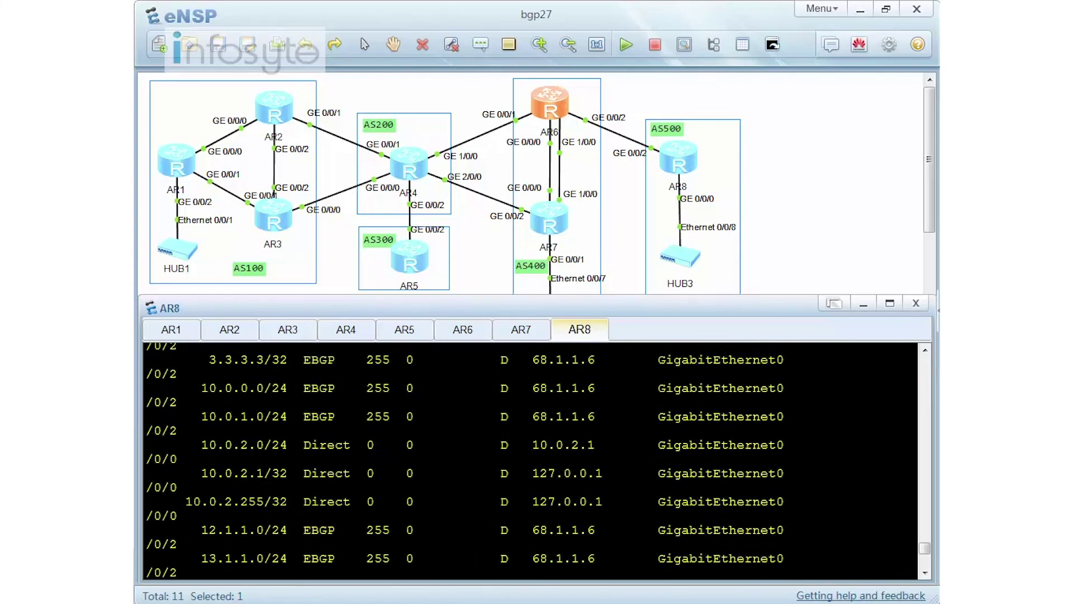
scroll(531, 461, up, 4)
scroll(531, 461, down, 4)
scroll(530, 461, down, 10)
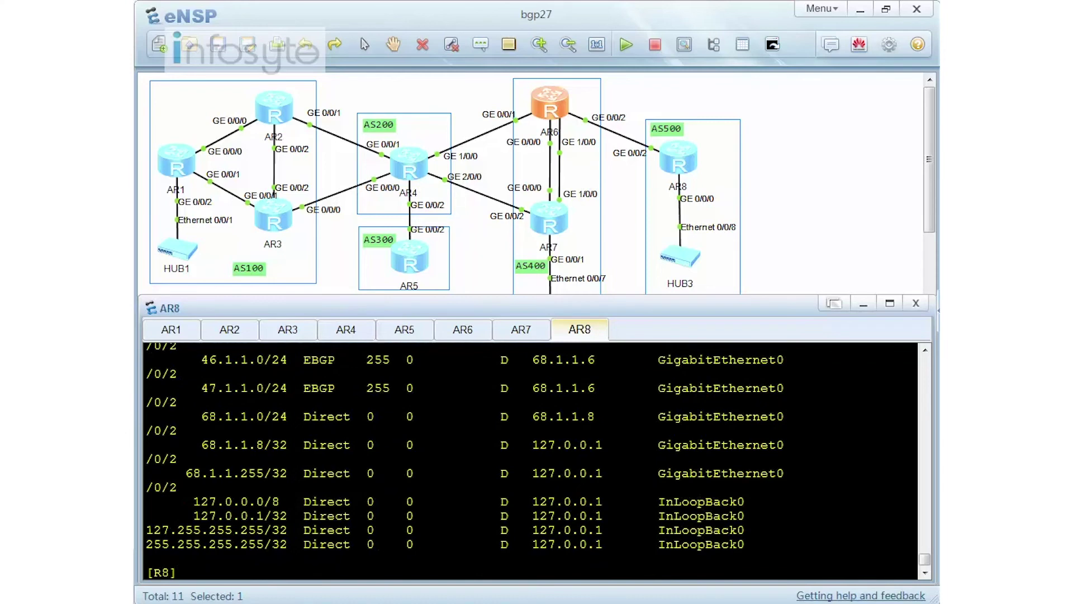
text(dis ip ro)
key(Tab)
text(p sts)
key(BackSpace)
text(atic)
key(BackSpace)
key(BackSpace)
key(BackSpace)
key(BackSpace)
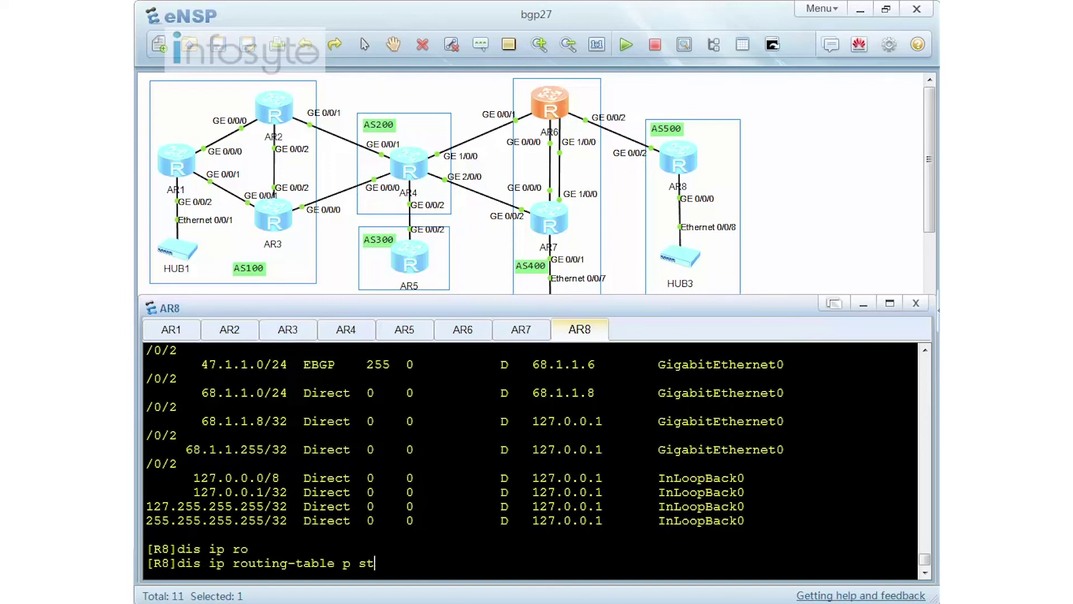
key(Tab)
key(Return)
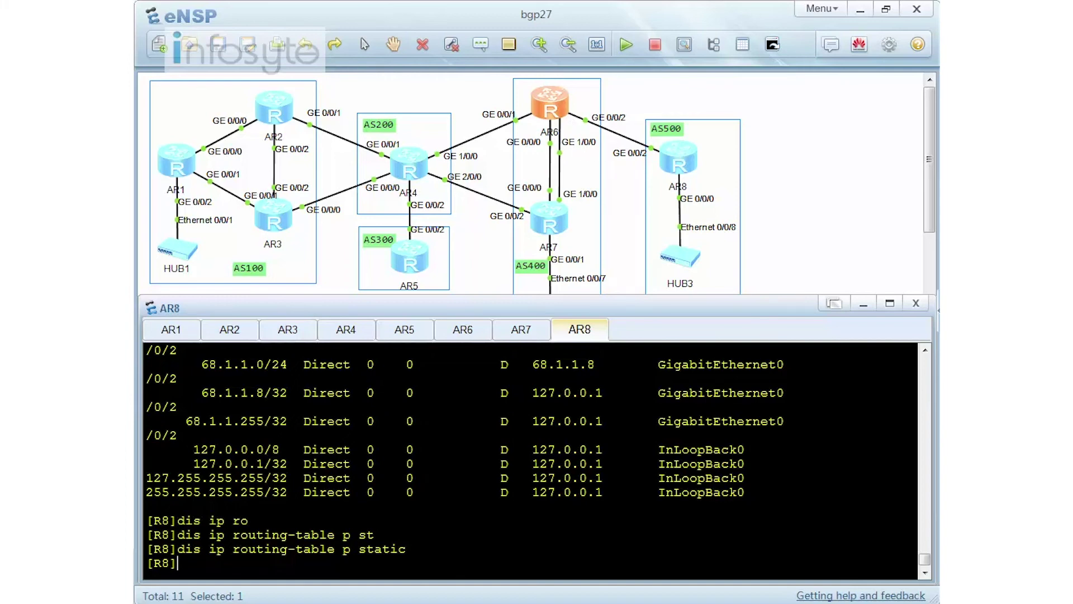
Step: Add a static default route on AR8, 0.0.0.0 with mask 0, via next hop 68.1.1.6
text(ip r)
key(Tab)
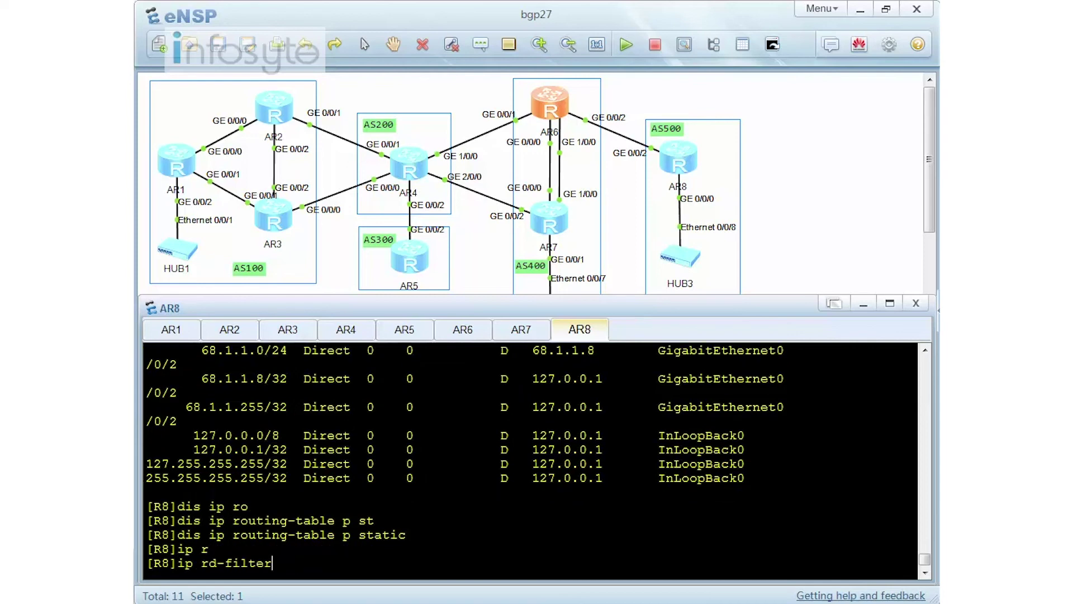
key(BackSpace)
key(BackSpace)
key(BackSpace)
key(BackSpace)
key(BackSpace)
key(BackSpace)
key(BackSpace)
key(BackSpace)
key(BackSpace)
text(ro)
key(Tab)
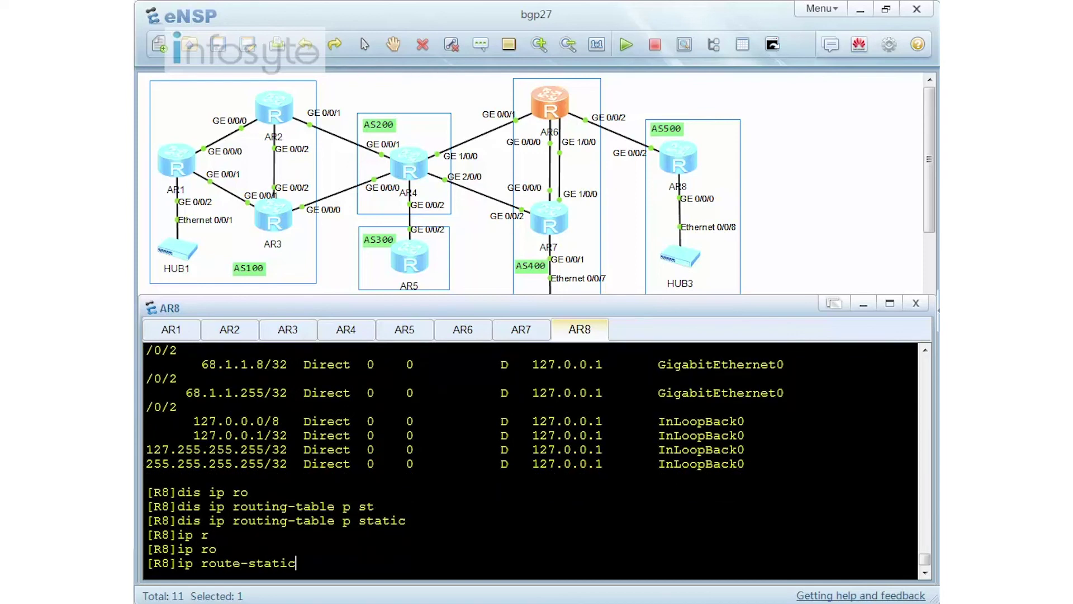
text(0.0.0.0 0 68.1.1.6)
key(Return)
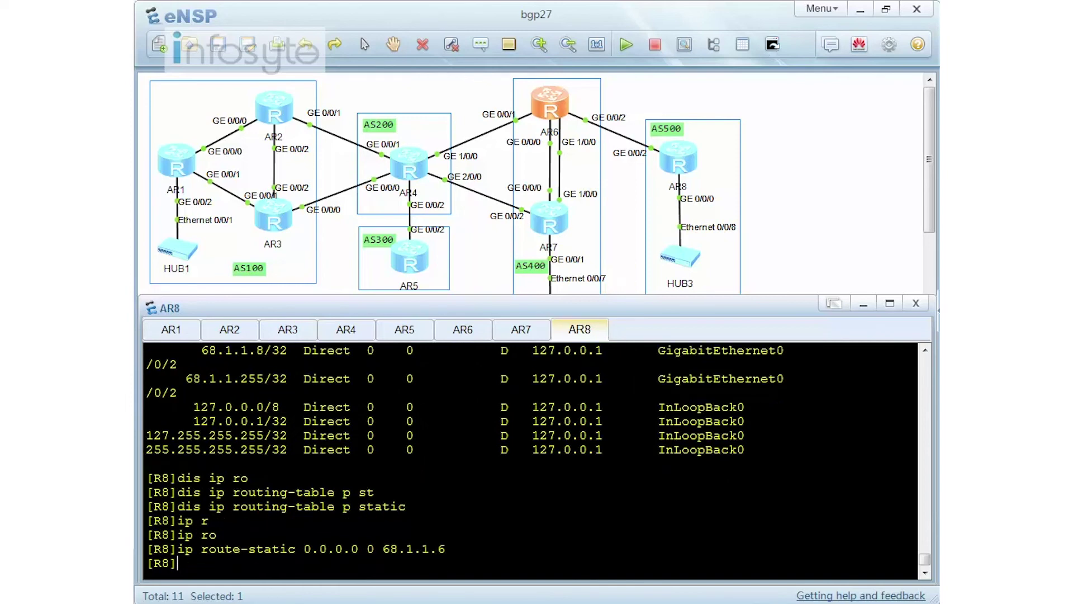
Step: From AR7, trace the route to 10.0.2.1 again and ping the same address
click(520, 331)
key(Up)
key(Return)
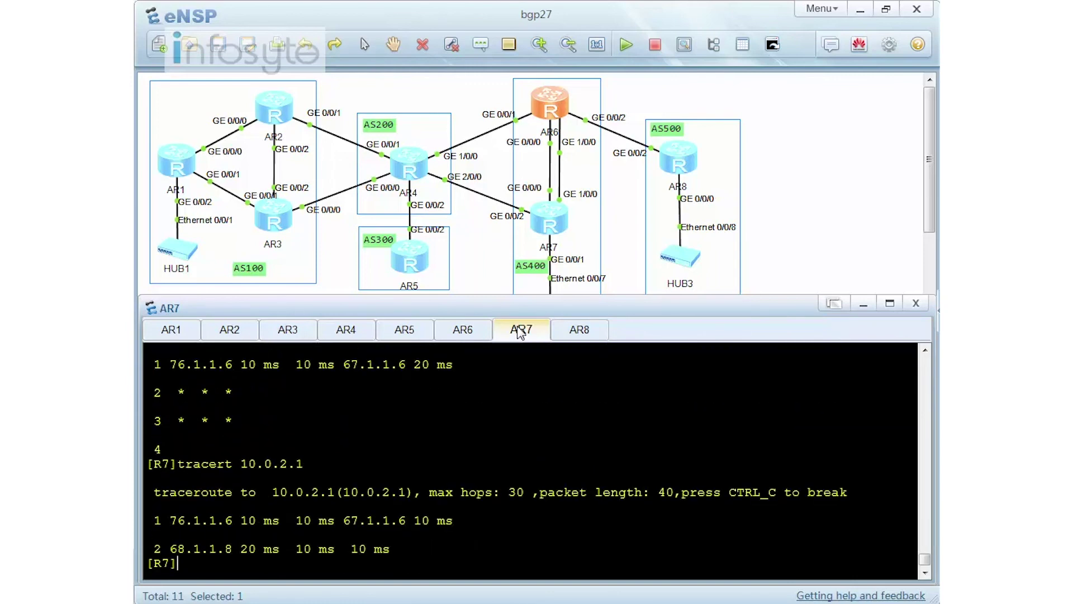
key(Up)
key(Up)
key(Return)
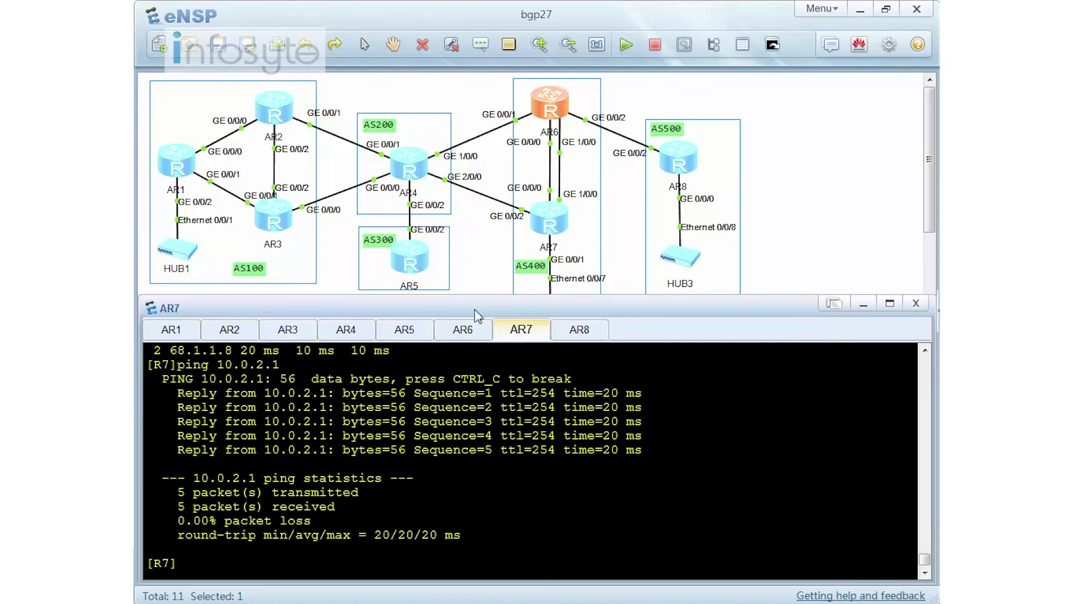
Step: On AR1, enter system view and display the current OSPF and BGP configurations
click(187, 334)
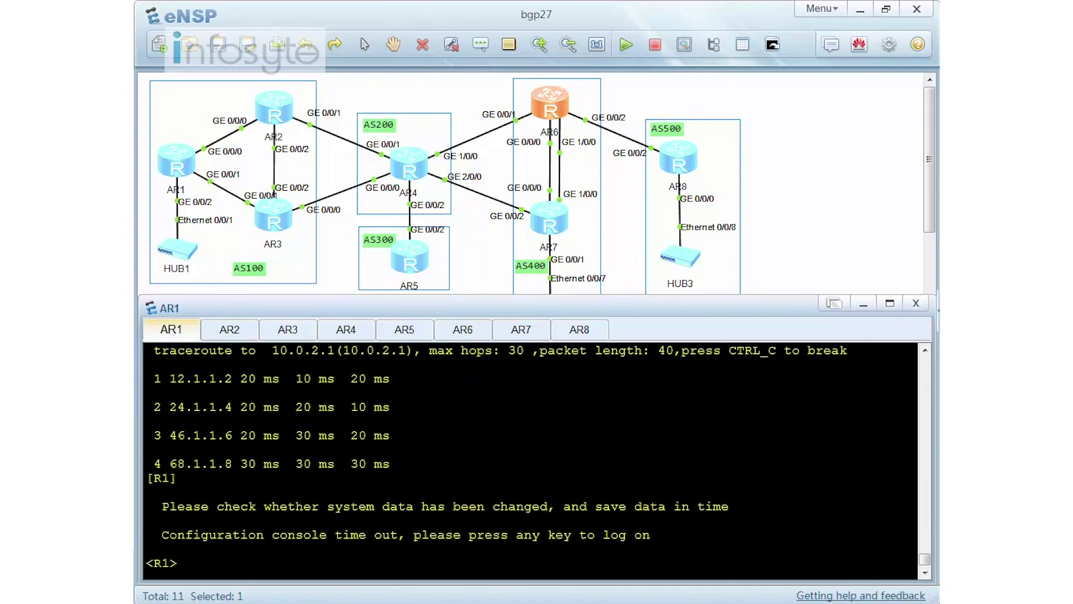
text(sys)
key(Return)
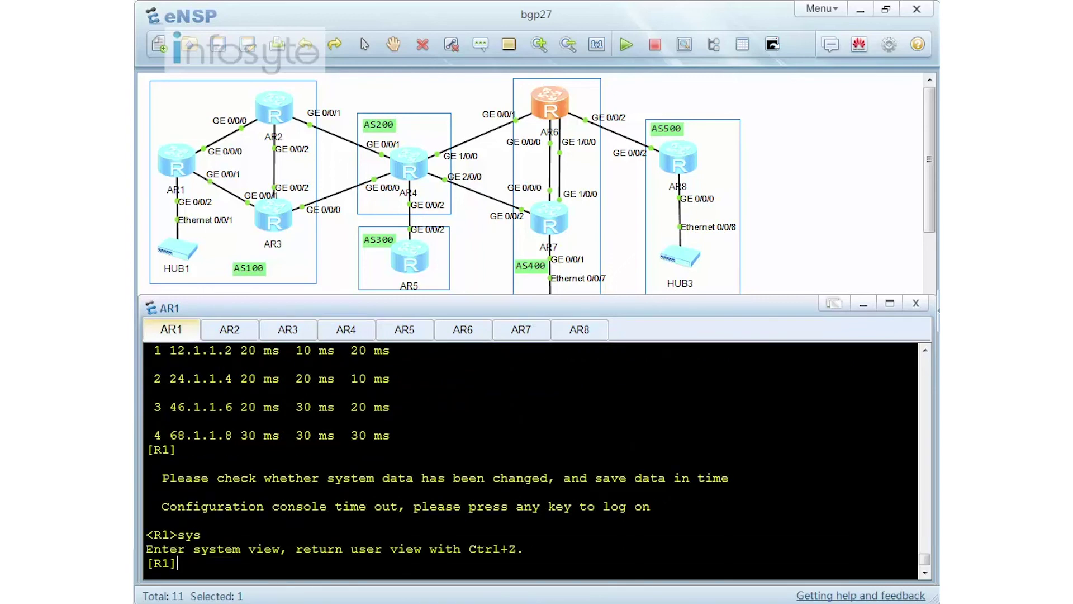
text(dis c c ospf)
key(Return)
text(dis c c bgp)
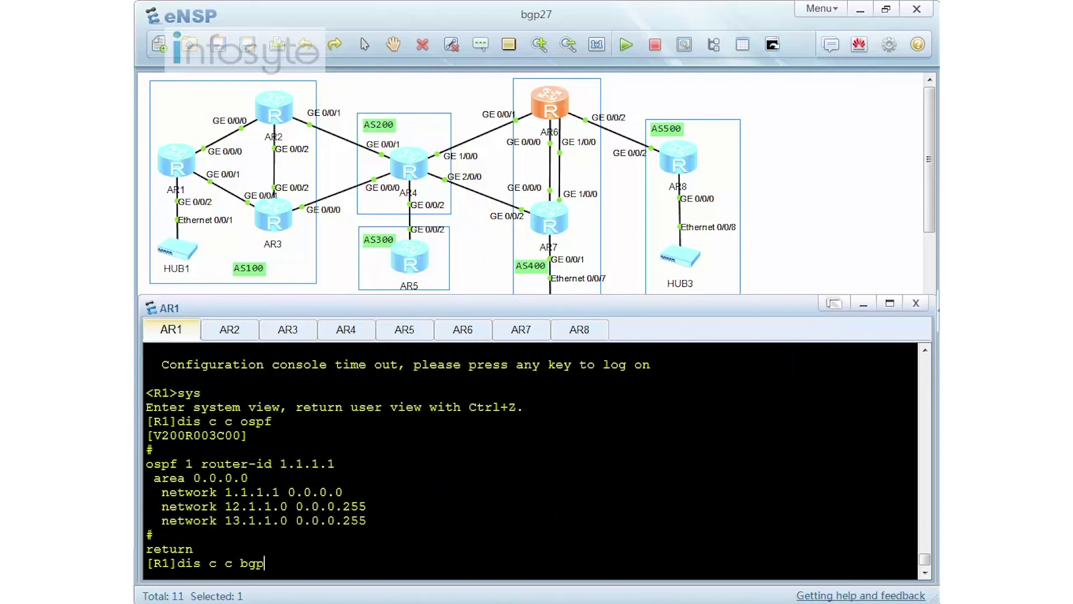
key(Return)
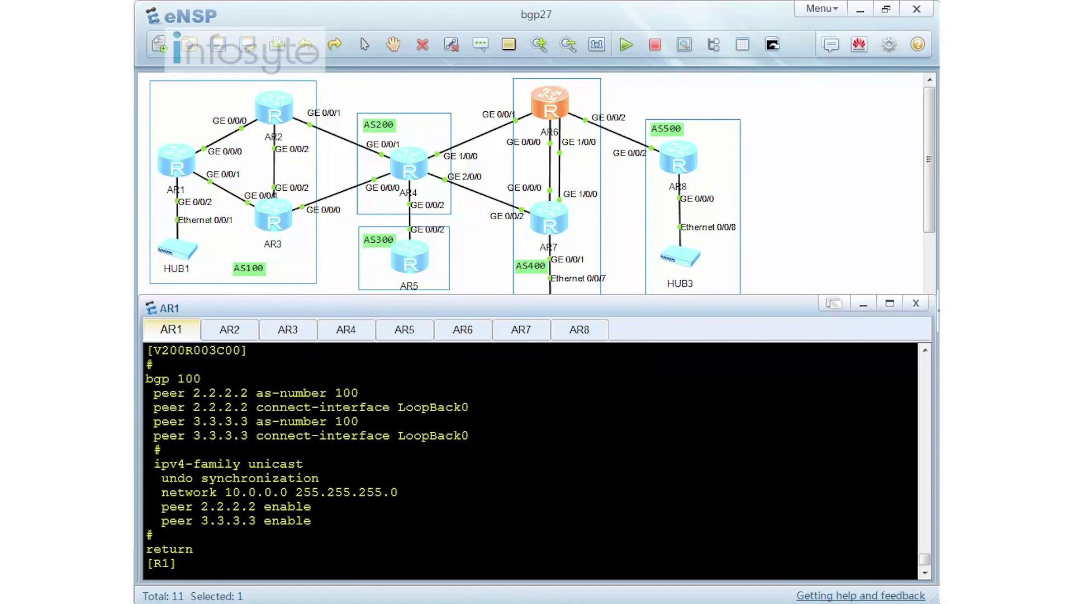
Step: Review the BGP 100 configuration shown on AR2 and highlight its import-route ospf 1 line
click(232, 335)
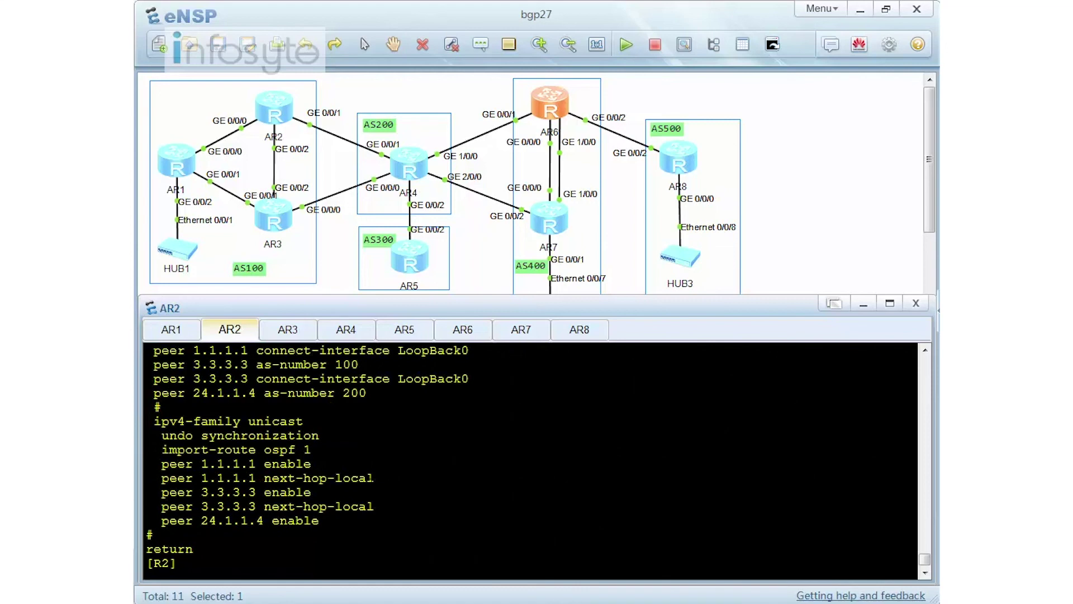
scroll(531, 459, up, 2)
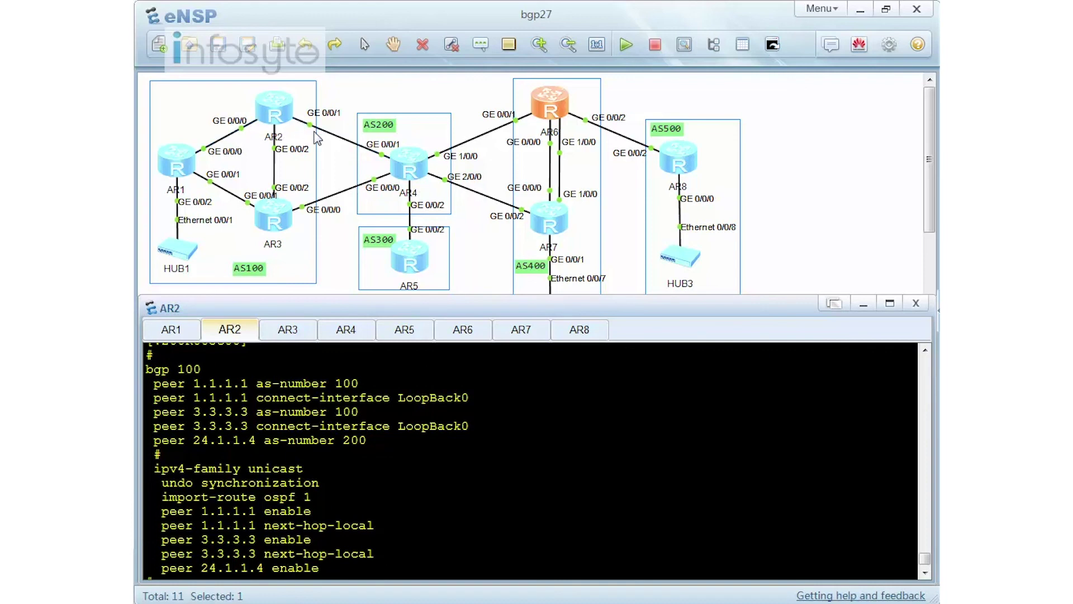
scroll(531, 458, down, 2)
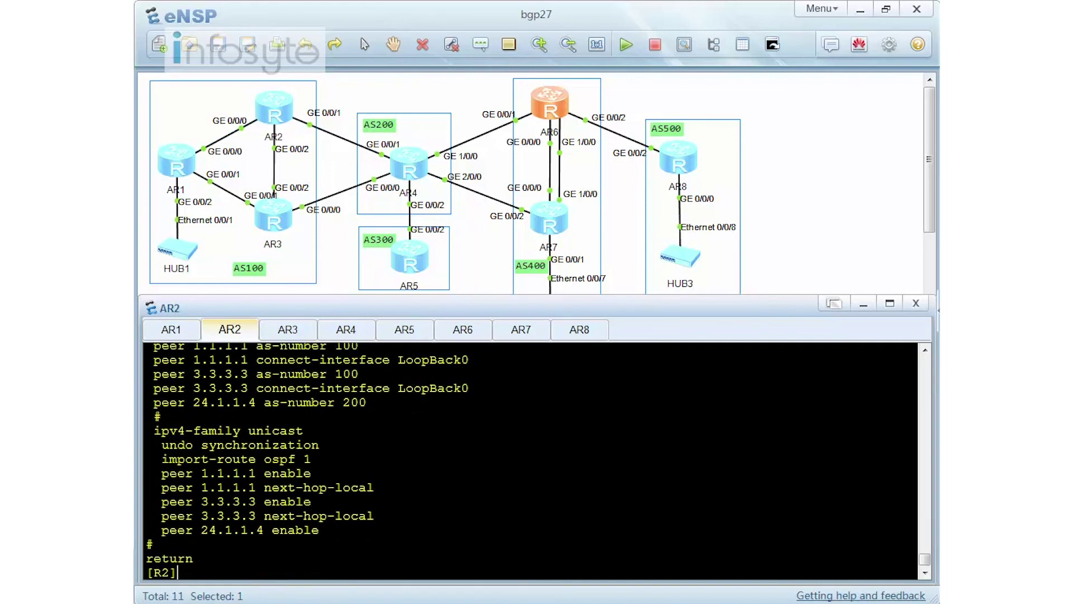
drag(312, 459, 147, 459)
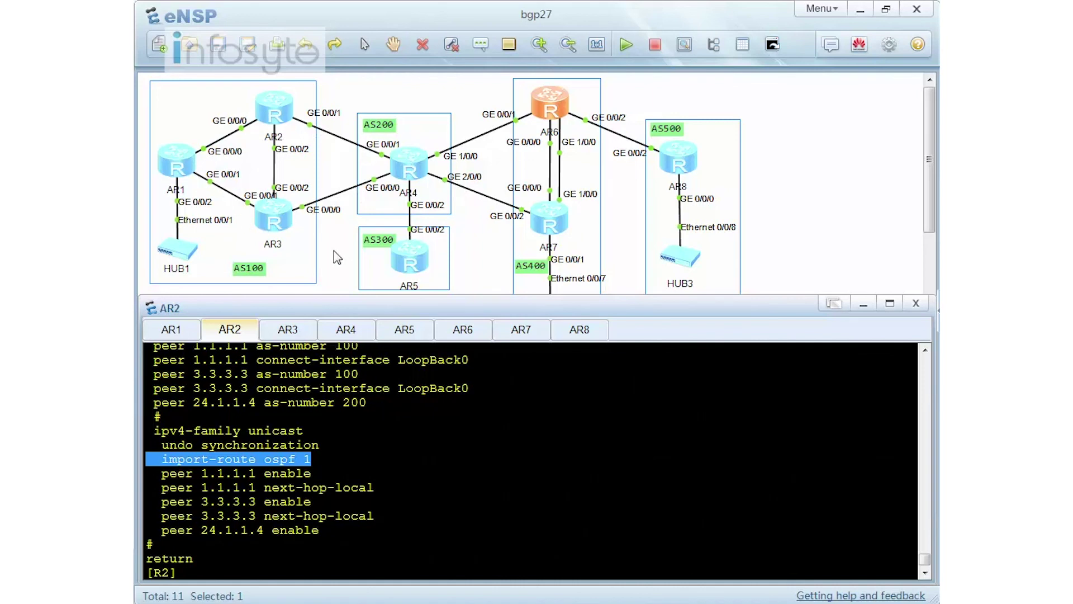
Step: Log on to AR4, enter system view, and display its BGP configuration, highlighting the import-route direct line
click(346, 330)
key(Return)
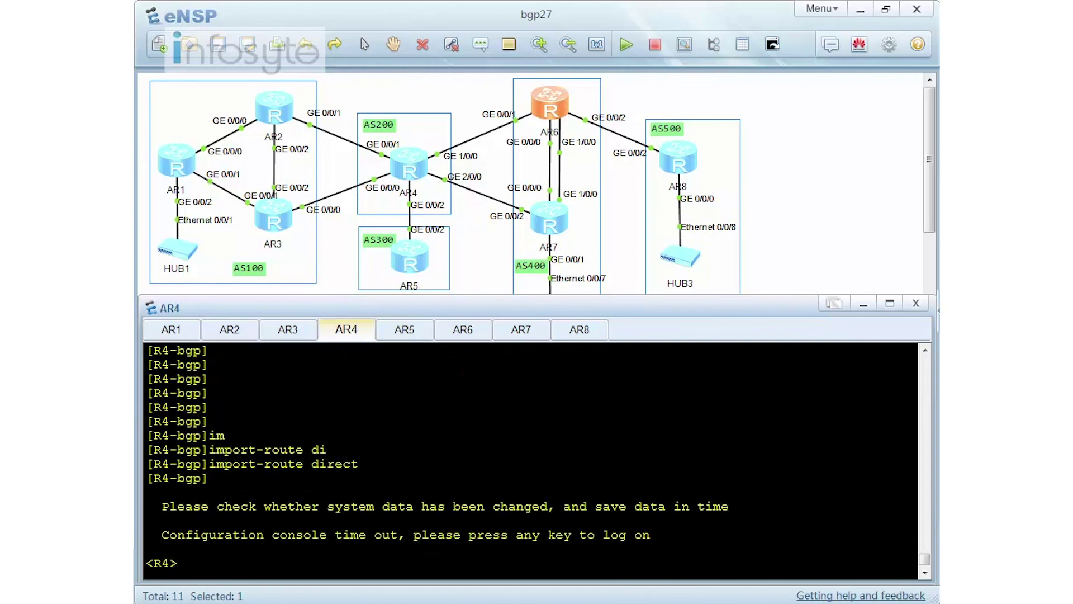
text(sys)
key(Return)
text(dis c c bgp)
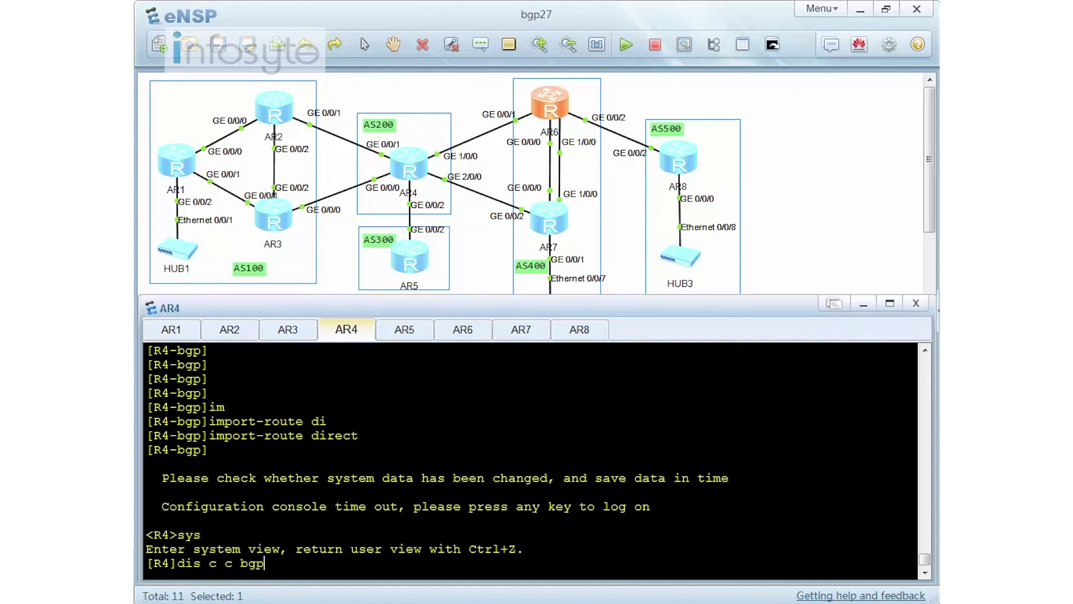
key(Return)
scroll(531, 461, up, 2)
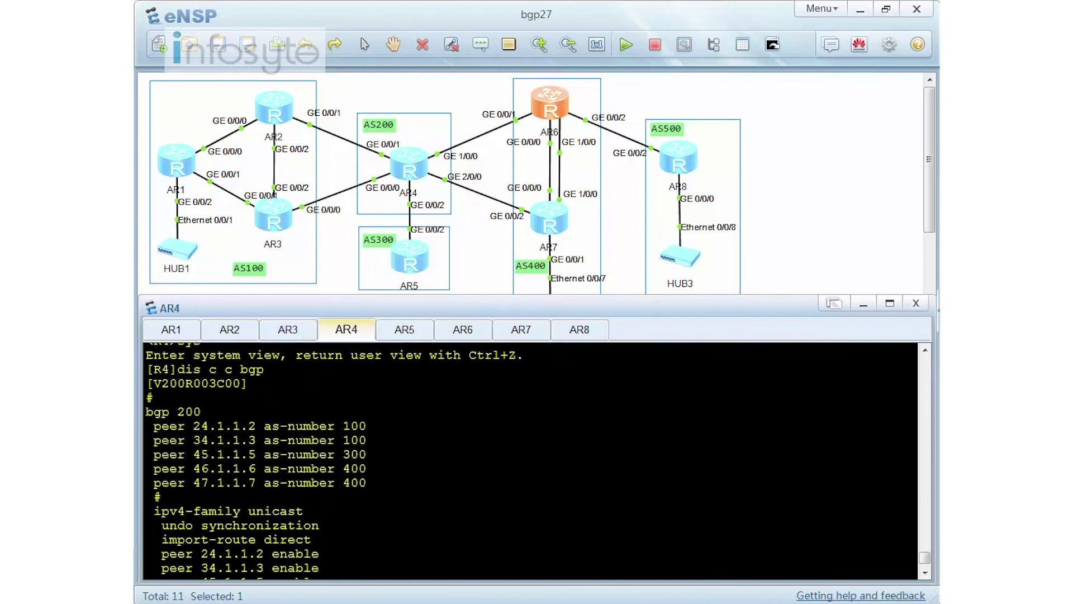
scroll(531, 461, down, 2)
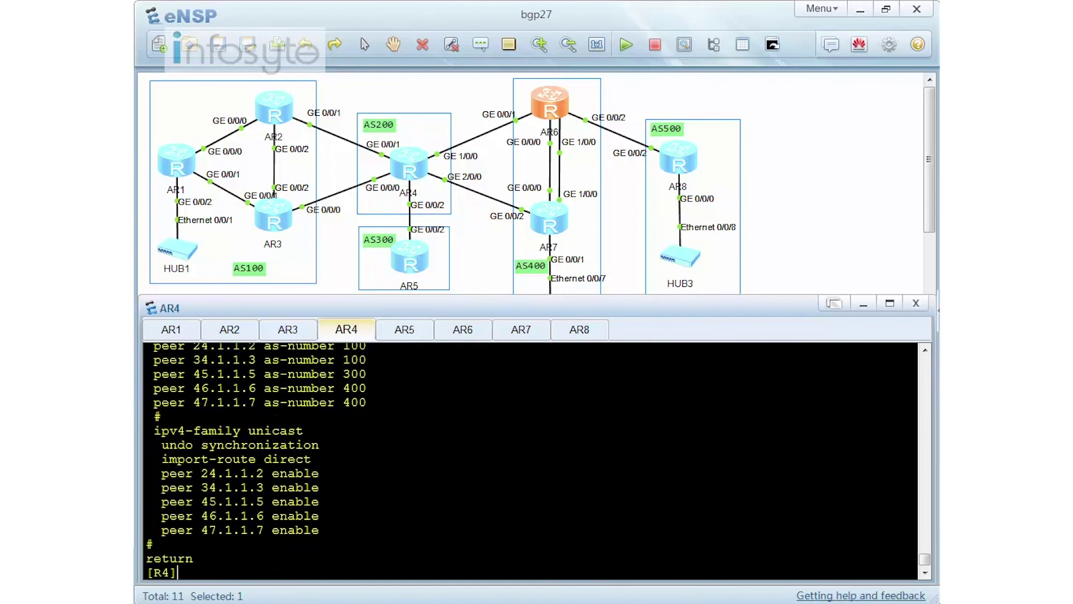
drag(312, 459, 155, 459)
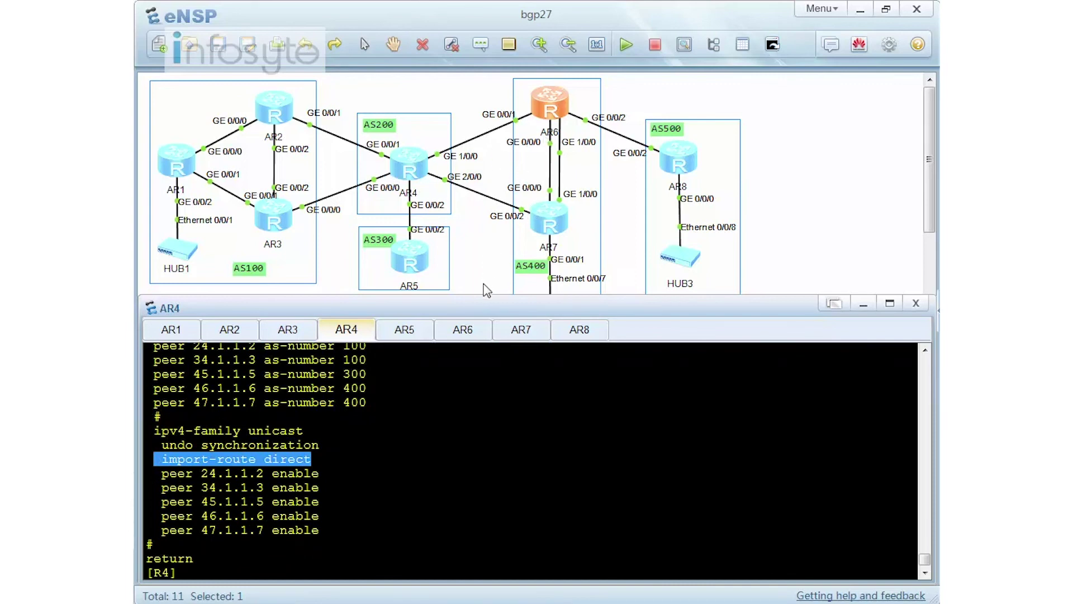
Step: Display AR6's BGP configuration to examine its advertised network and peer settings
click(462, 330)
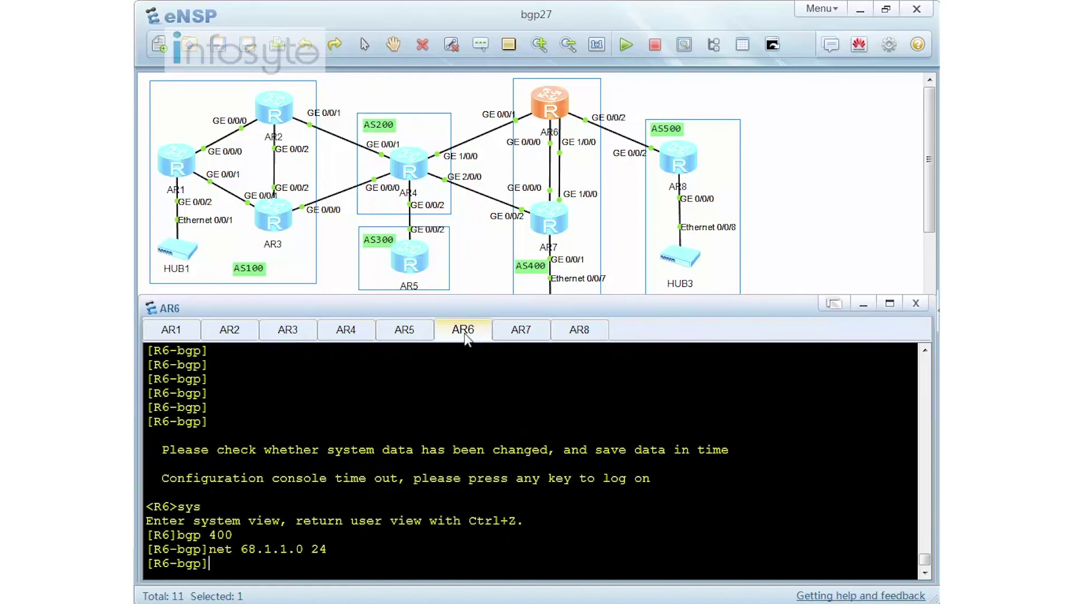
text(dis c c bgp)
key(Return)
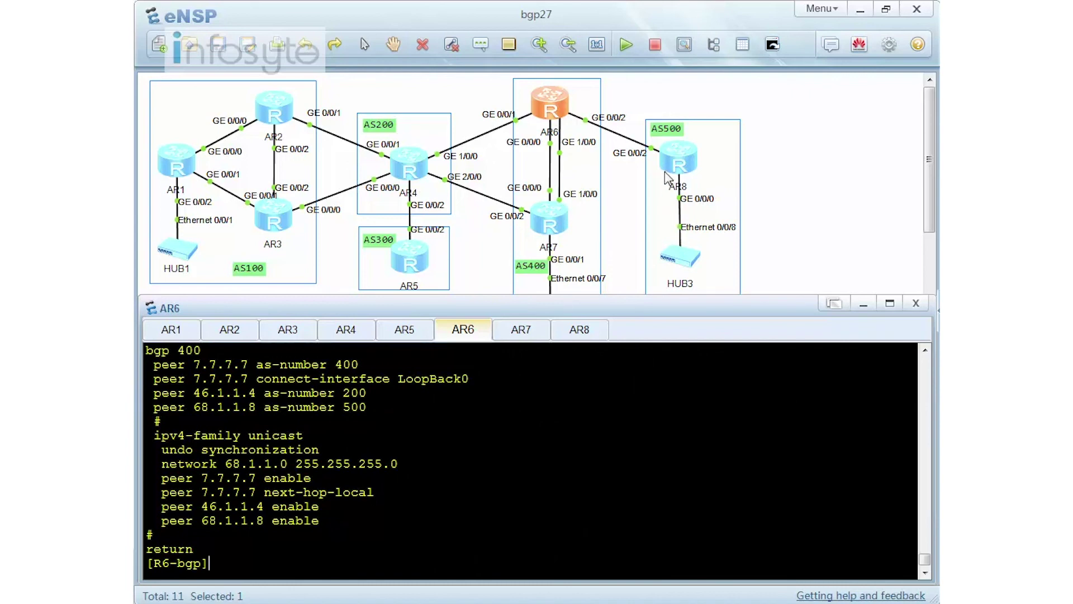
Step: Switch to AR8's console
click(579, 332)
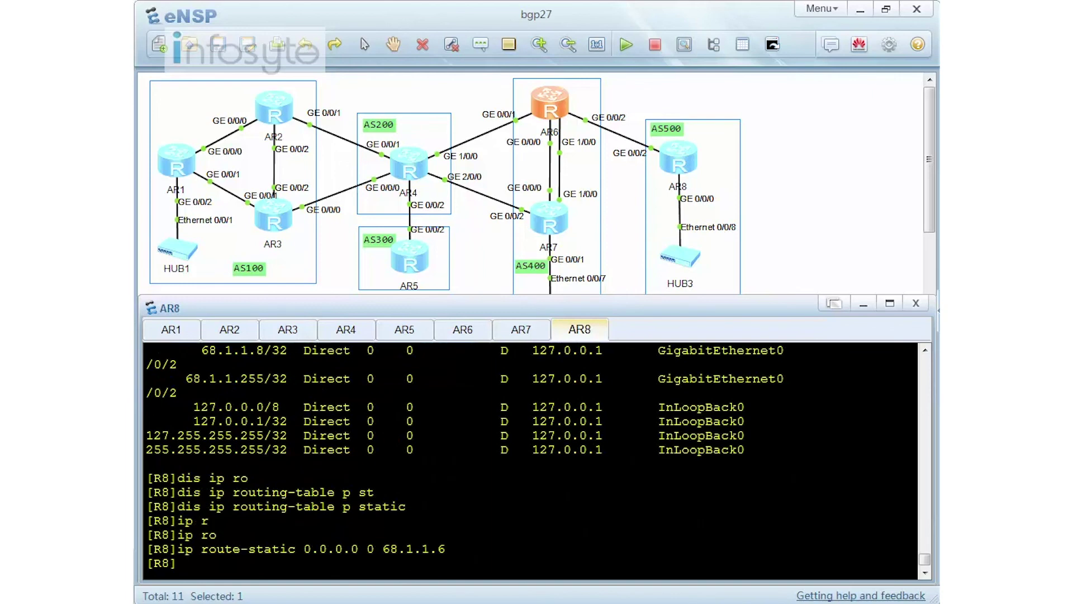